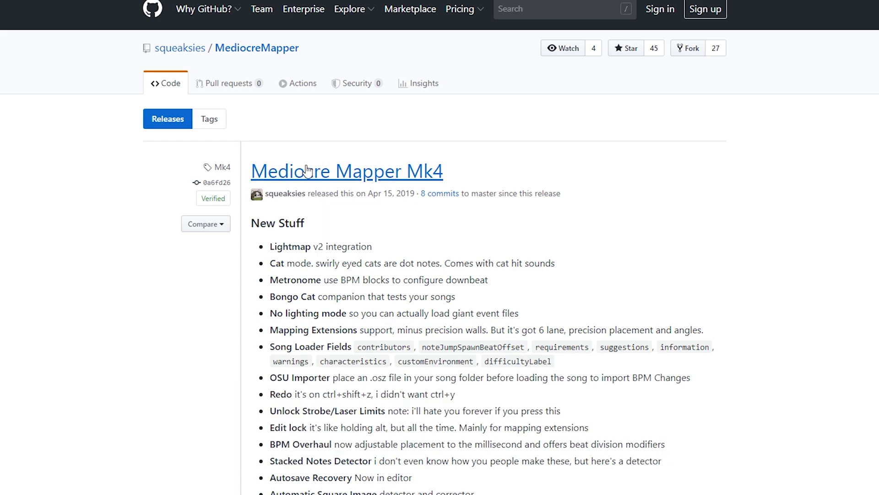
Step: Download MediocreMapper.zip from the assets of the Mediocre Mapper Mk4 release
scroll(411, 179, "down", 10)
scroll(408, 181, "down", 4)
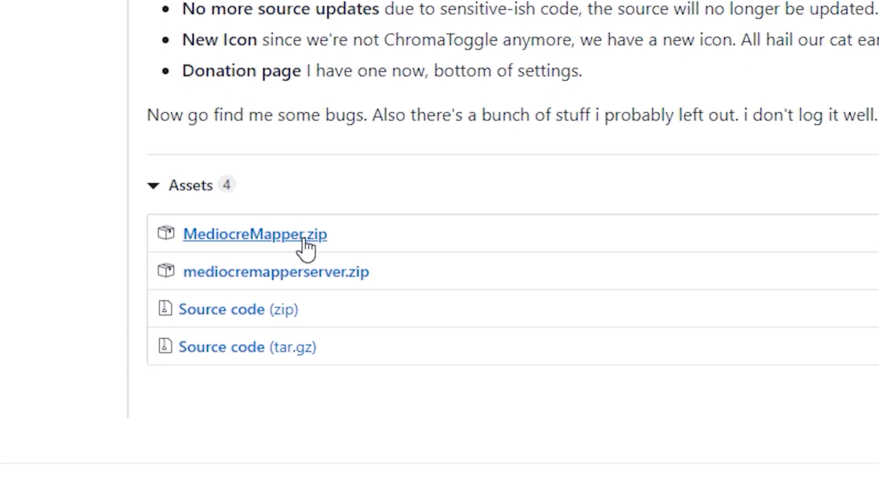
left_click(236, 246)
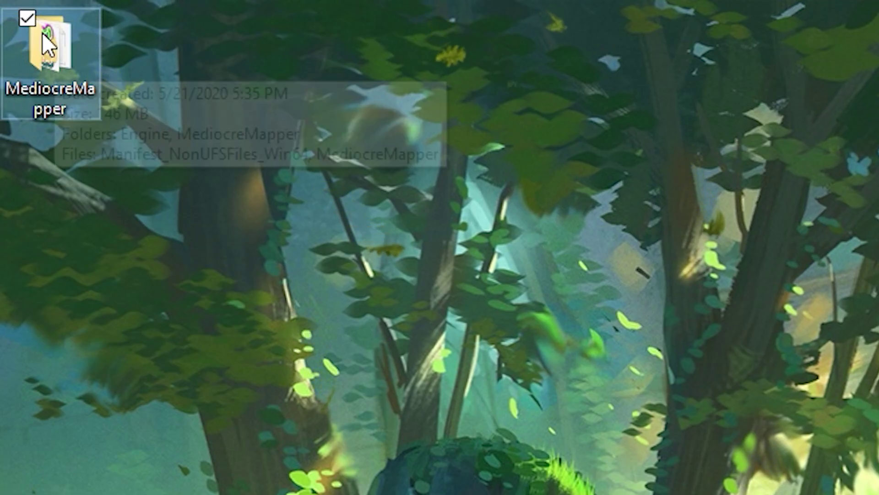
Step: Open the MediocreMapper folder on the desktop and launch the MediocreMapper application
left_click(27, 18)
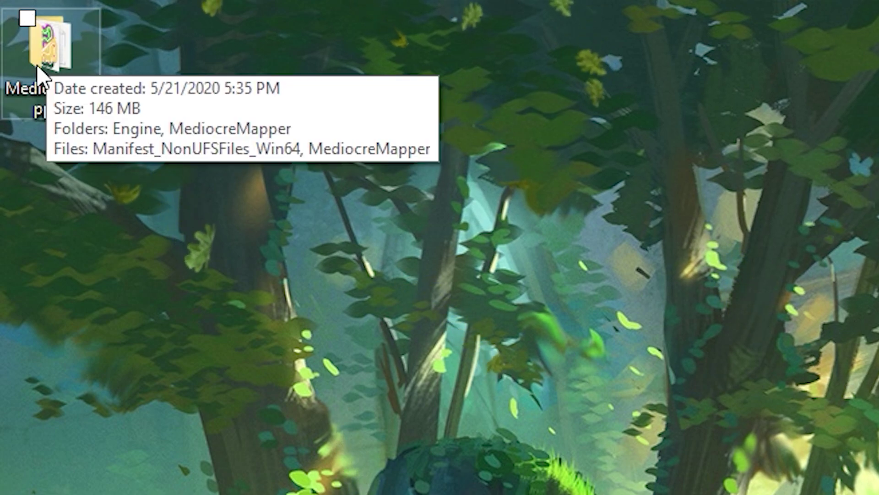
double_click(46, 45)
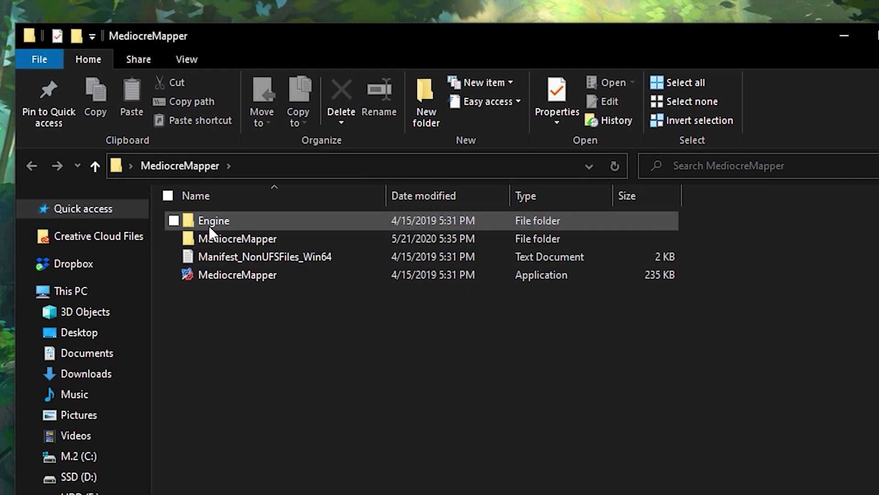
left_click(389, 339)
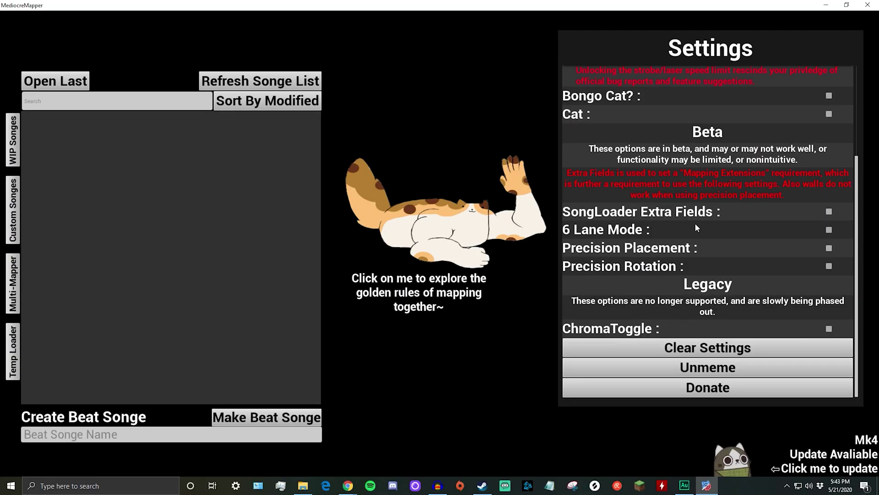
Step: Clear the mapper's settings and apply D:\Games\SteamLibrary\steamapps\common\Beat Saber as the Beat Saber install folder
left_click(696, 350)
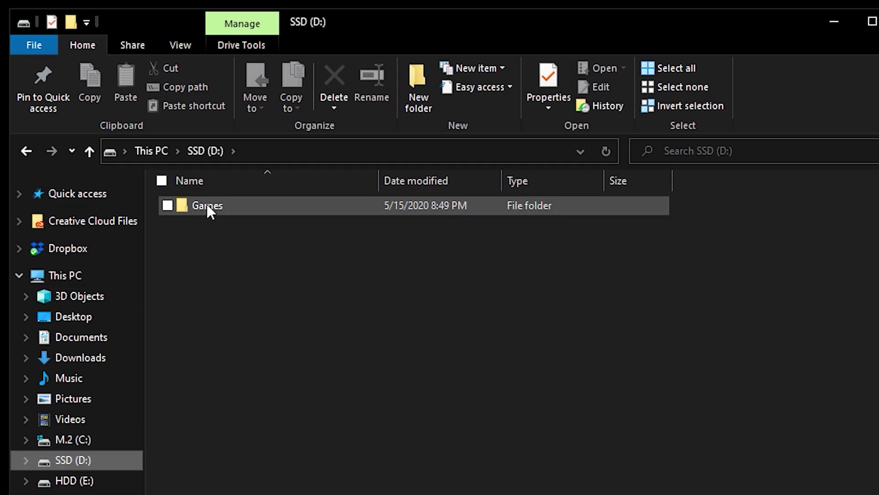
double_click(207, 203)
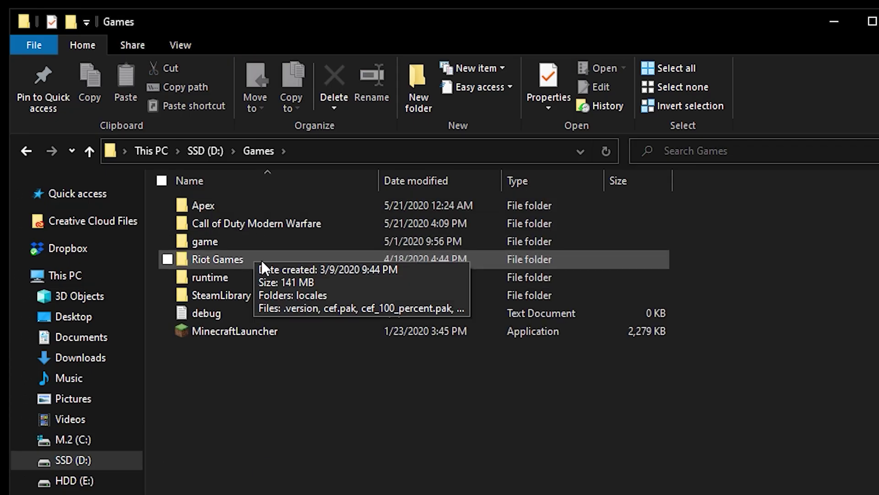
double_click(245, 295)
double_click(228, 204)
double_click(247, 208)
double_click(246, 206)
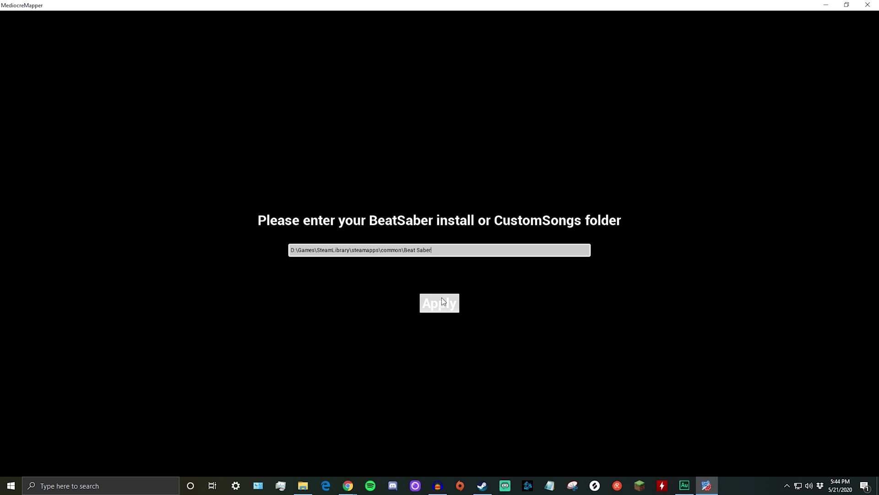
left_click(442, 300)
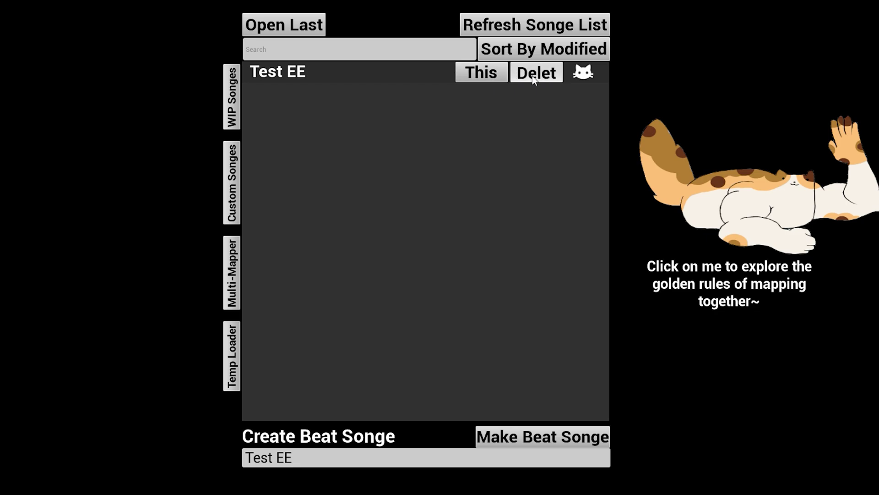
Step: Look through the mapper's settings list and open the Test EE song from the song list
left_click(484, 76)
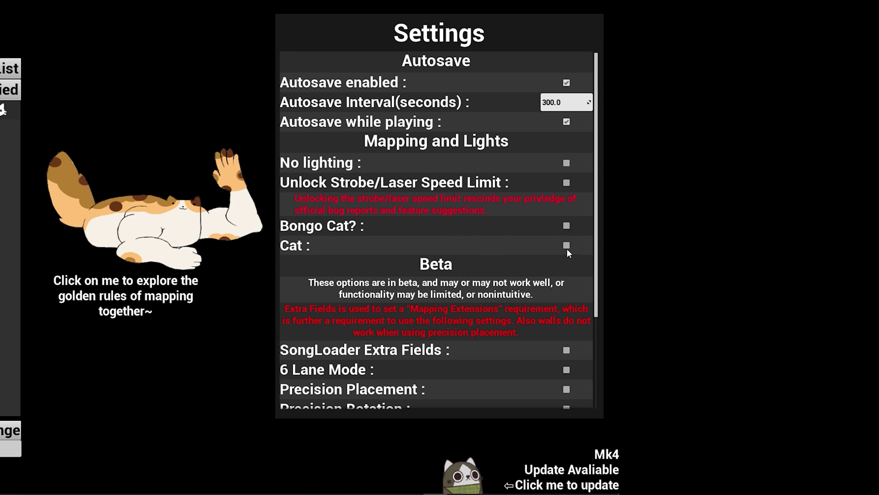
scroll(331, 167, "down", 5)
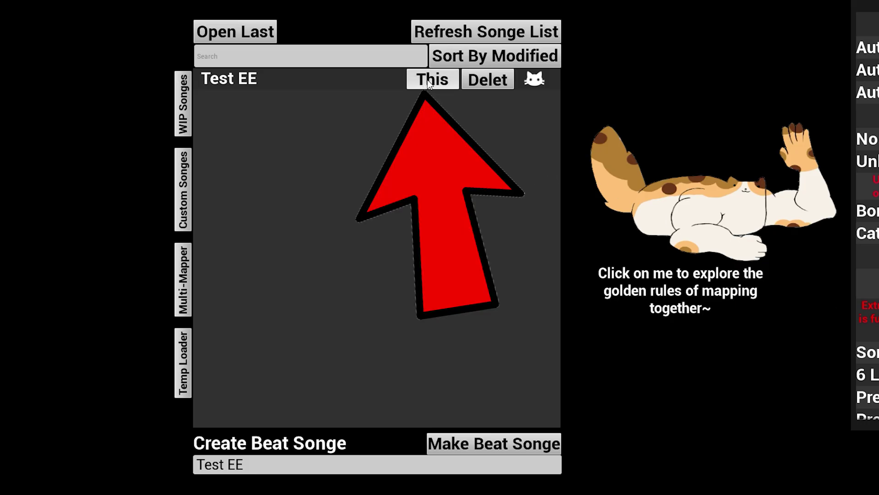
left_click(430, 81)
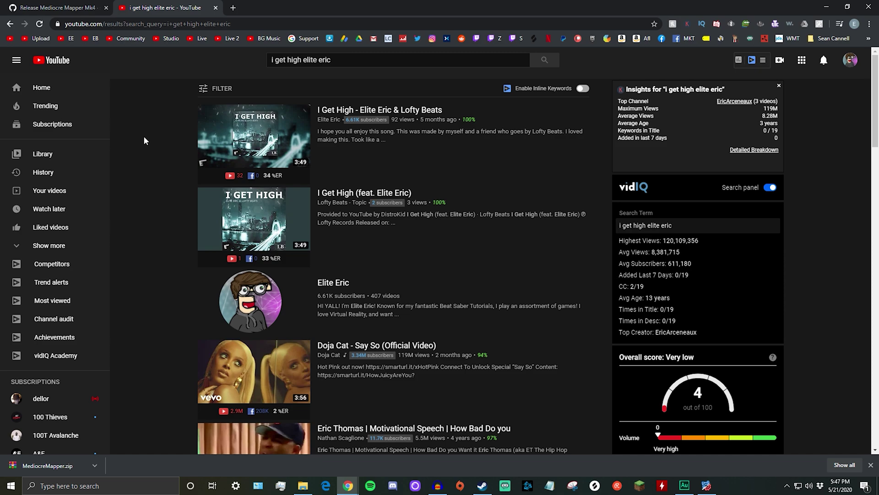
Step: Open the first "I Get High" video in the YouTube search results and copy its URL
left_click(214, 139)
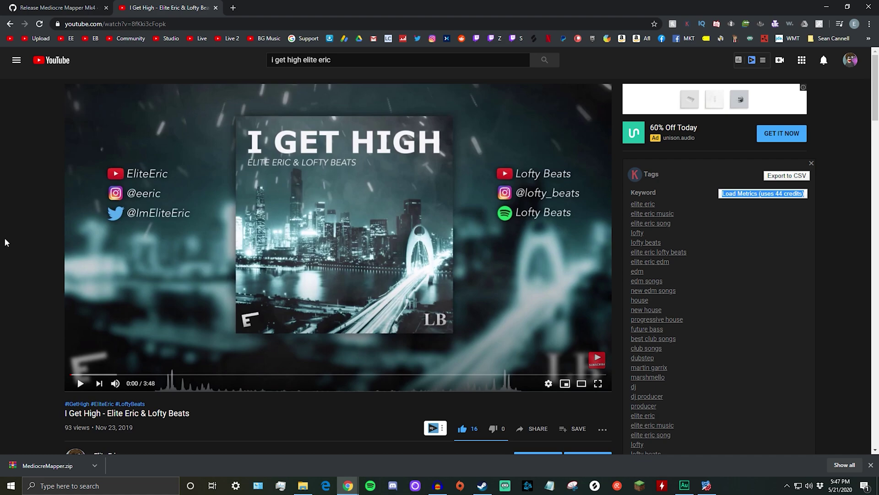
left_click(177, 24)
key("ctrl+c")
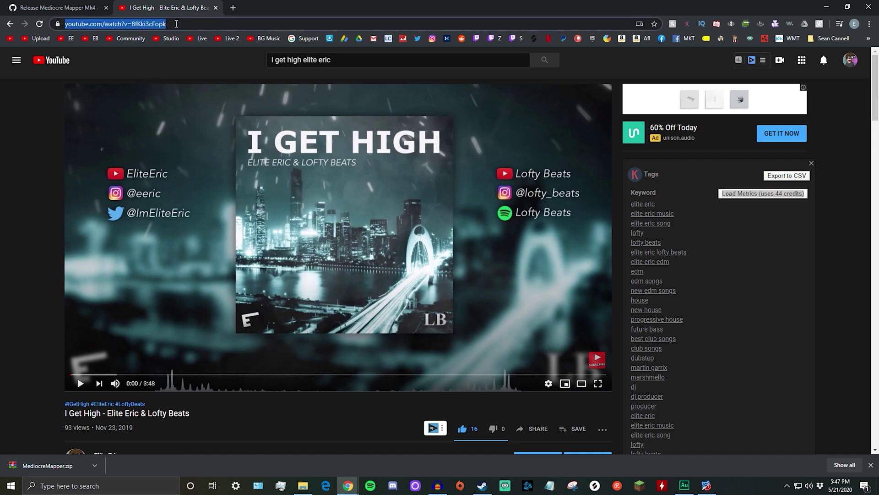
Step: Open Mp3Juices in a new browser tab and paste the copied video URL into its search field
middle_click(328, 38)
left_click(267, 6)
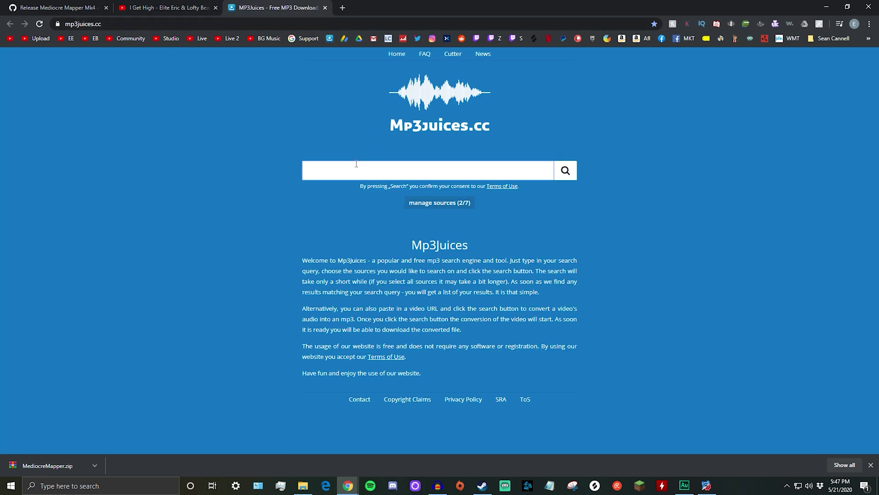
key("ctrl+v")
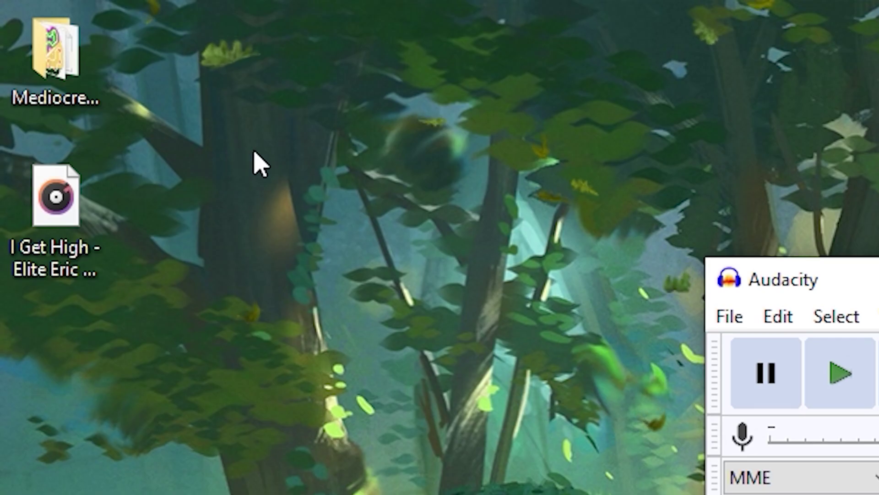
Step: Import the downloaded "I Get High" song file from the desktop into Audacity
left_click(75, 187)
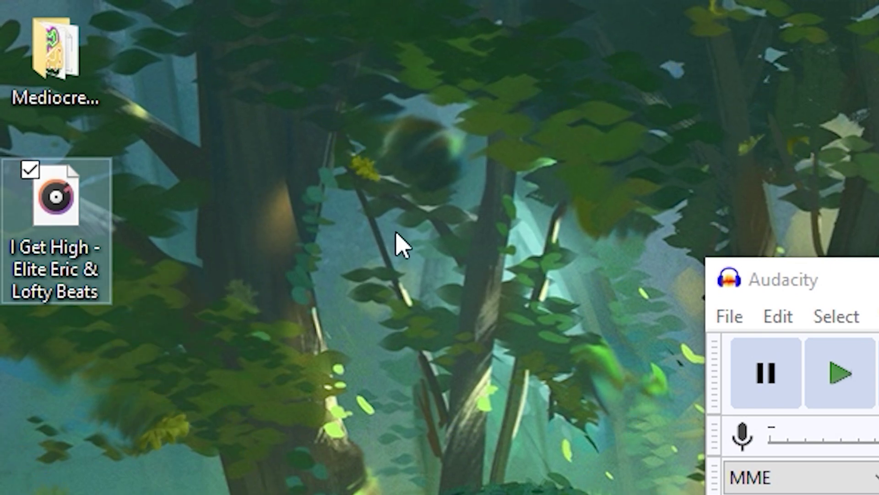
left_click_drag(59, 222, 161, 242)
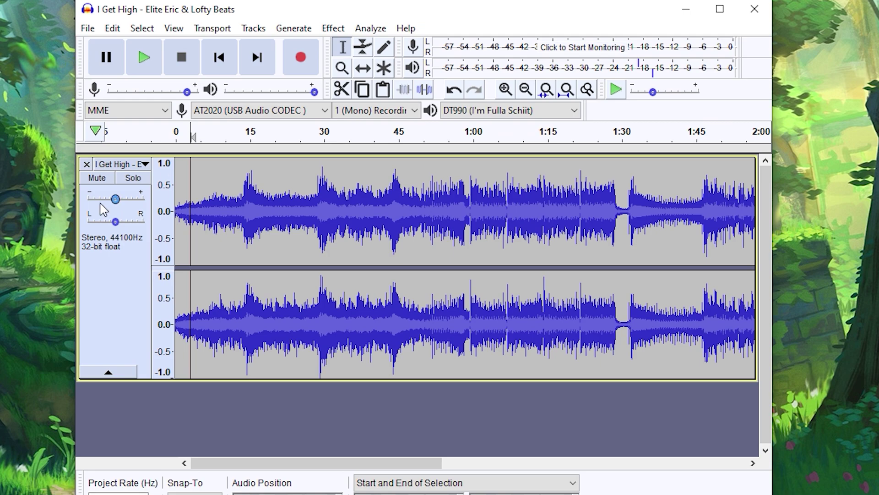
Step: Select the silent section from 0 to about 0.120 seconds at the start of the track and delete it
key("space")
scroll(188, 196, "up", 9, "ctrl")
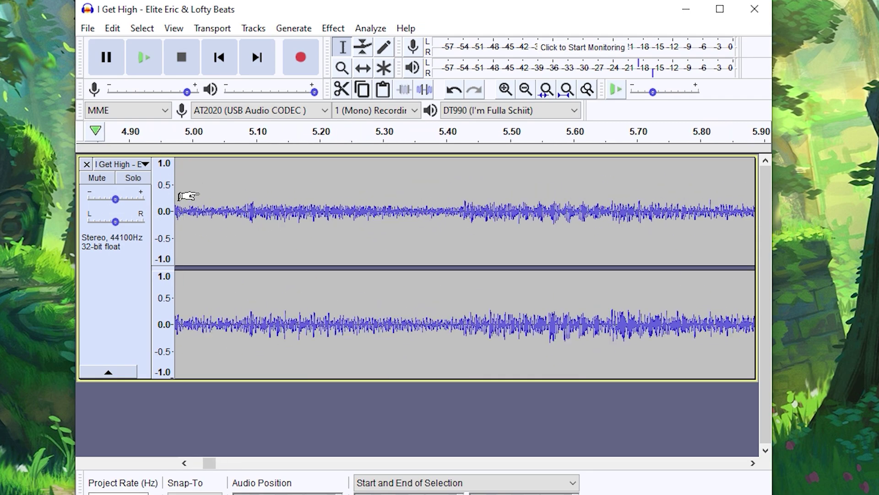
left_click_drag(207, 464, 172, 464)
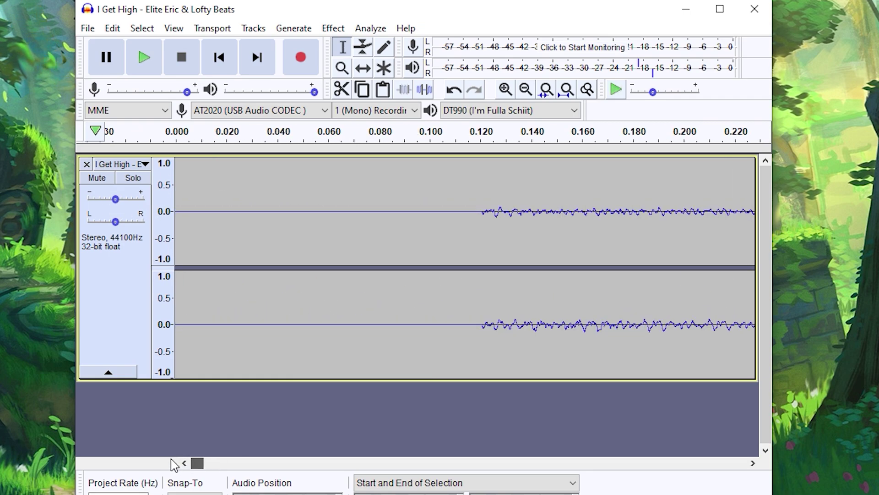
left_click_drag(481, 196, 140, 196)
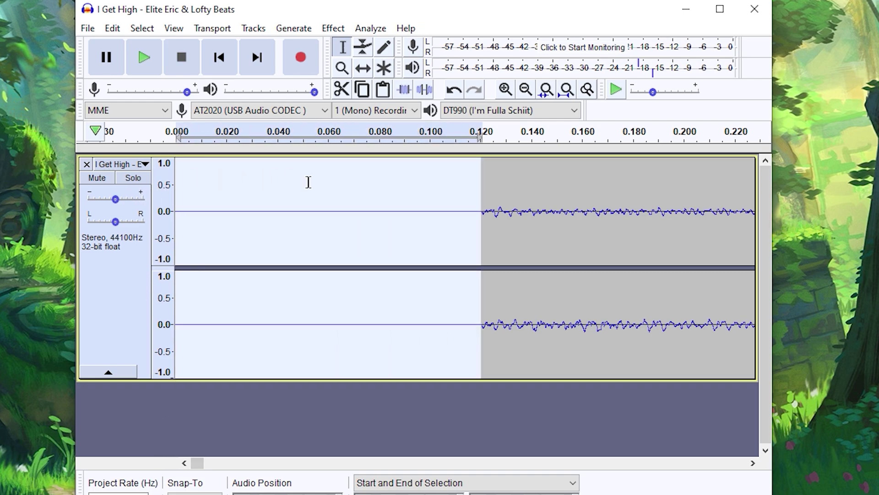
key("Delete")
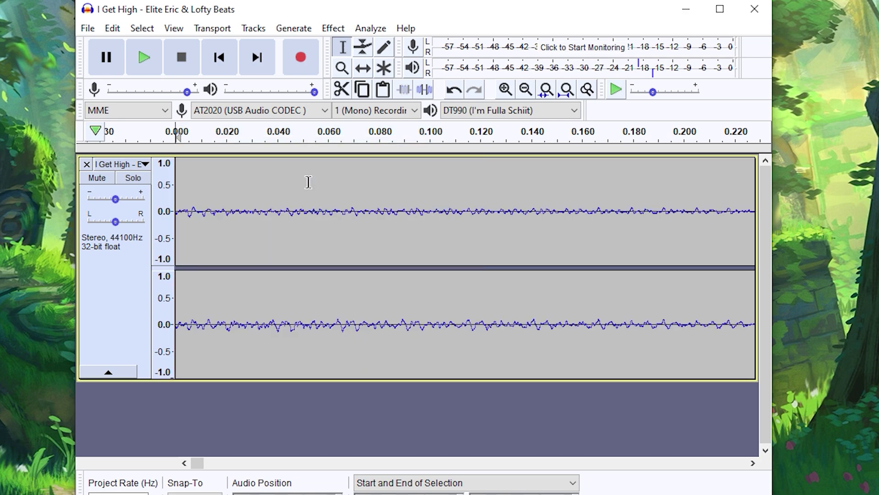
Step: Select the whole track and export it to the desktop as an OGG file named "I GET HIGH OGG" at quality 5
key("ctrl+2")
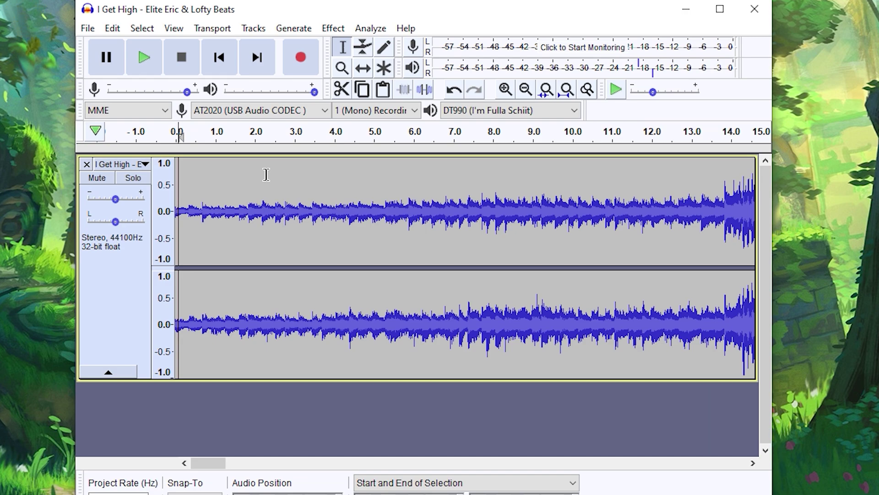
key("ctrl+f")
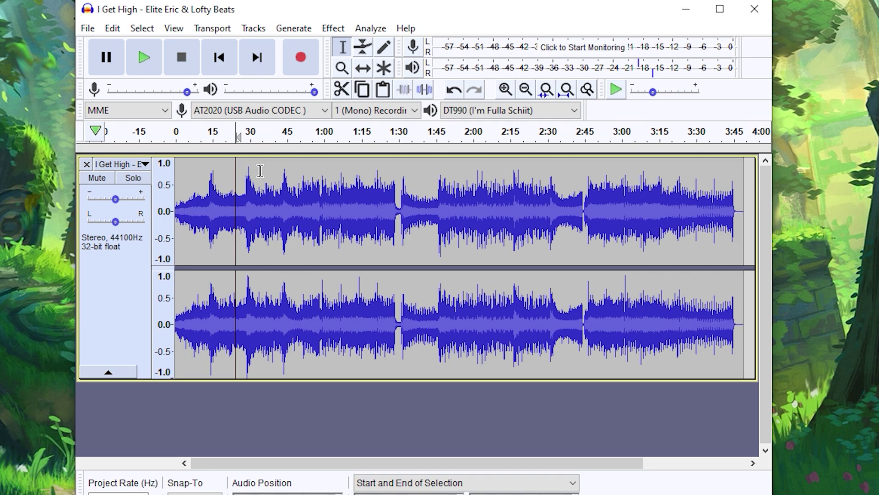
key("ctrl+a")
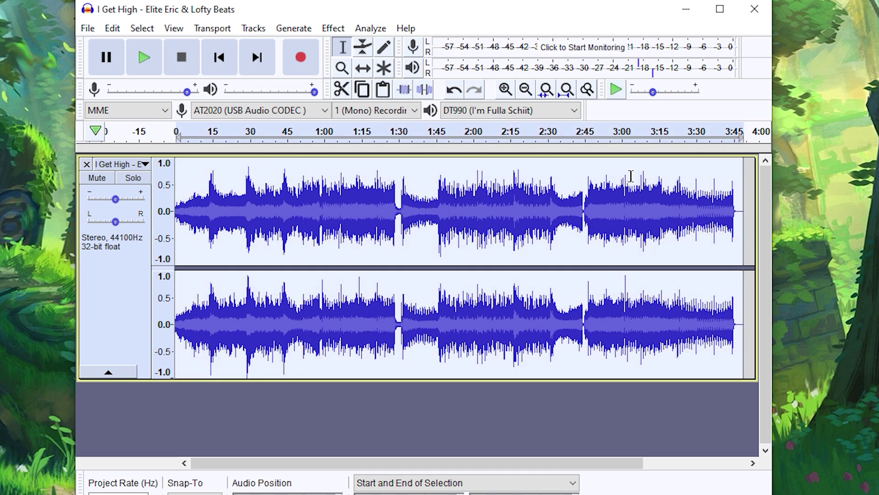
left_click(87, 28)
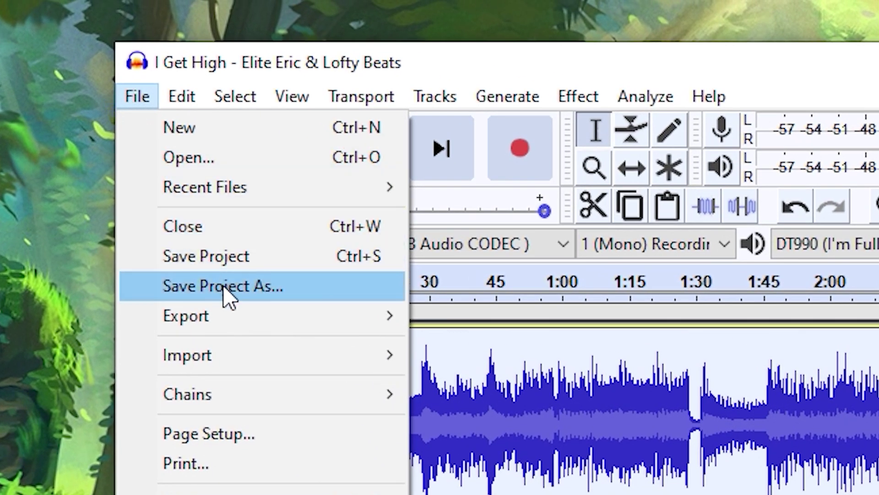
mouse_move(137, 150)
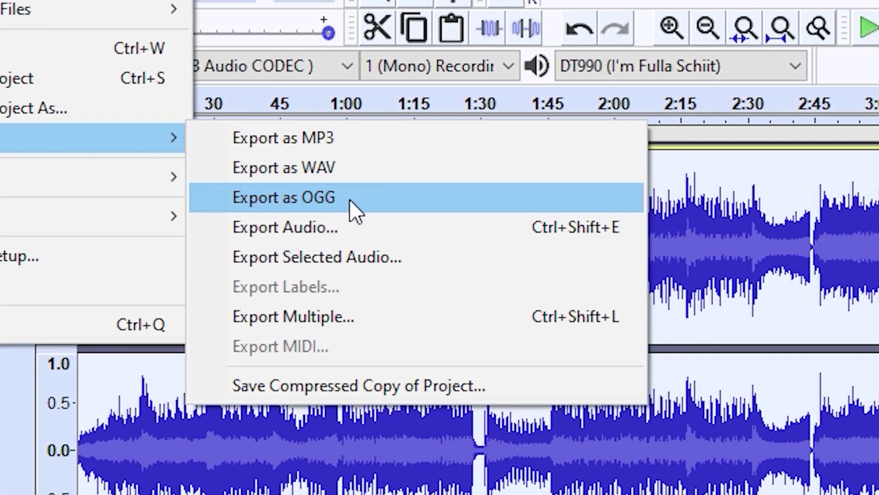
left_click(316, 205)
type("I GET HIGH OGG")
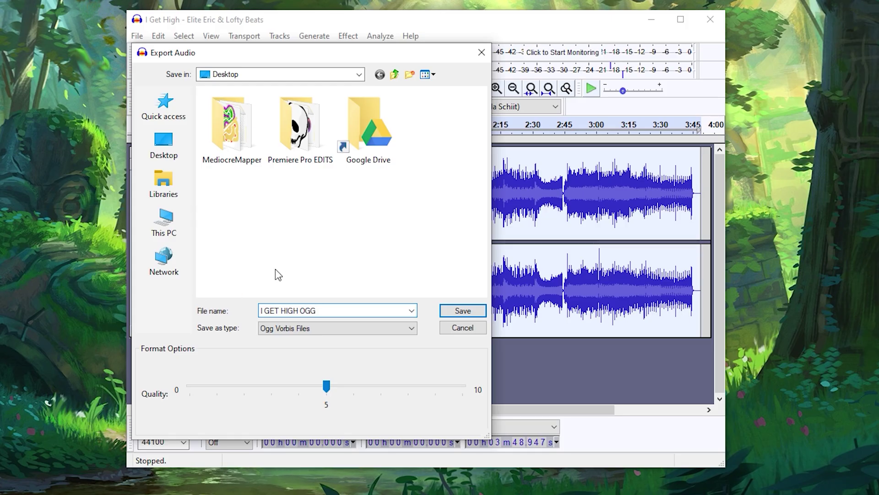
left_click(467, 313)
left_click(705, 370)
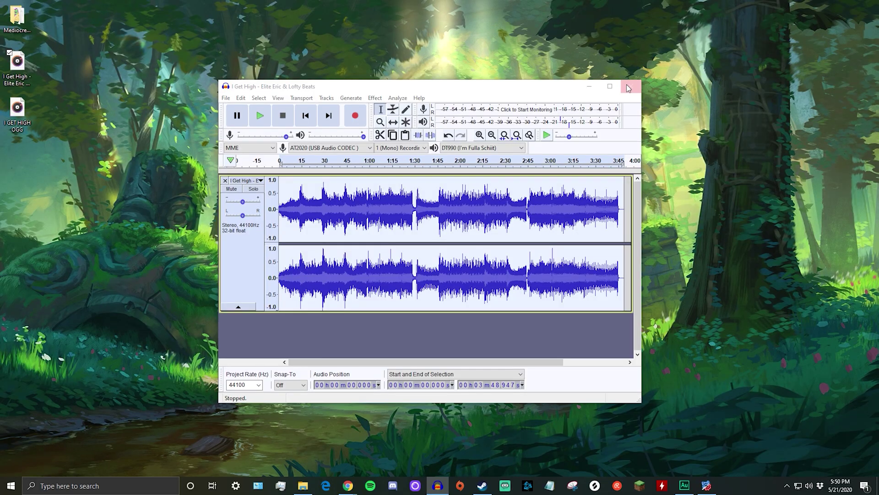
Step: Close Audacity and delete the original "I Get High" song file from the desktop
left_click(710, 19)
left_click(454, 249)
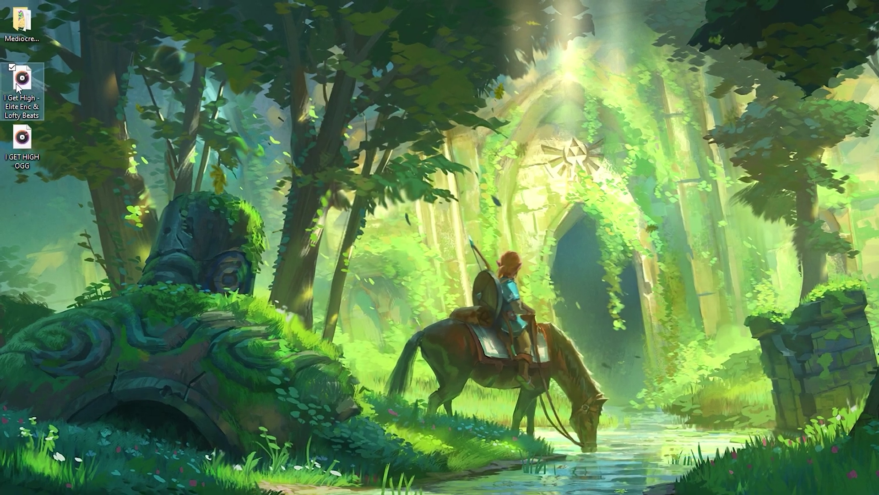
key("Delete")
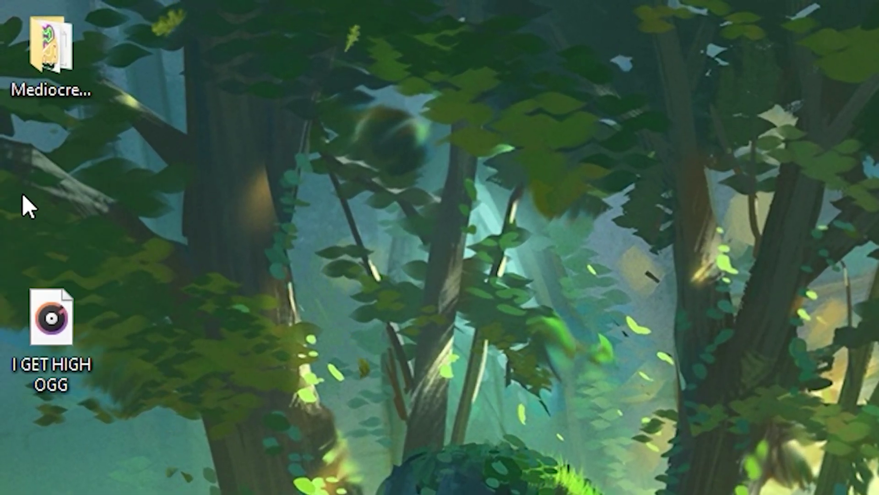
Step: Move the "I GET HIGH OGG" file directly beneath the MediocreMapper folder on the desktop
left_click_drag(51, 316, 53, 183)
right_click(383, 168)
left_click(463, 252)
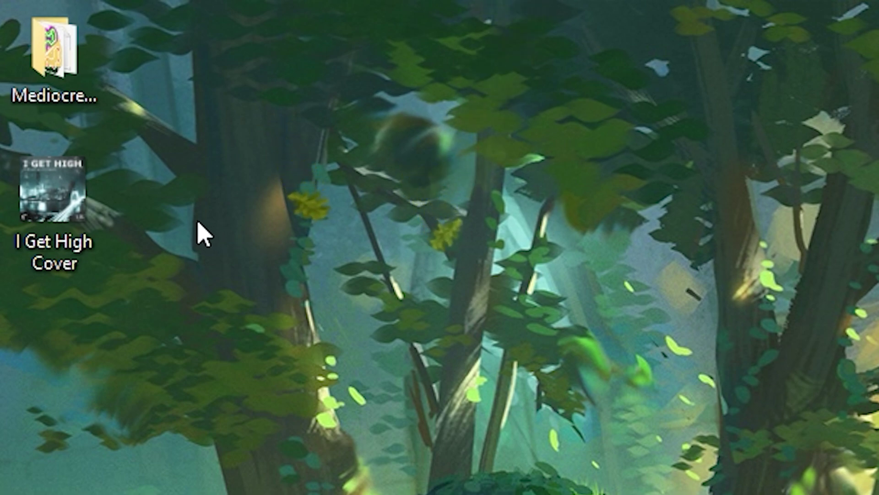
Step: Open the properties of the "I Get High Cover" image on the desktop to check its file type and dimensions
left_click(83, 197)
mouse_move(85, 225)
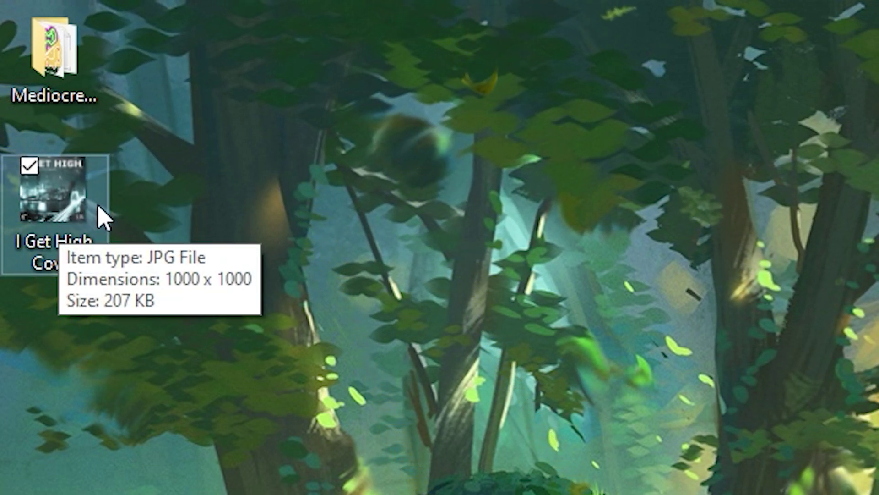
right_click(58, 215)
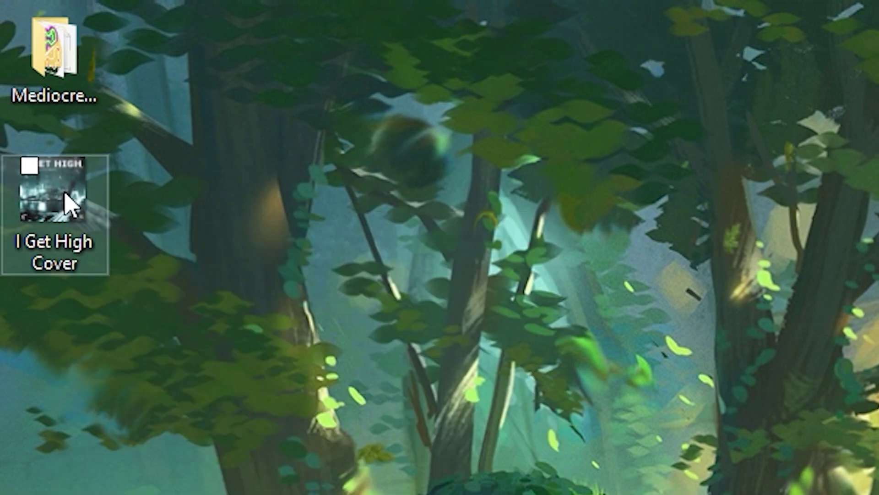
right_click(64, 200)
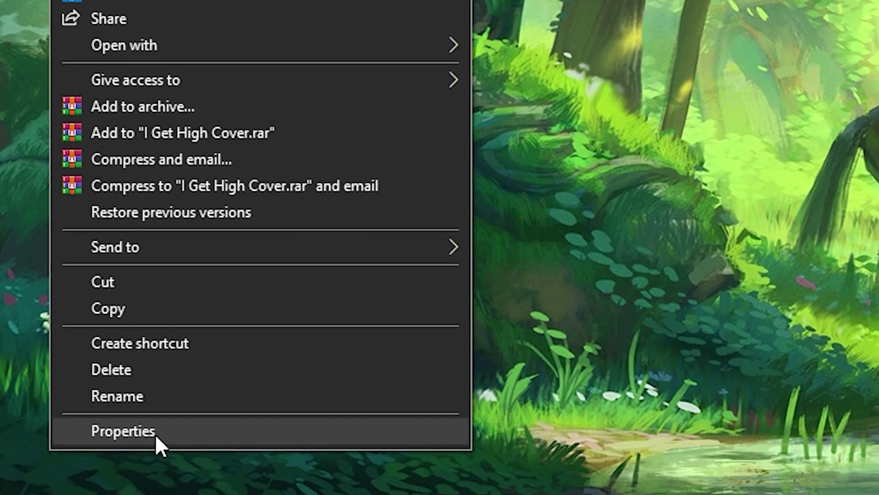
left_click(154, 432)
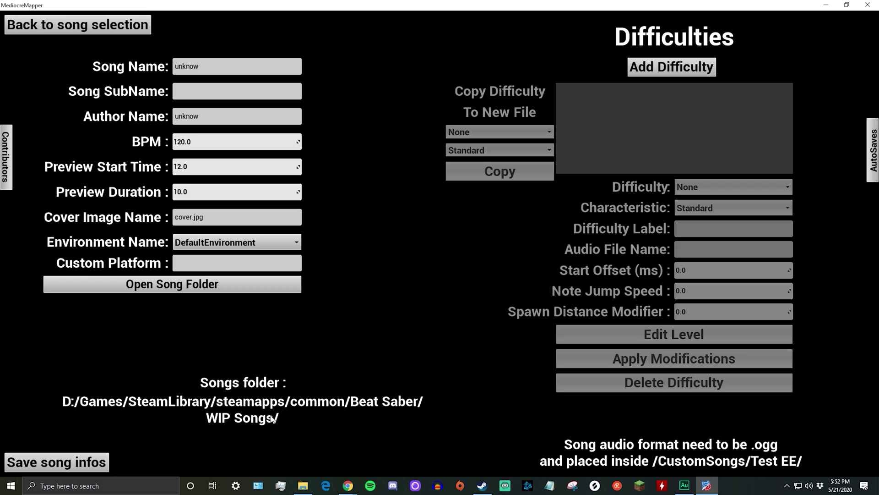
Step: In File Explorer, open the Test EE map folder inside Beat Saber's WIP Songs folder
left_click(304, 485)
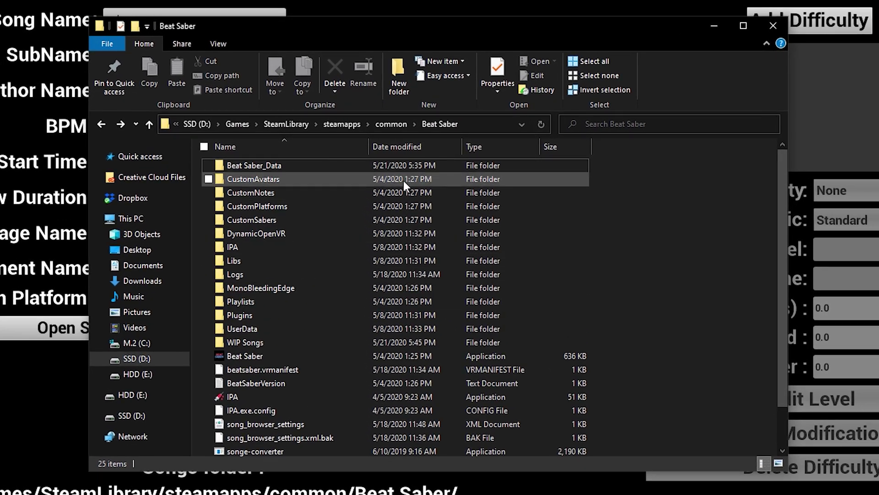
double_click(260, 342)
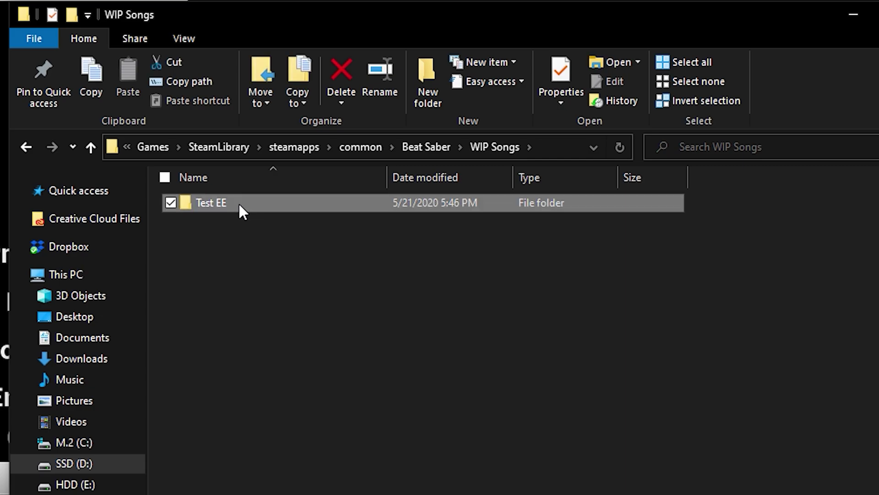
double_click(238, 202)
left_click(238, 212)
Step: Move the cover image and the "I GET HIGH OGG" song file into the Test EE folder and minimize the window
left_click(440, 297)
left_click_drag(878, 270, 359, 296)
left_click_drag(878, 293, 369, 290)
left_click(379, 328)
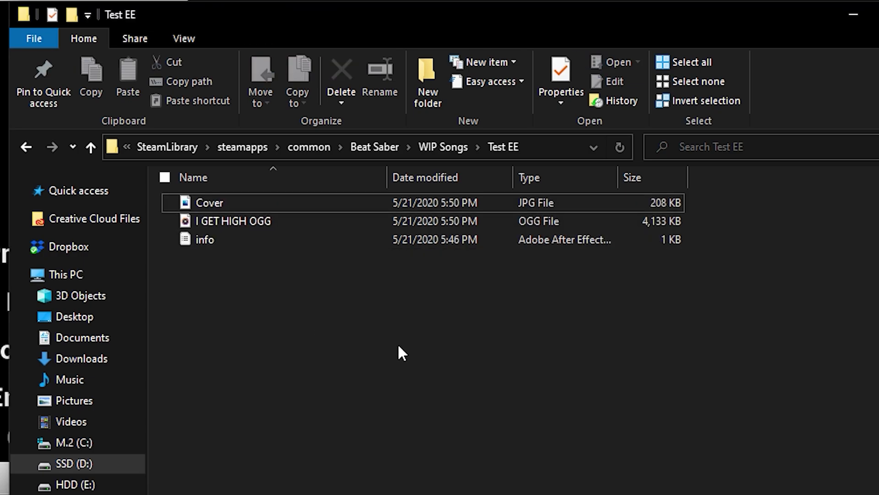
left_click_drag(399, 339, 232, 236)
left_click(501, 267)
left_click(853, 13)
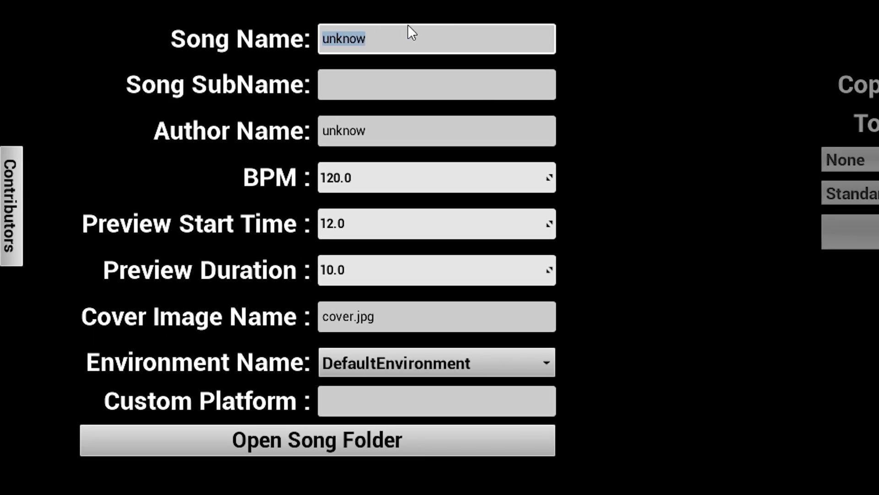
Step: Set the song name to "I Get High" and enter the author's name in the song information
type("I Get ")
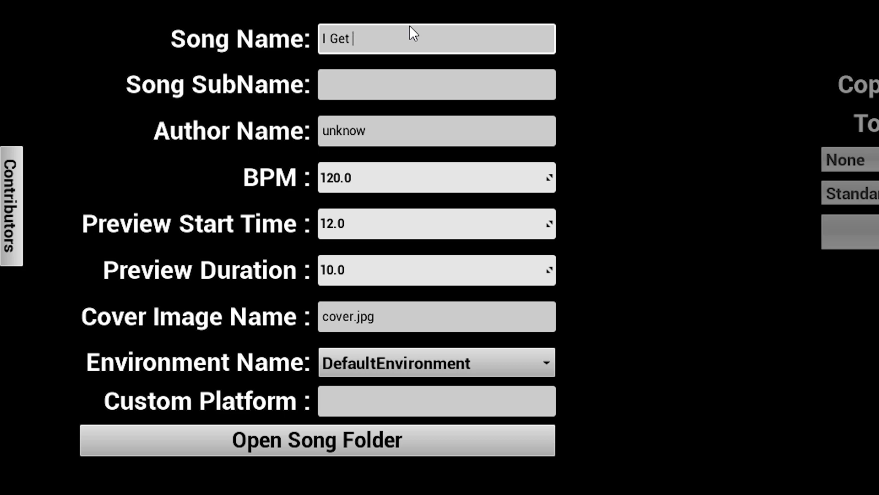
type("High")
key("Tab")
type("Elite Eric")
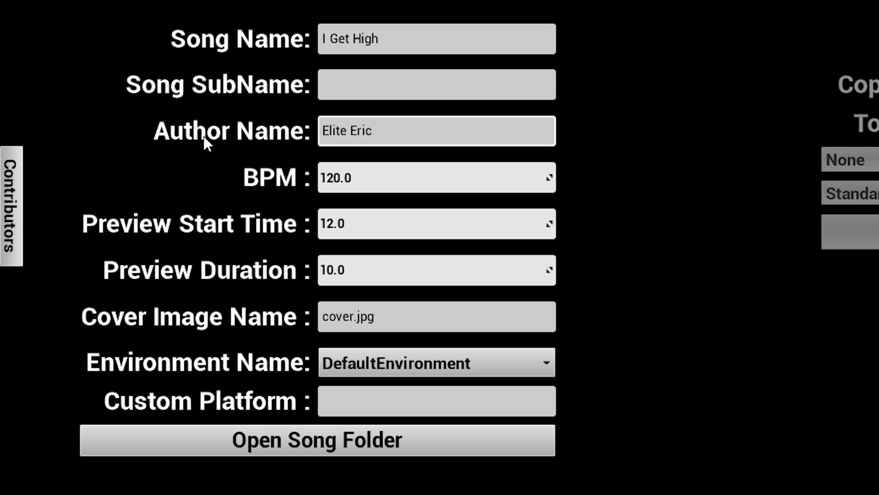
Step: Set the song's BPM to 128
left_click(362, 177)
type("12")
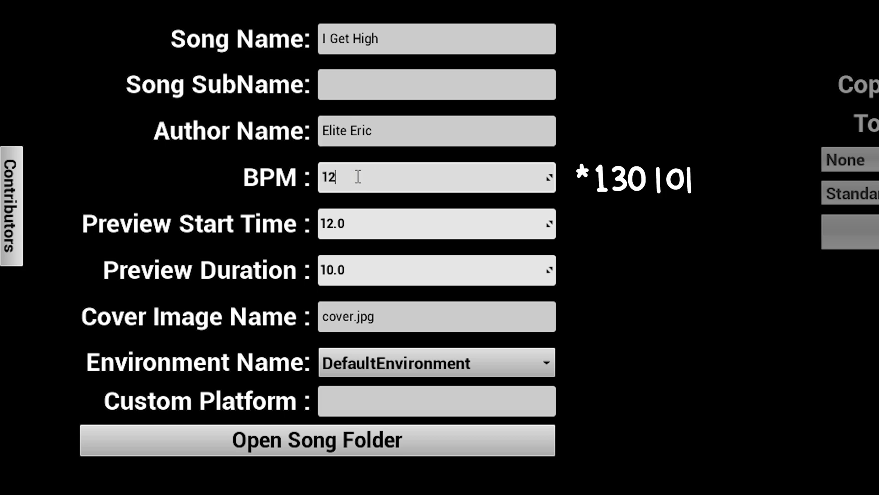
key("Return")
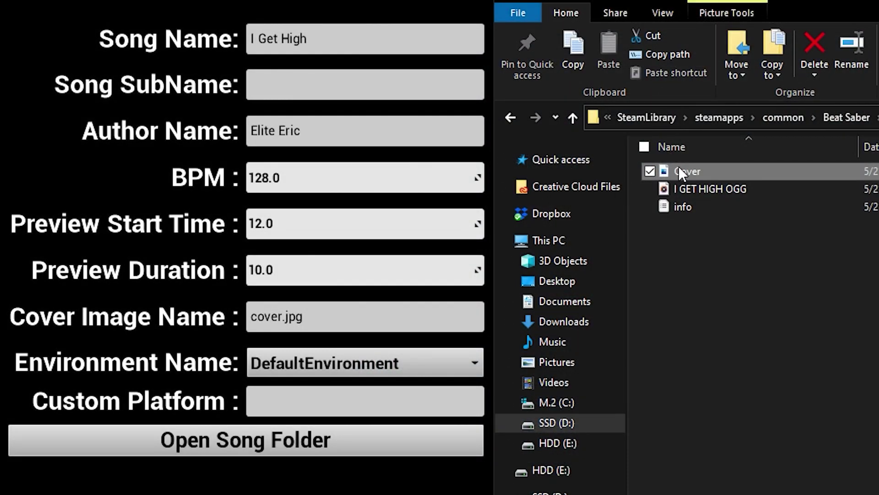
Step: Rename the Cover image in the Test EE folder as "cover" in lowercase to match the cover image name
right_click(679, 172)
key("m")
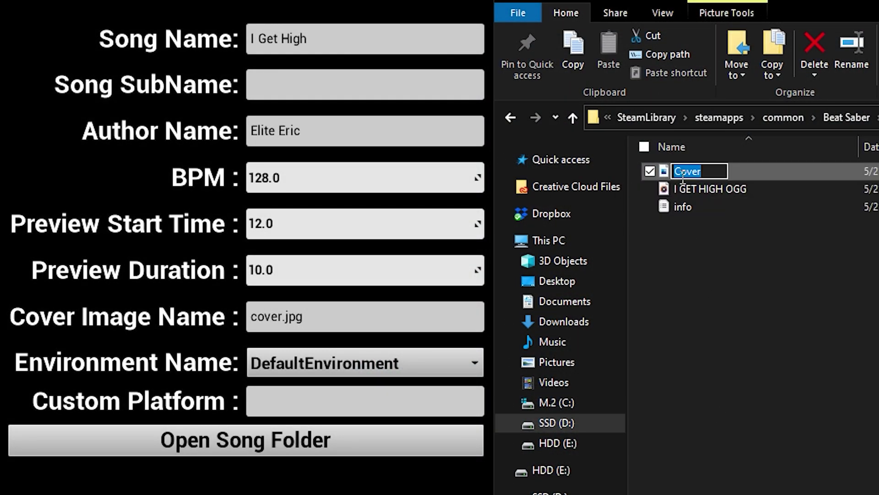
key("BackSpace")
type("c")
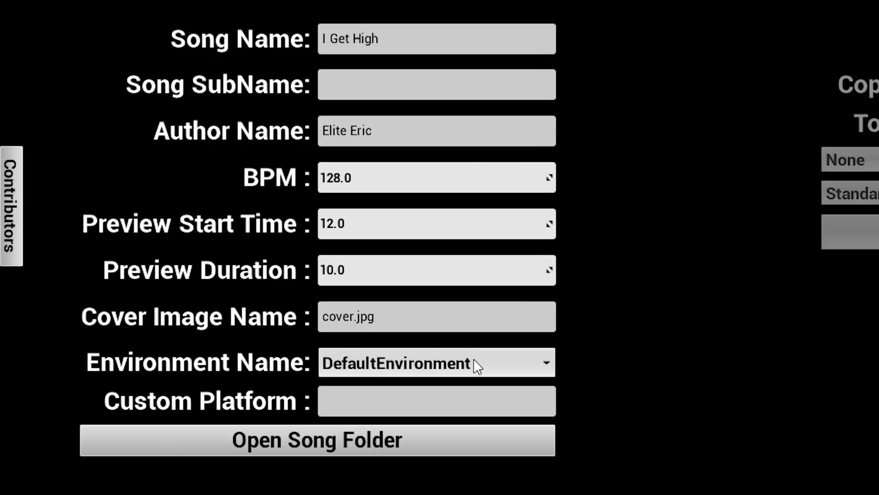
Step: Choose DefaultEnvironment as the environment and leave the custom platform blank
left_click(504, 361)
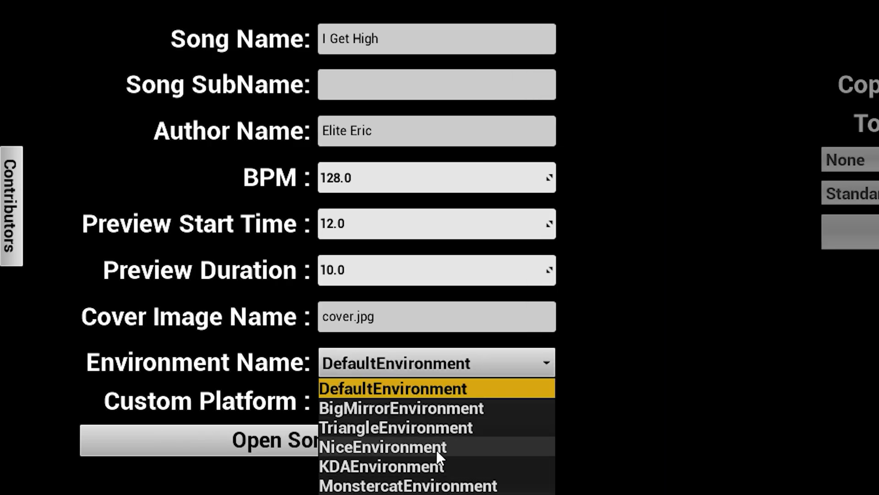
left_click(406, 389)
left_click(357, 402)
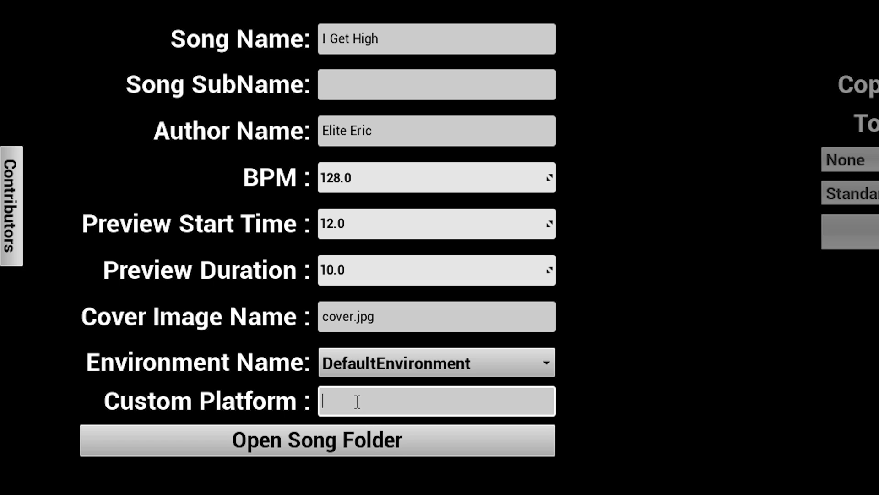
left_click(642, 339)
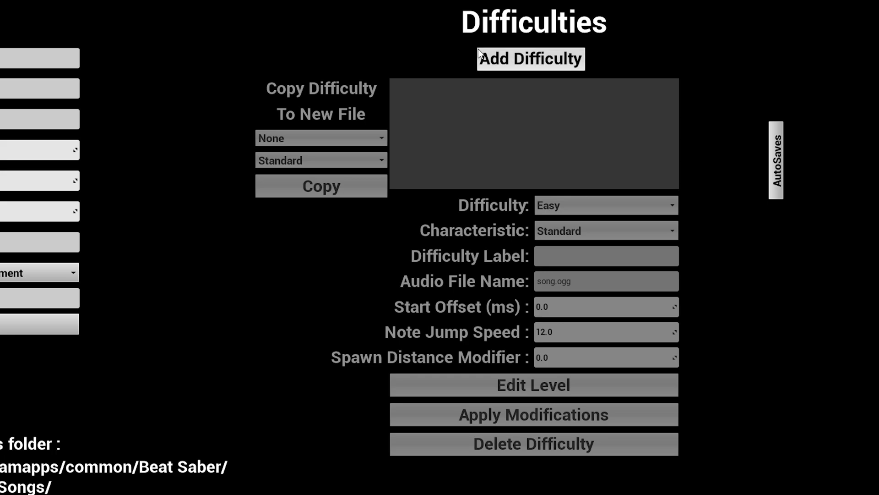
Step: Add an Easy difficulty and rename the "I GET HIGH OGG" file in the Test EE folder as "song"
left_click(524, 63)
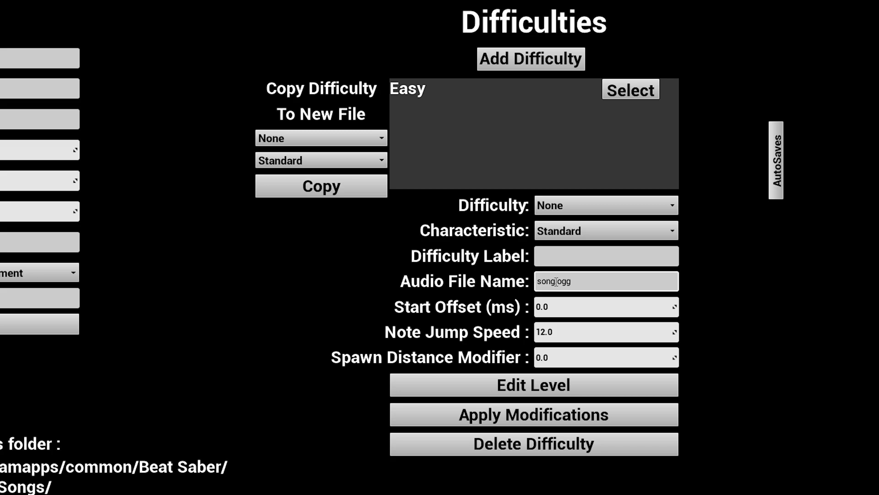
key("alt+Tab")
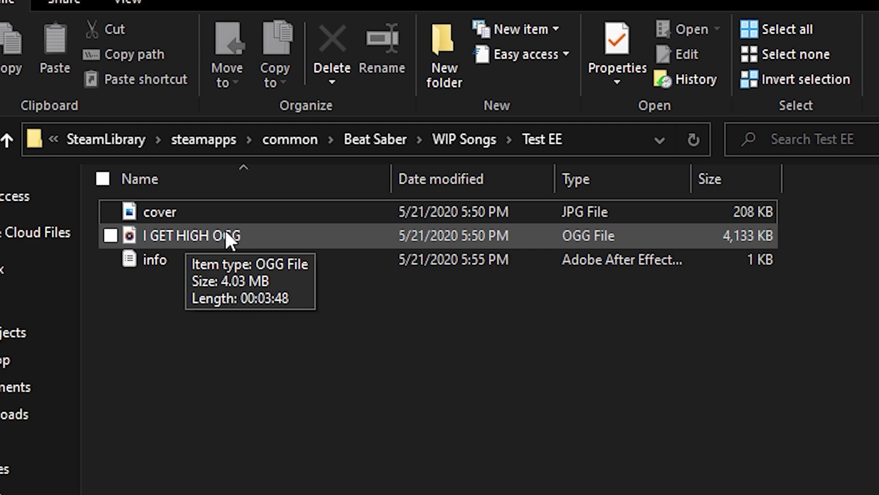
right_click(212, 235)
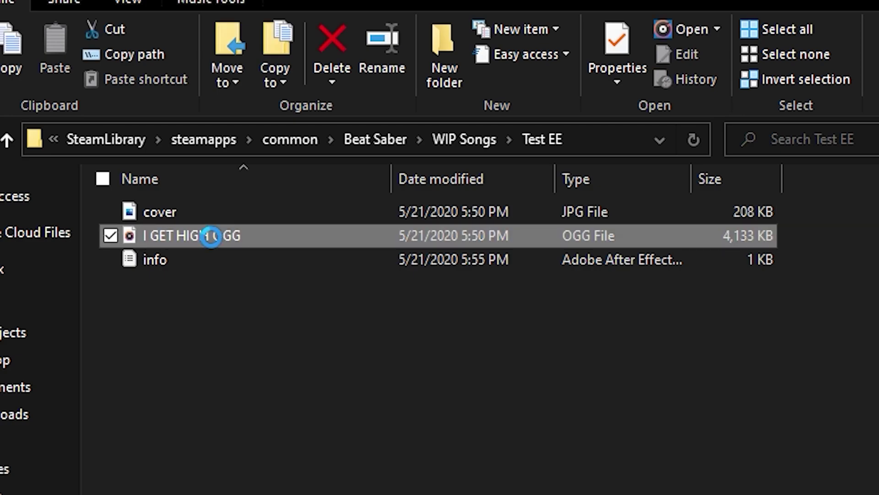
type("m")
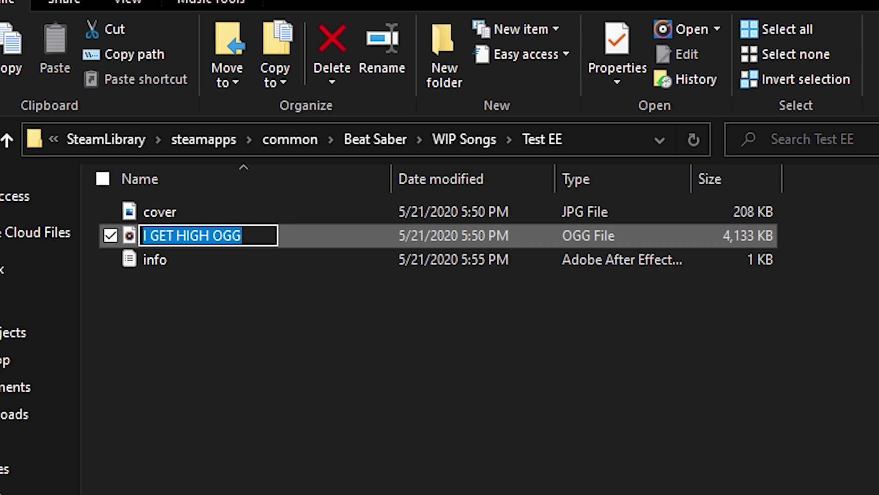
type("song")
key("Return")
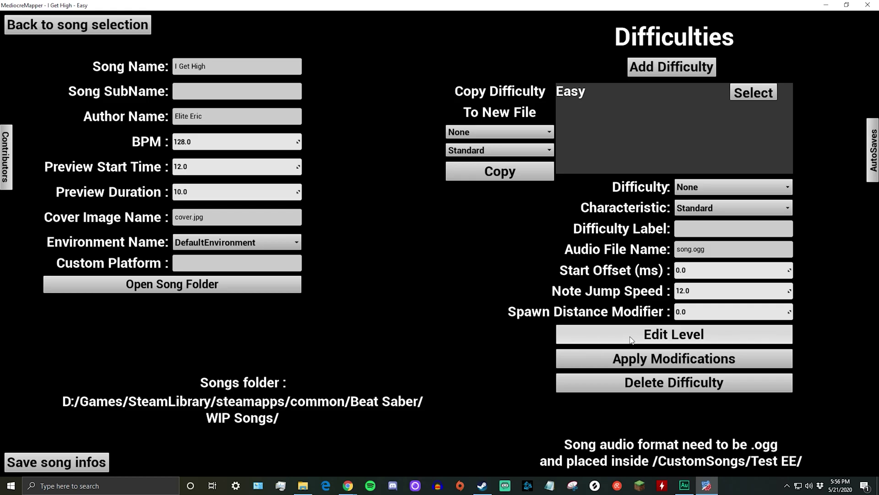
Step: Open the level for editing and place a row of four red notes across the track at beat 3
left_click(631, 338)
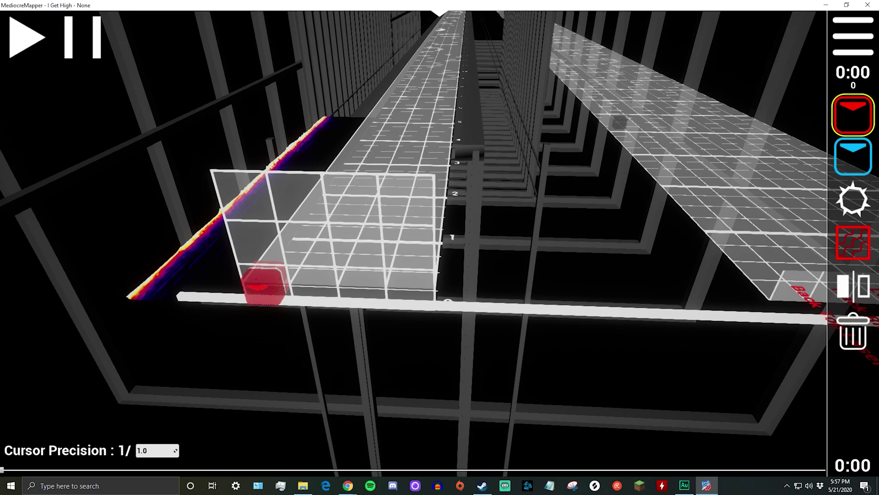
right_click_drag(440, 247, 667, 213)
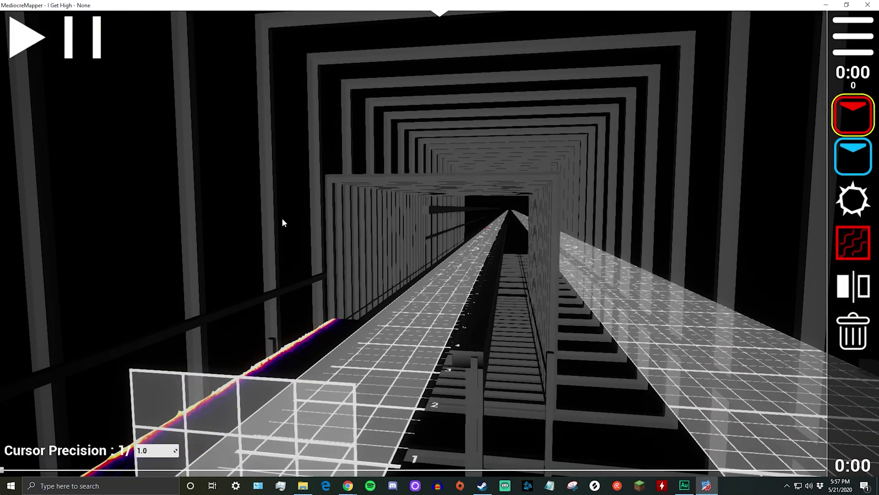
left_click(396, 359)
left_click(427, 362)
left_click(346, 359)
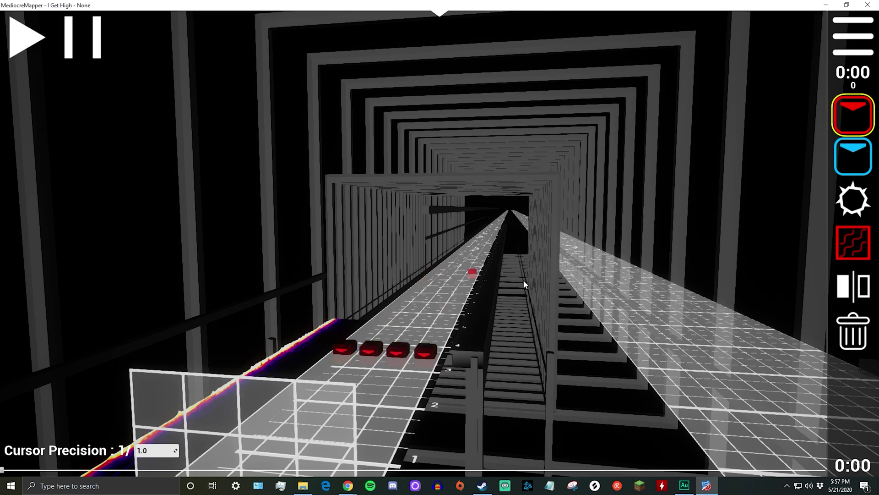
Step: Fly the camera around the track to view the row of notes from different angles and heights
right_click_drag(466, 281, 466, 281)
key("d")
key("w")
key("space")
key("ctrl")
key("space")
key("a")
right_click_drag(356, 265, 357, 265)
right_click_drag(278, 221, 278, 221)
key("d")
right_click_drag(241, 260, 206, 261)
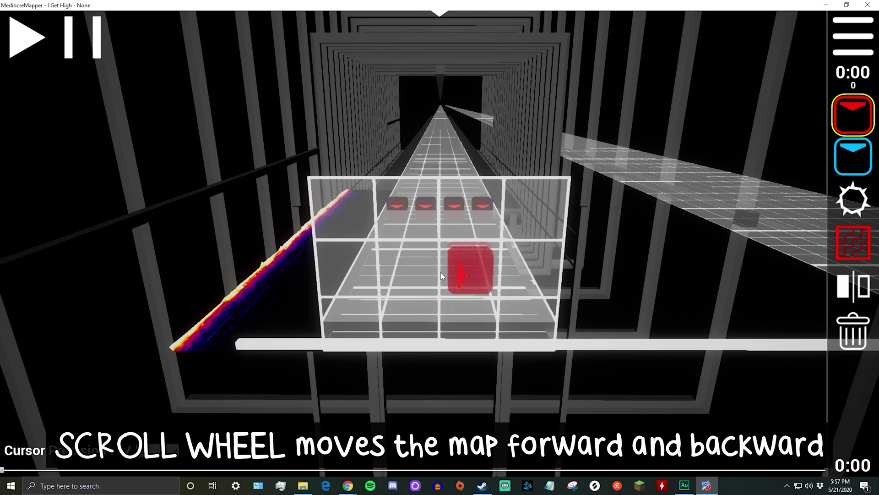
Step: Move the map forward and backward past the row of red notes, stopping at beat 4
scroll(469, 242, "up", 4)
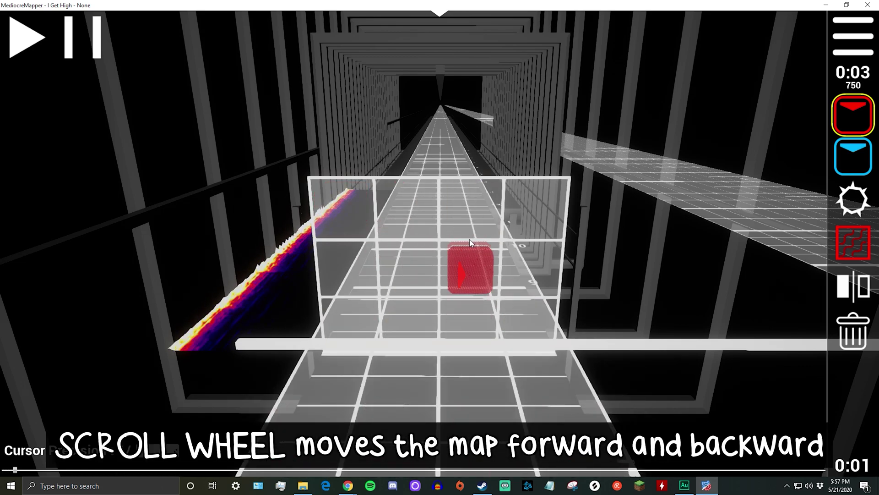
scroll(469, 239, "up", 4)
scroll(482, 234, "down", 7)
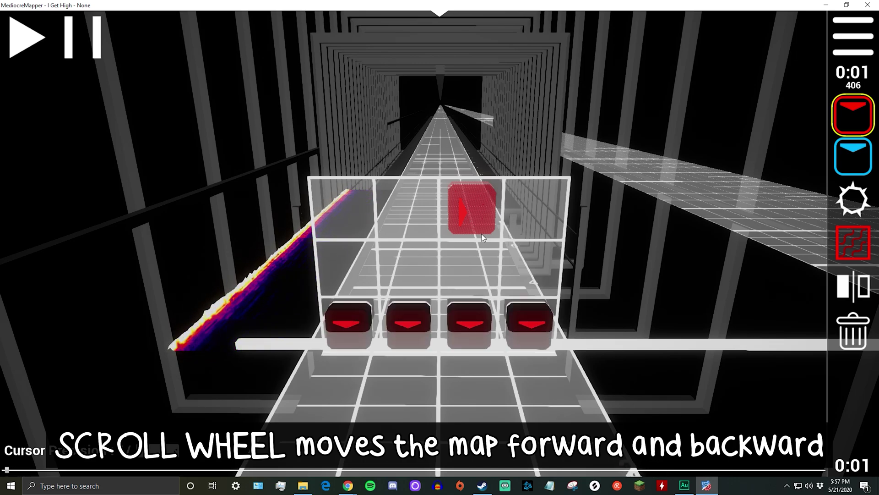
scroll(482, 233, "down", 2)
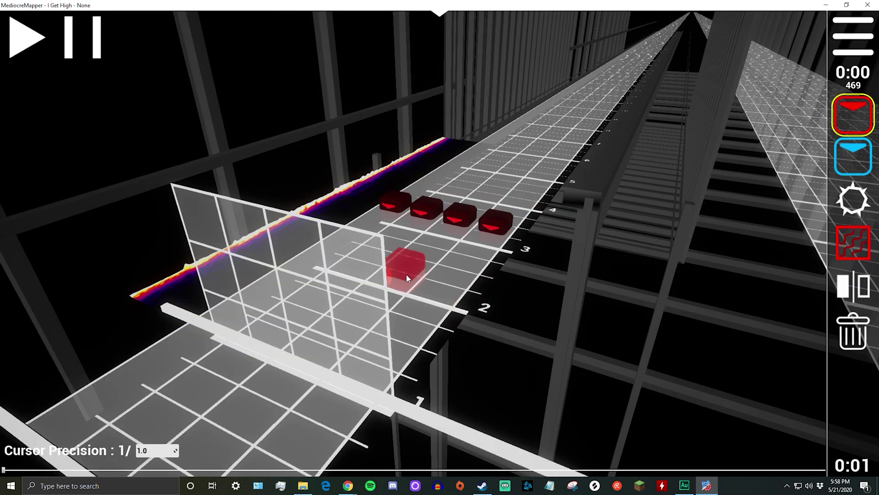
scroll(380, 280, "up", 1)
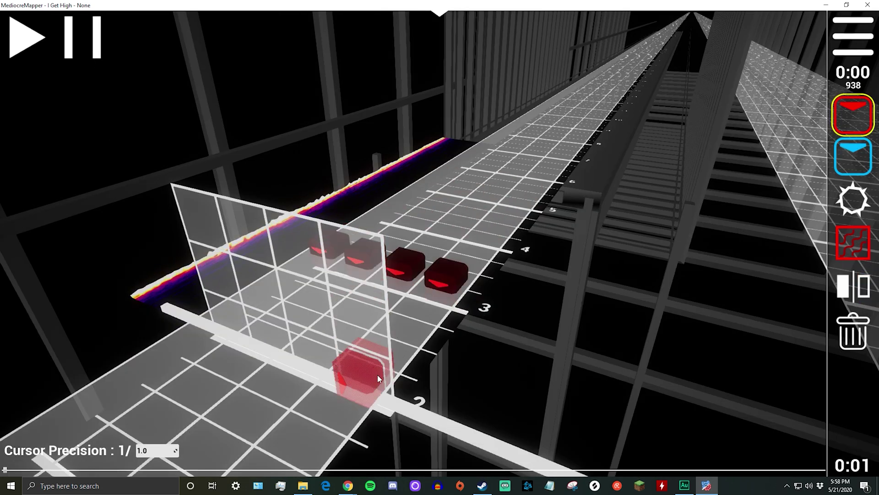
scroll(374, 383, "up", 1)
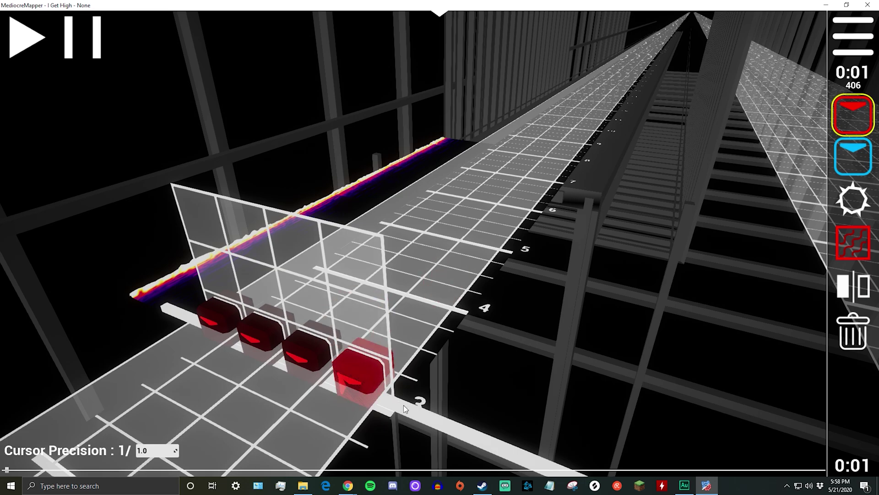
scroll(407, 398, "up", 1)
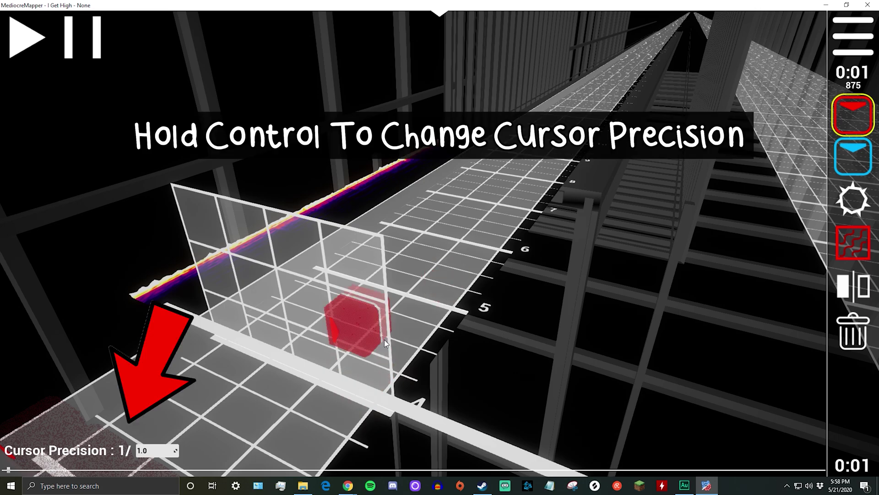
Step: Try different cursor precisions for the note grid and set the precision to 1/8
left_click_drag(151, 451, 158, 451)
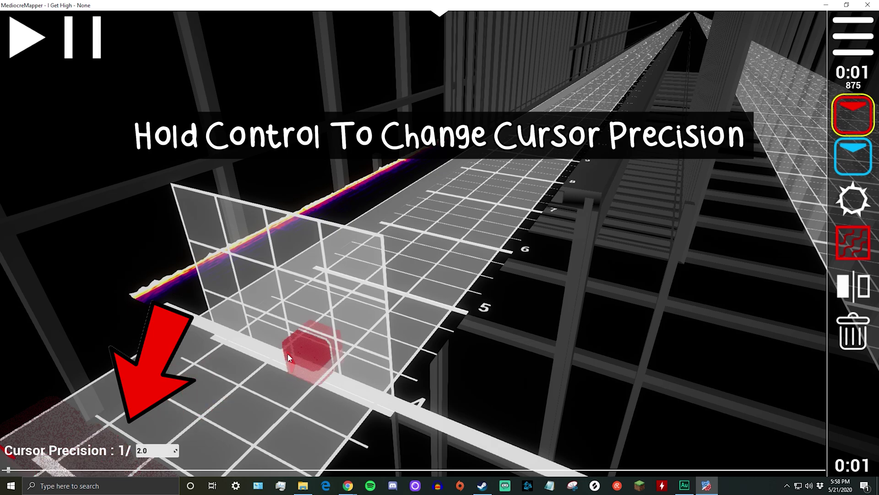
scroll(293, 351, "up", 4, "ctrl")
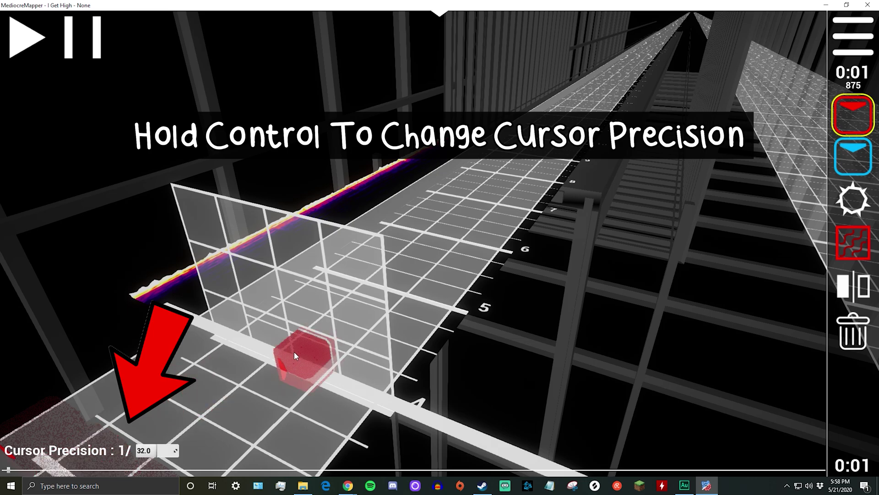
scroll(295, 351, "down", 2, "ctrl")
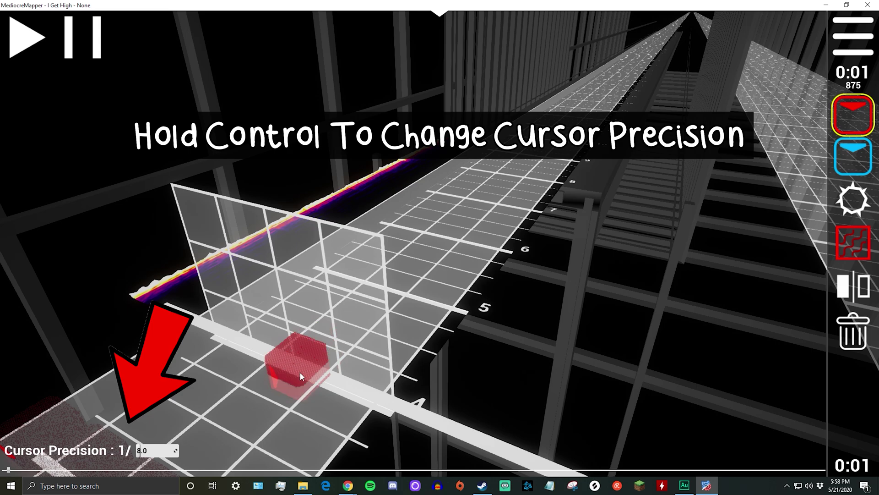
Step: Try a cursor precision of 1/16 and move along the track in these finer increments
scroll(300, 372, "down", 1, "ctrl")
scroll(301, 372, "up", 2, "ctrl")
scroll(312, 364, "up", 1)
scroll(313, 364, "up", 20)
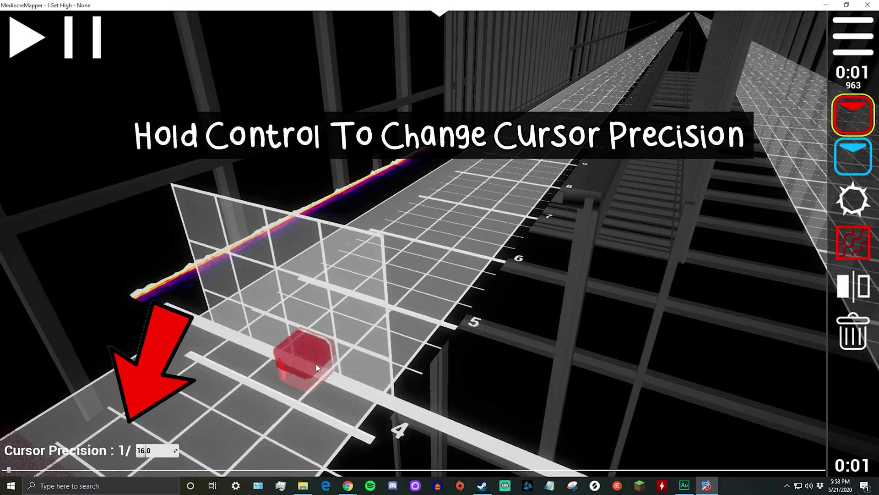
scroll(317, 364, "up", 20)
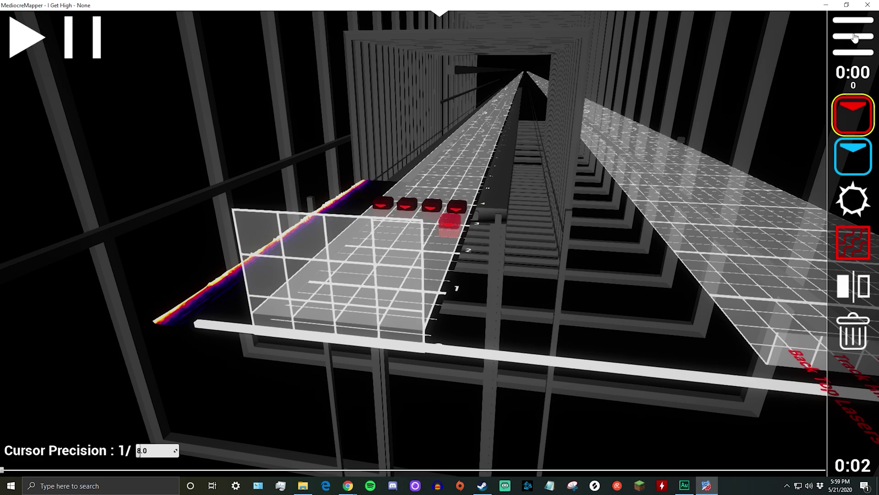
Step: Open the editor menu and read through the full list of camera, placement, lighting and selection controls
left_click(855, 35)
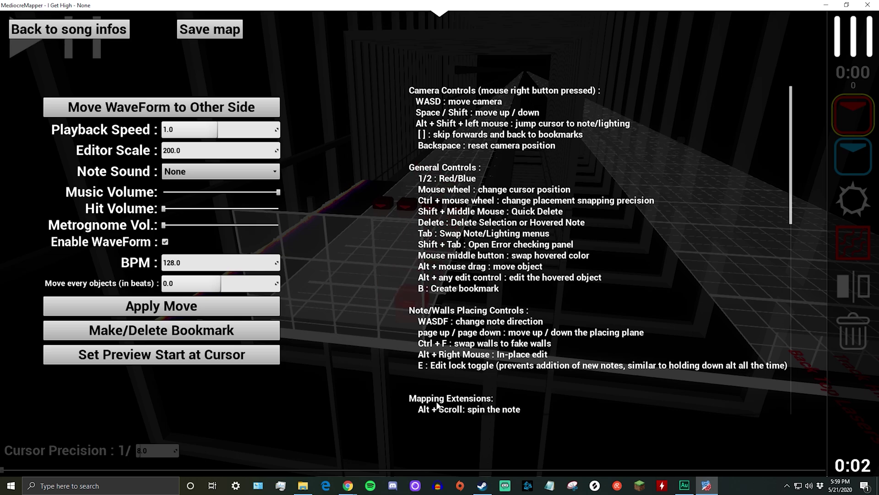
scroll(403, 229, "down", 5)
scroll(409, 189, "down", 6)
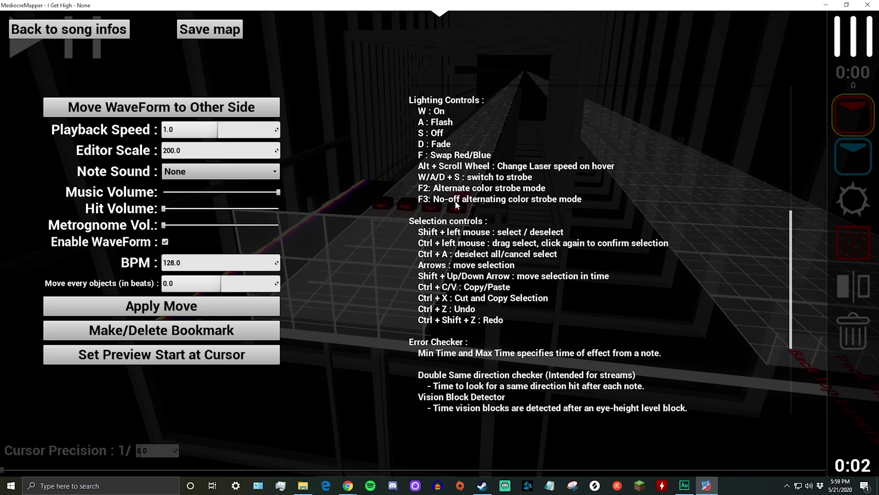
scroll(491, 217, "down", 1)
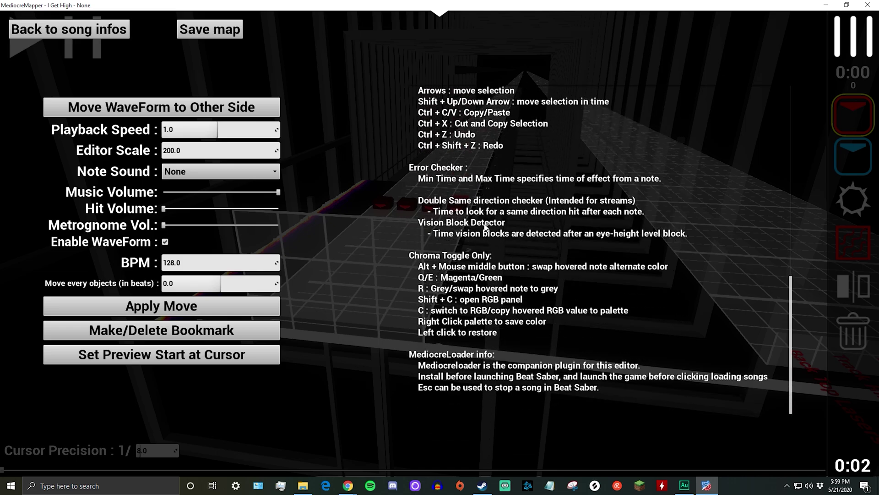
scroll(475, 249, "up", 2)
scroll(475, 249, "up", 10)
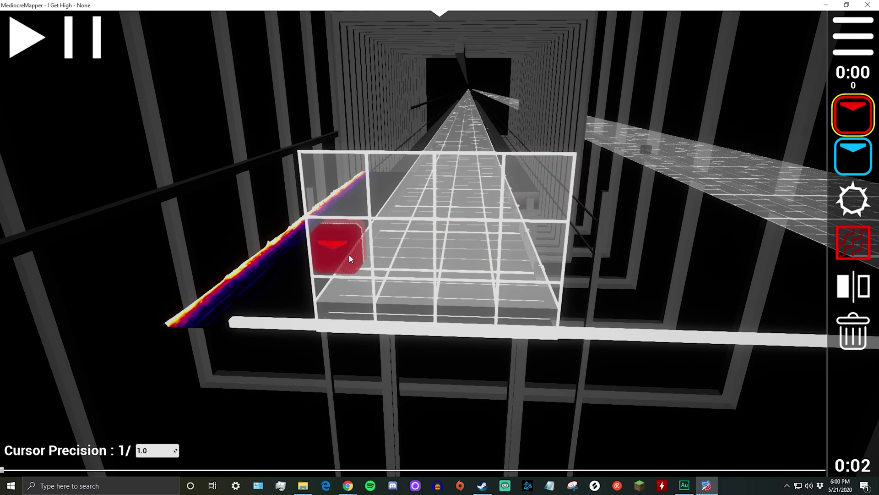
Step: Place a line of red downward notes along the track in the bottom row of the second lane
left_click(845, 158)
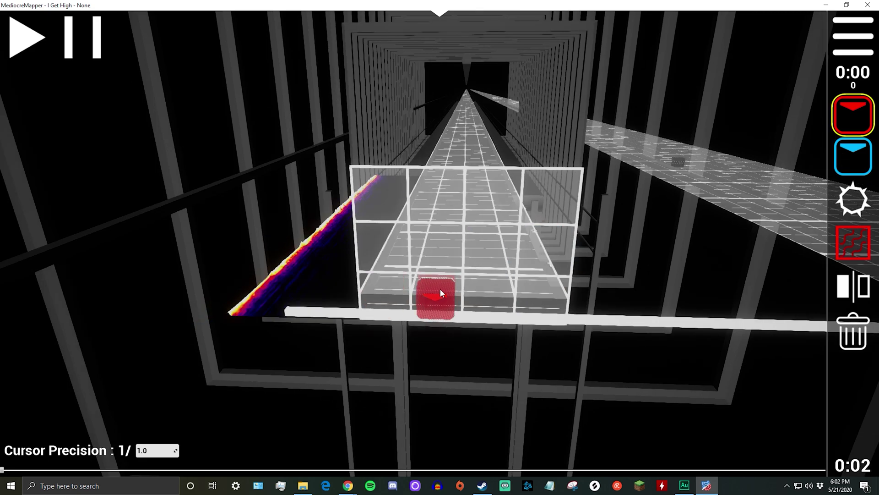
left_click(441, 291)
scroll(442, 293, "up", 1)
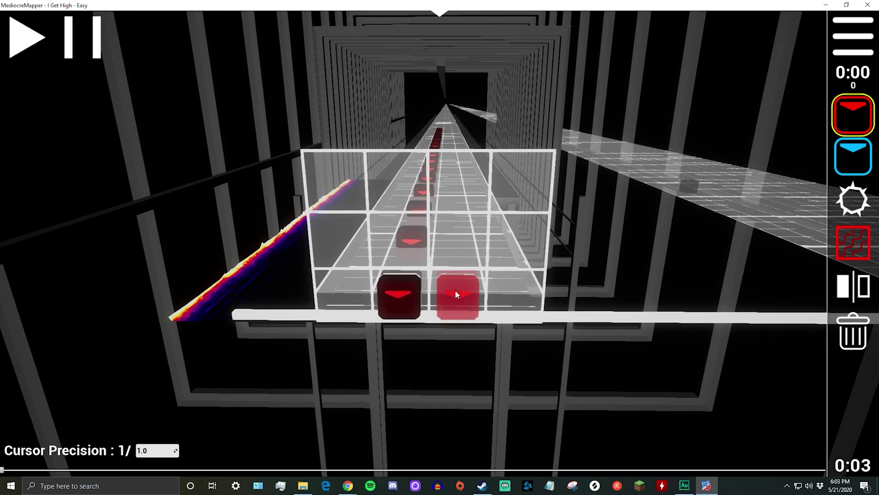
key("space")
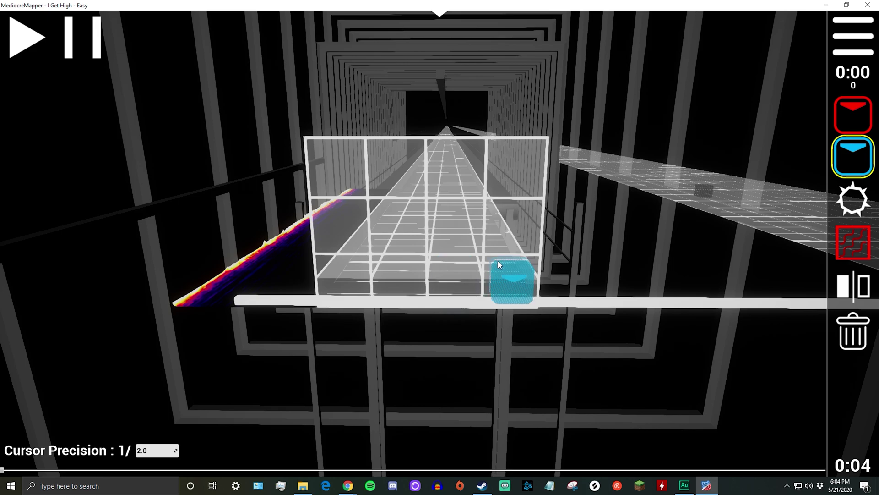
Step: Fill all twelve cells of the placement grid at the start of the song with blue downward notes
left_click(472, 265)
left_click(521, 272)
left_click(514, 230)
left_click(455, 193)
left_click(456, 165)
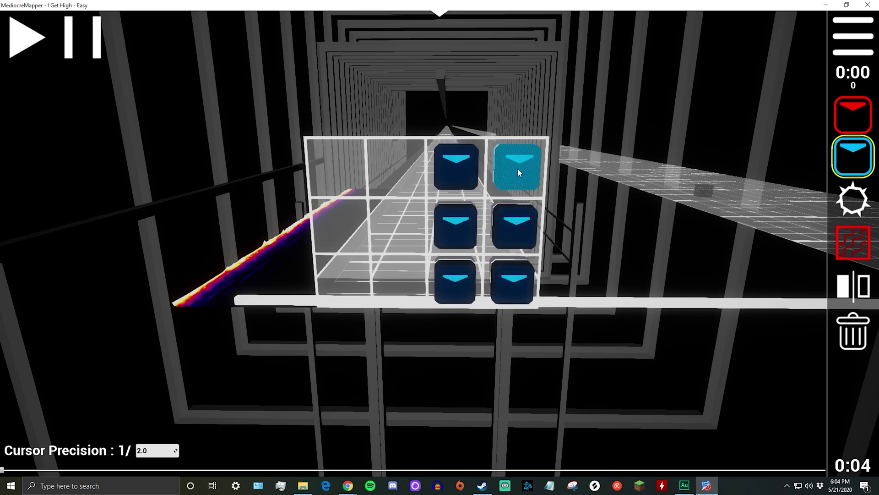
left_click(517, 167)
left_click(394, 165)
left_click(333, 165)
left_click(337, 225)
left_click(396, 224)
left_click(397, 279)
left_click(354, 275)
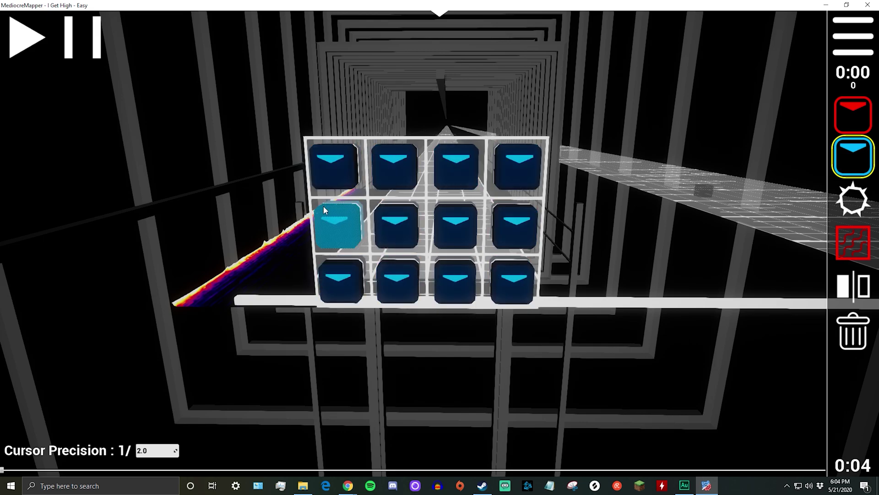
Step: Try the delete tool and switch the active note colour back and forth between blue and red, finishing on red
left_click(852, 331)
key("2")
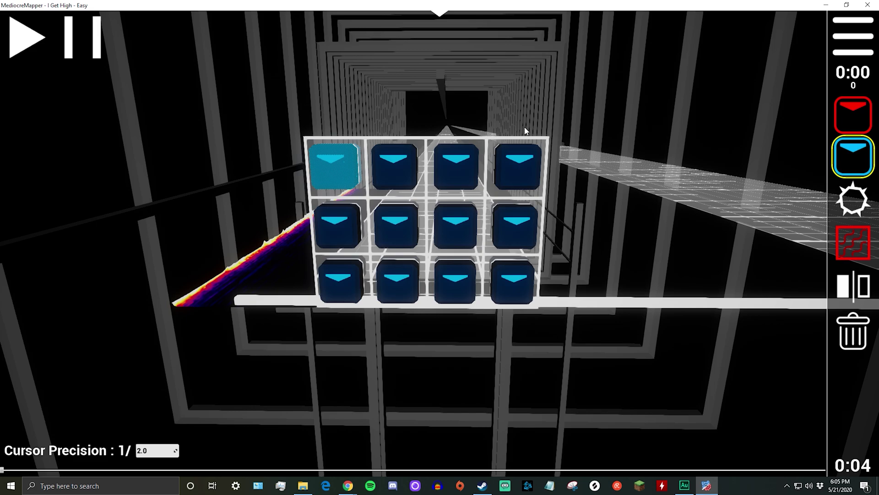
key("1")
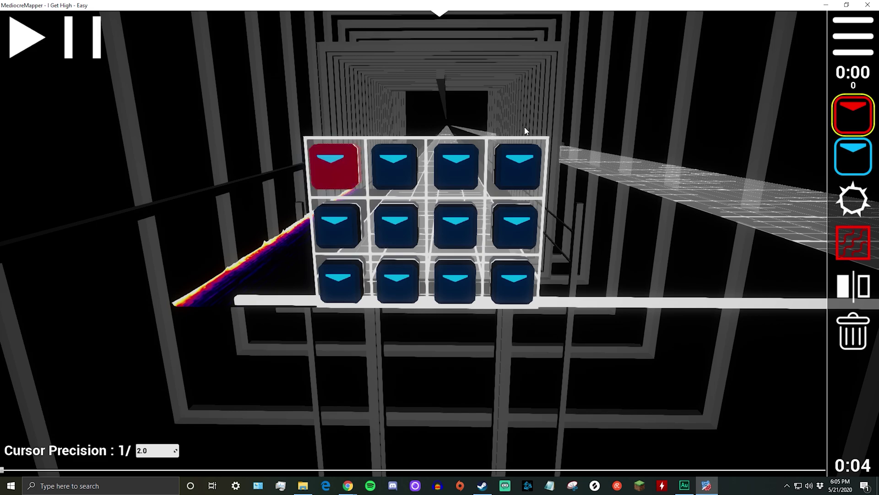
key("2")
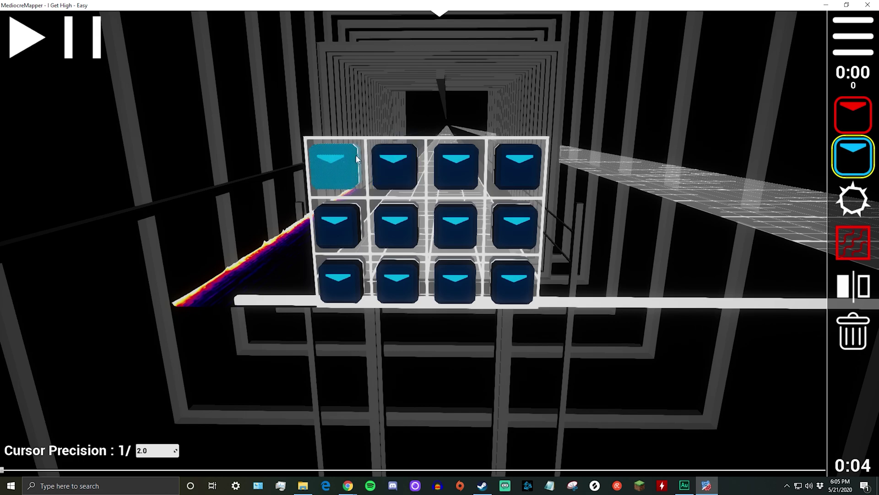
key("1")
scroll(458, 218, "up", 1)
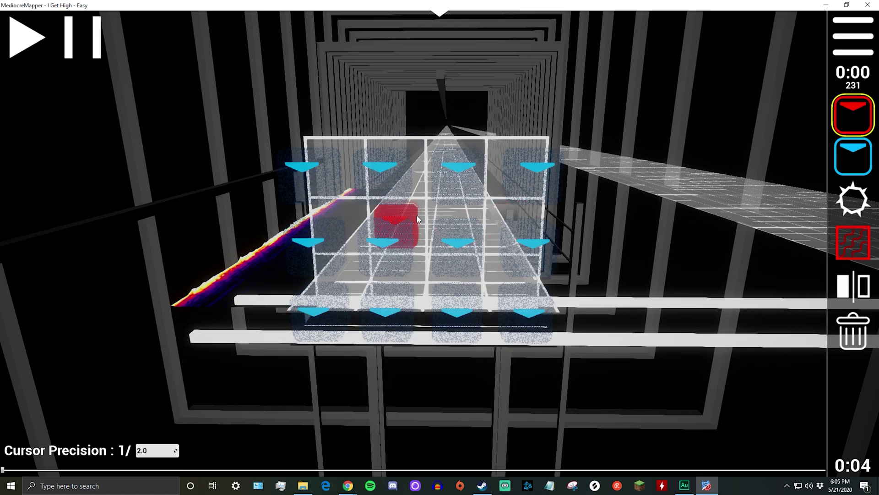
key("2")
key("1")
key("2")
key("1")
key("2")
key("1")
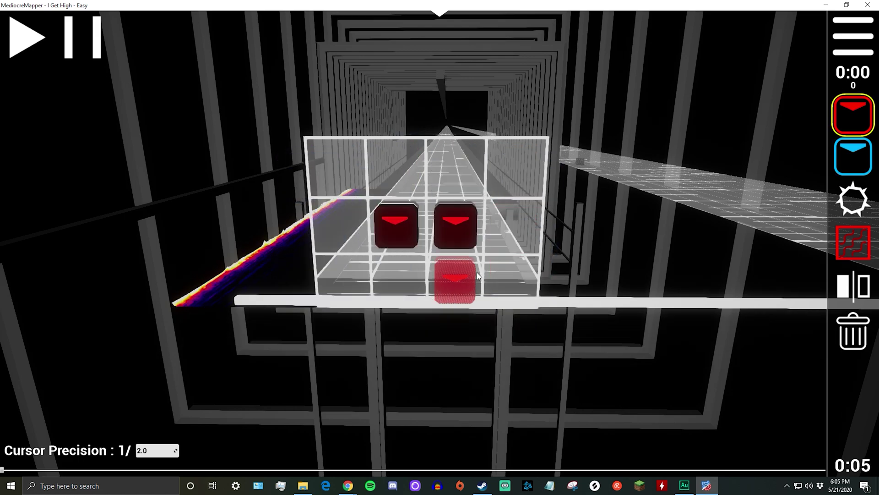
Step: Place bombs in both outer cells of the grid's bottom row and in the last cell of its top row
key("3")
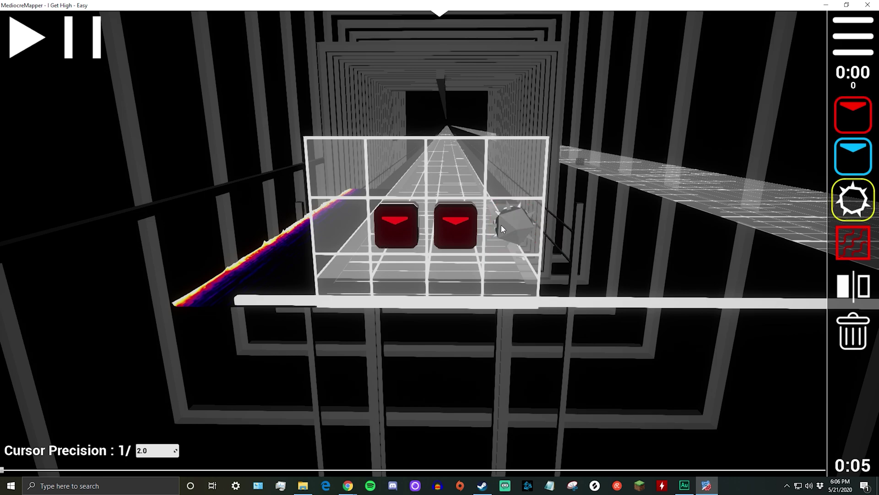
left_click(342, 276)
left_click(511, 278)
left_click(520, 162)
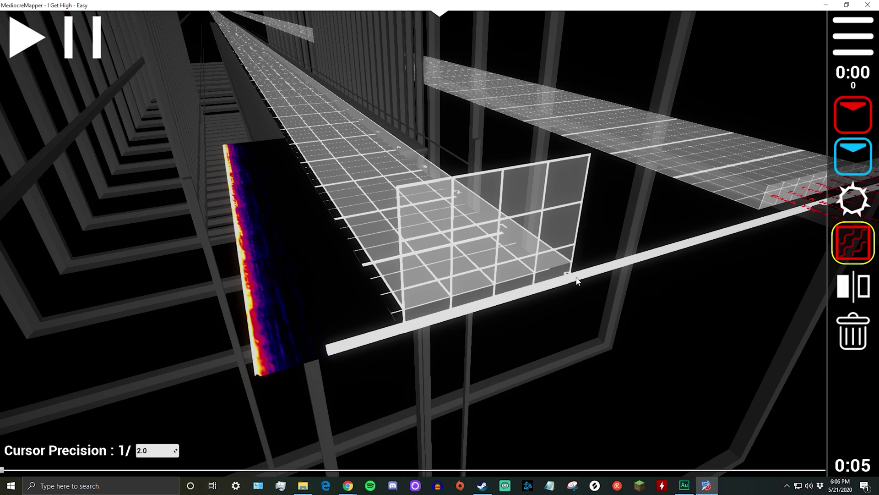
Step: Draw a wall across the full width of the track starting at beat 2, and save the map
right_click_drag(551, 290, 412, 330)
right_click_drag(438, 272, 493, 272)
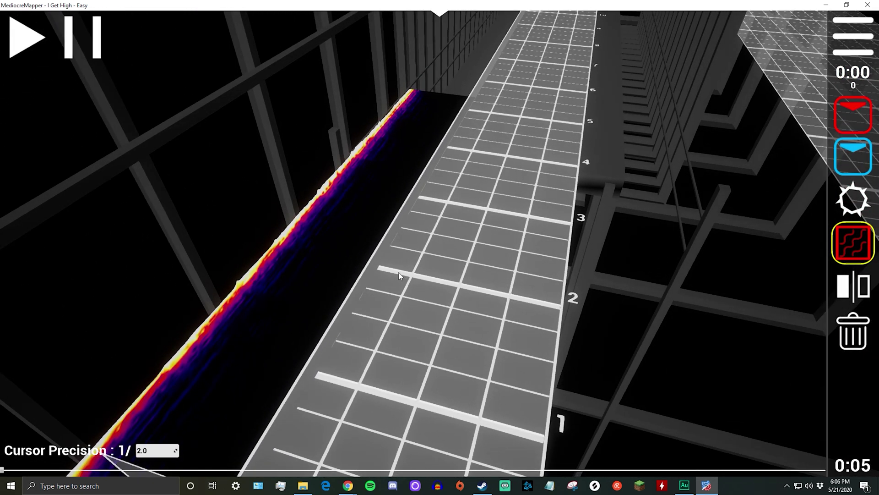
left_click_drag(404, 273, 587, 43)
right_click_drag(587, 43, 550, 14)
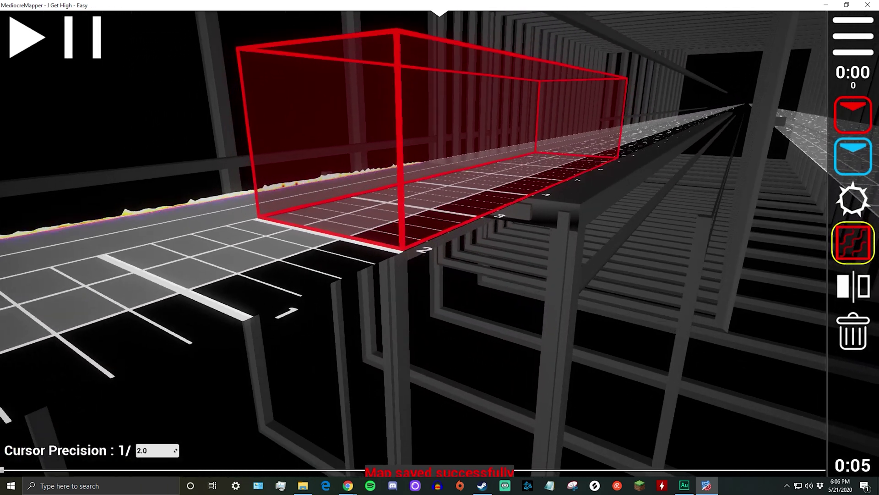
key("ctrl+s")
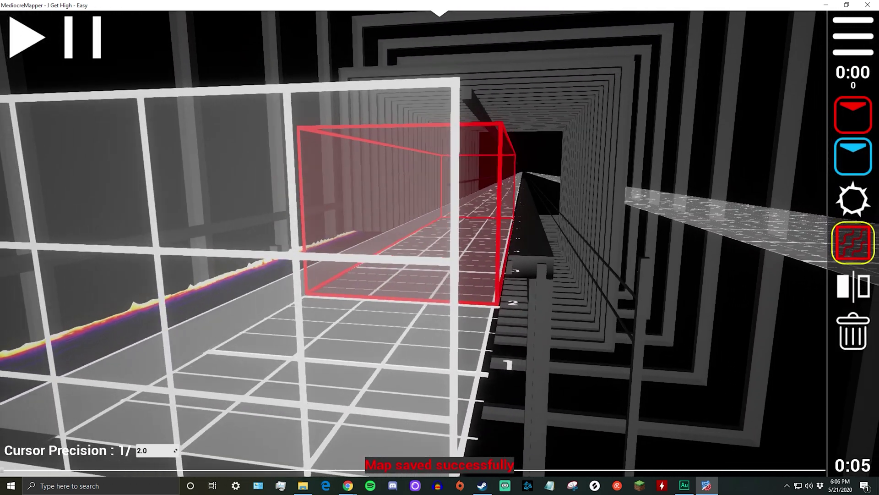
Step: Delete the red wall that starts at beat 2 using the delete tool
key("a")
right_click_drag(439, 248, 327, 248)
key("d")
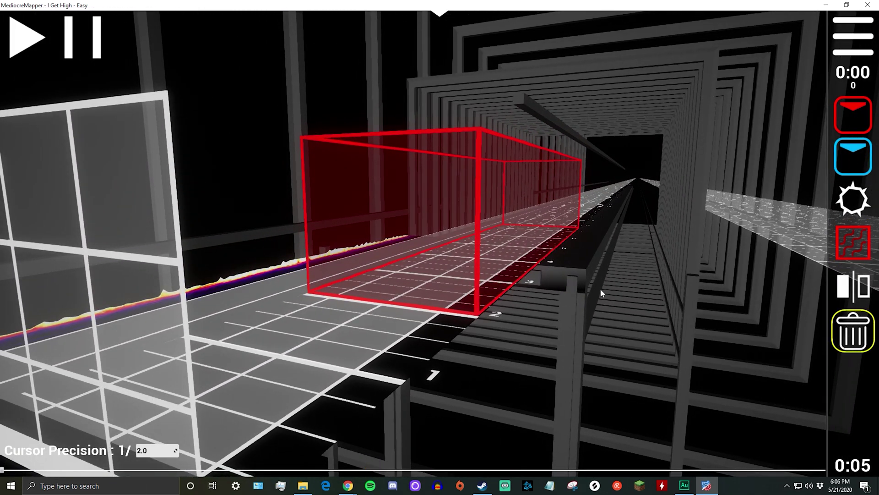
left_click(461, 221)
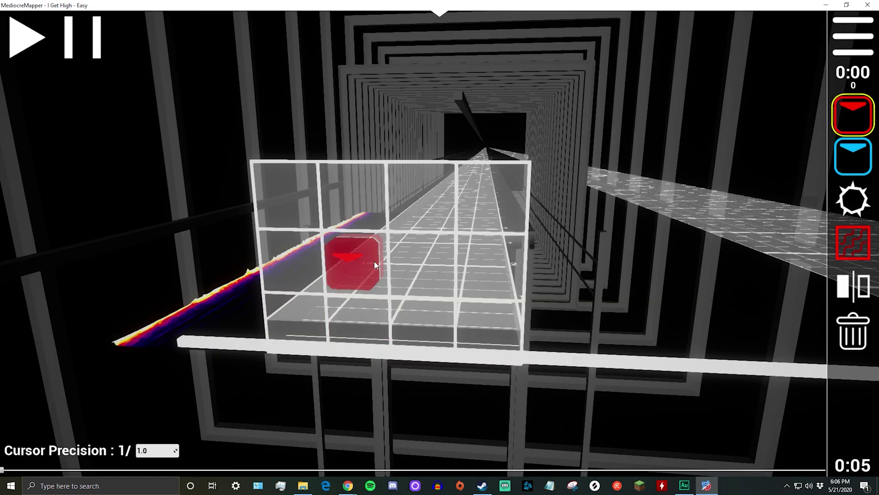
Step: Place eight red notes on the grid at the start of the song, each with a different cut direction
left_click(375, 265)
left_click(363, 209)
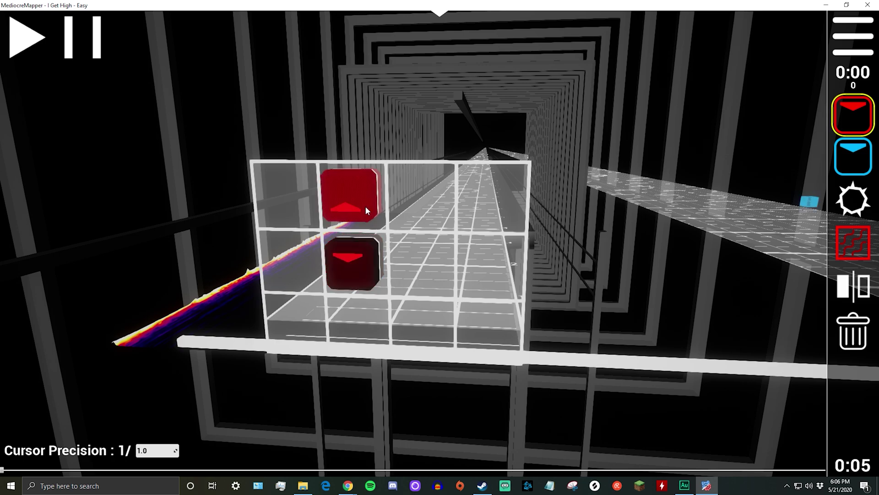
left_click(400, 205)
left_click(422, 251)
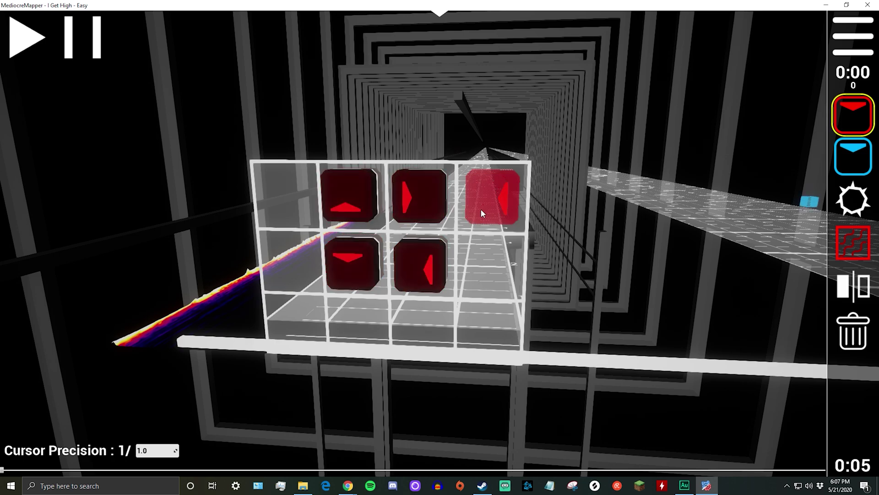
left_click(482, 207)
left_click(492, 265)
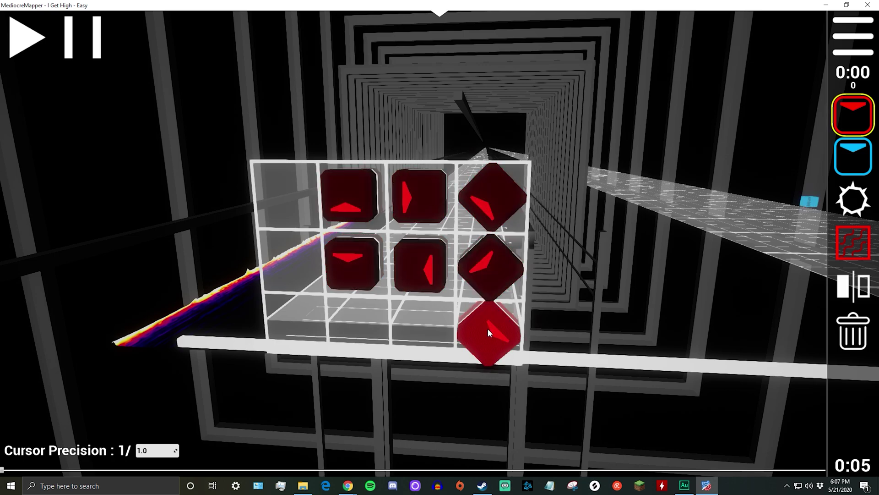
left_click(488, 328)
left_click(416, 326)
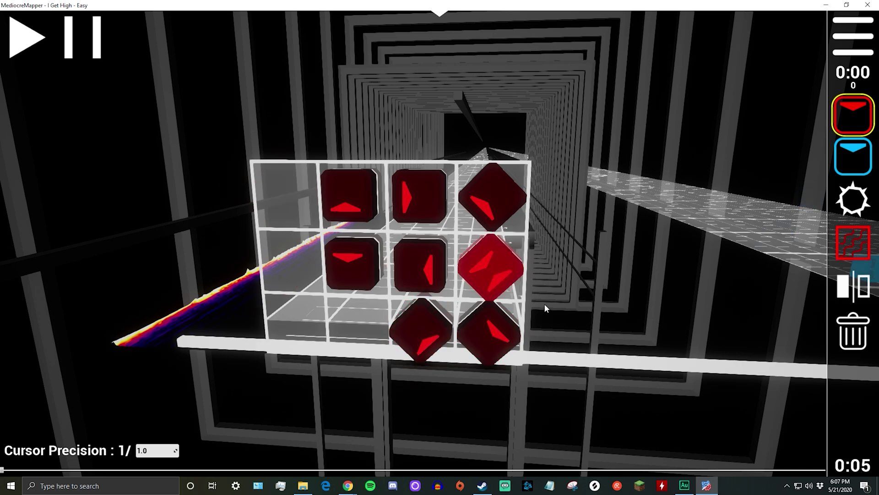
Step: Move to an empty part of the track near 0:03 and place a red upward note and a red downward note one beat apart
scroll(397, 257, "down", 3)
key("s")
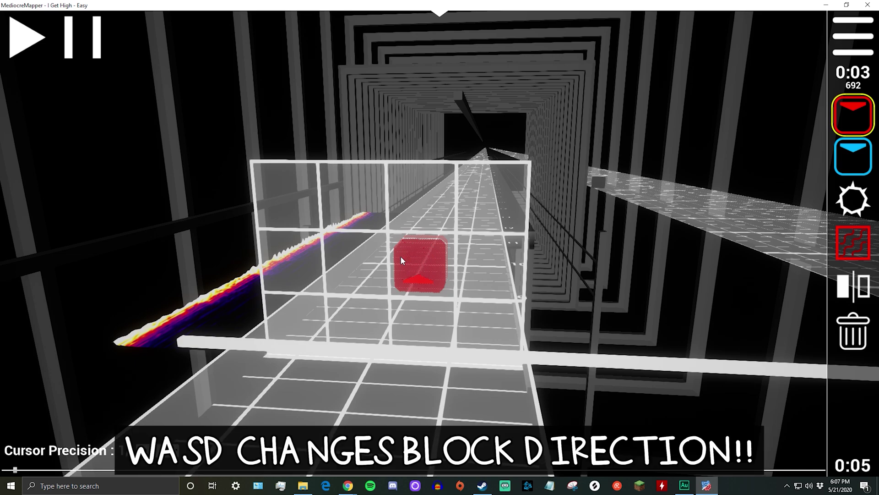
key("s")
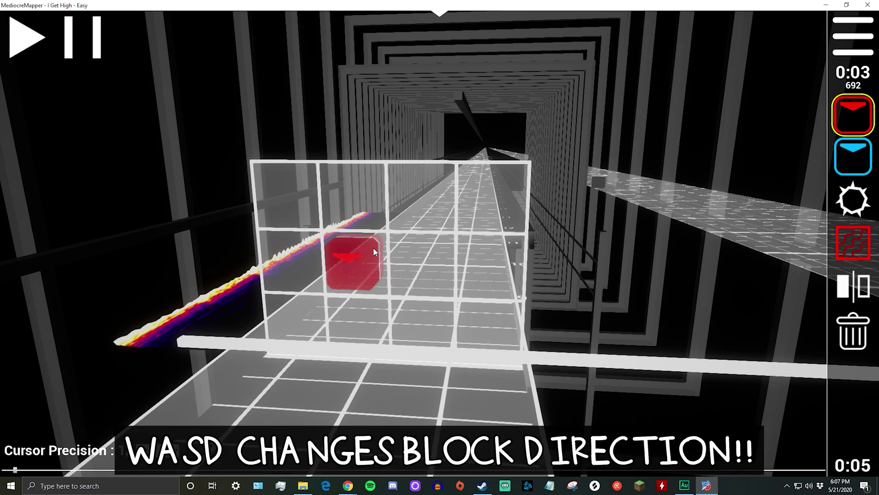
key("w")
left_click(367, 205)
scroll(365, 257, "up", 1)
key("s")
left_click(356, 259)
Step: Place a red left-facing note and a red right-facing note on the next two beats in the grid's middle row
scroll(356, 263, "up", 1)
key("a")
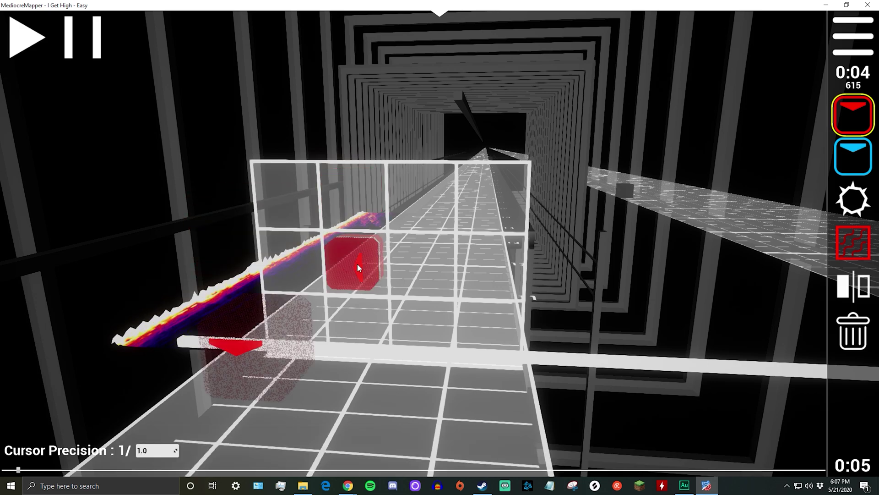
left_click(358, 263)
scroll(359, 261, "up", 1)
key("d")
left_click(425, 264)
Step: Advance to 0:06 and place three red up-left diagonal notes in the last three cells of the grid's top row
scroll(352, 209, "up", 3)
key("w+a")
left_click(352, 210)
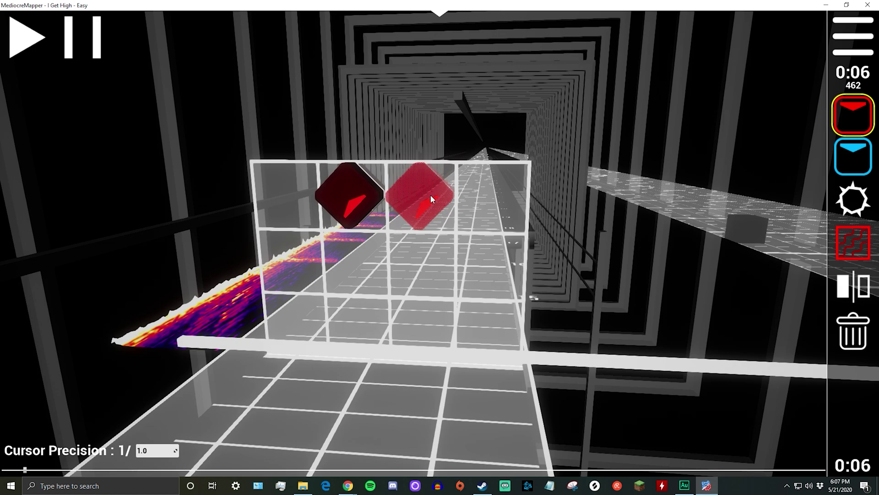
left_click(432, 192)
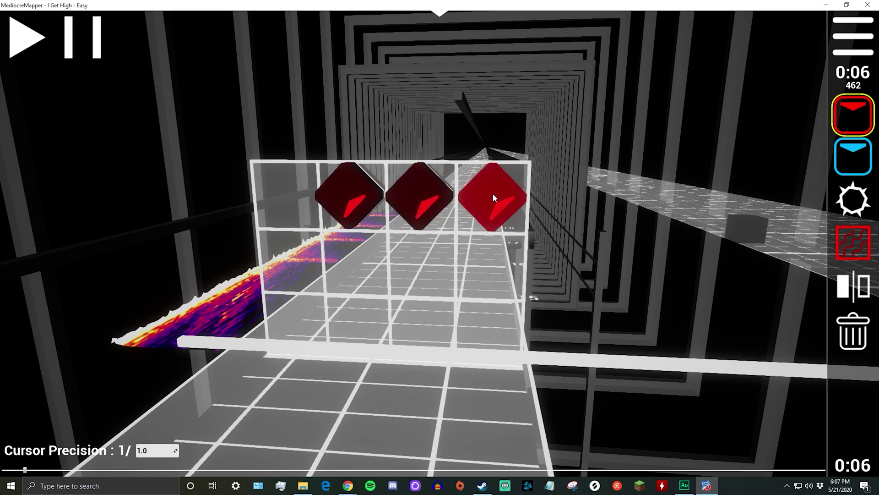
left_click(492, 193)
Step: Add red notes in all four middle-row cells and the last three bottom-row cells of the grid at 0:06
left_click(288, 261)
left_click(353, 271)
left_click(421, 264)
left_click(487, 261)
left_click(488, 321)
left_click(423, 323)
left_click(367, 319)
Step: Advance to 0:07 and place red up-right diagonal notes in the two middle cells of the grid's top row
scroll(367, 268, "up", 3)
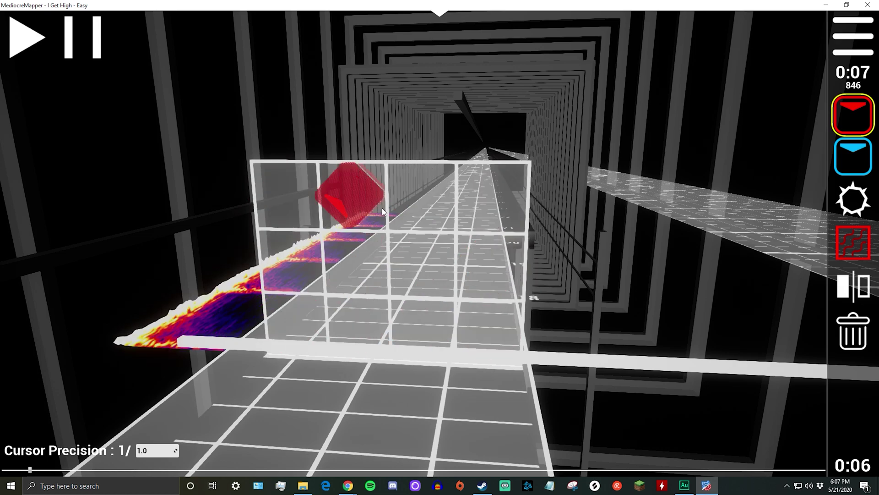
left_click(382, 207)
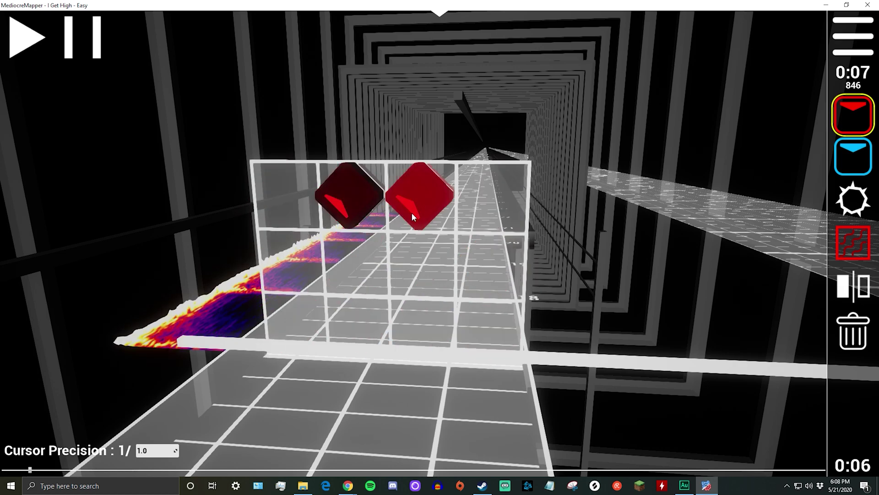
left_click(412, 212)
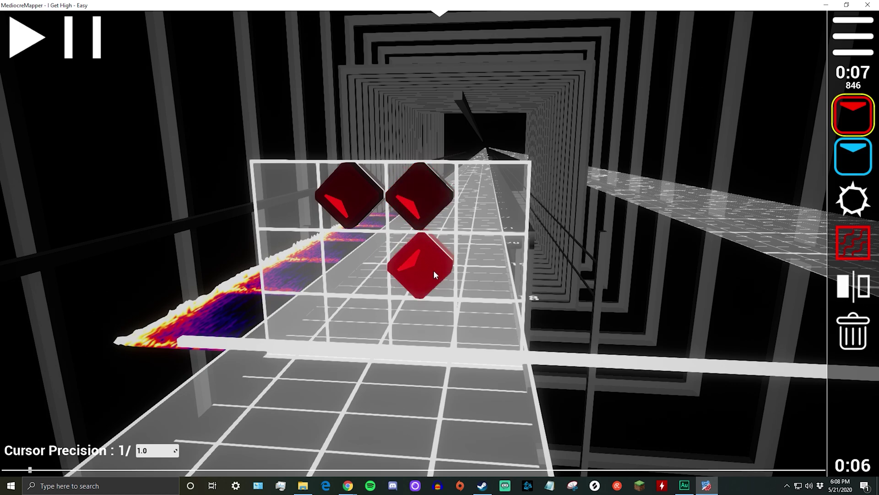
Step: Place a red down-right diagonal note in the third cell of the grid's middle row at 0:07
left_click(433, 271)
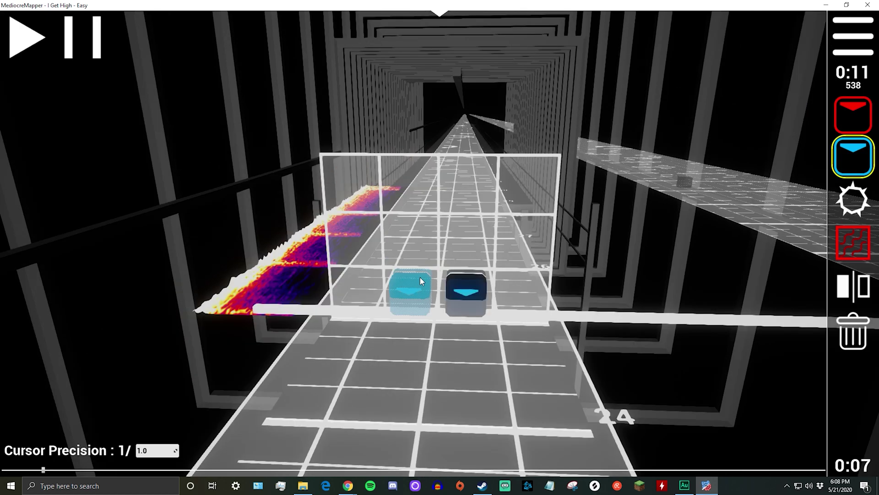
Step: Place pairs of blue notes in the two middle bottom-row cells on four consecutive beats from 0:11 to 0:12, alternating down and up directions
left_click(420, 276)
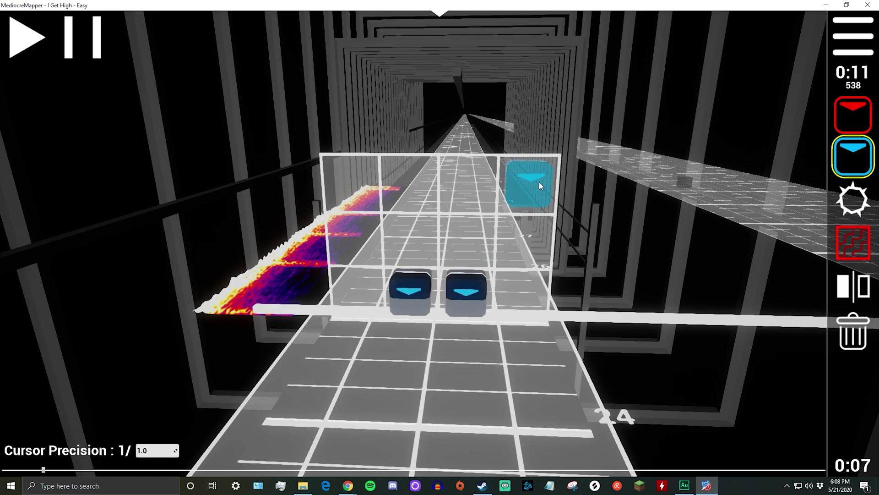
scroll(468, 261, "down", 1)
left_click(463, 302)
scroll(424, 296, "down", 1)
left_click(435, 292)
scroll(451, 292, "down", 1)
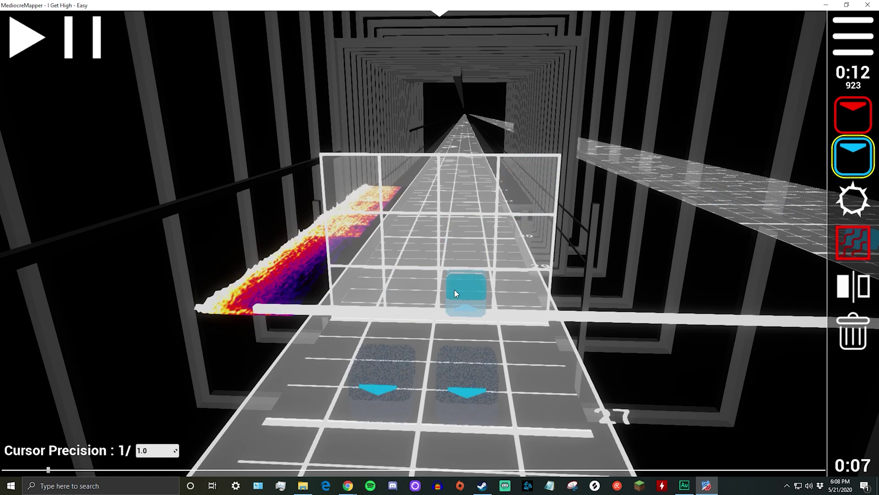
left_click(454, 293)
left_click(429, 290)
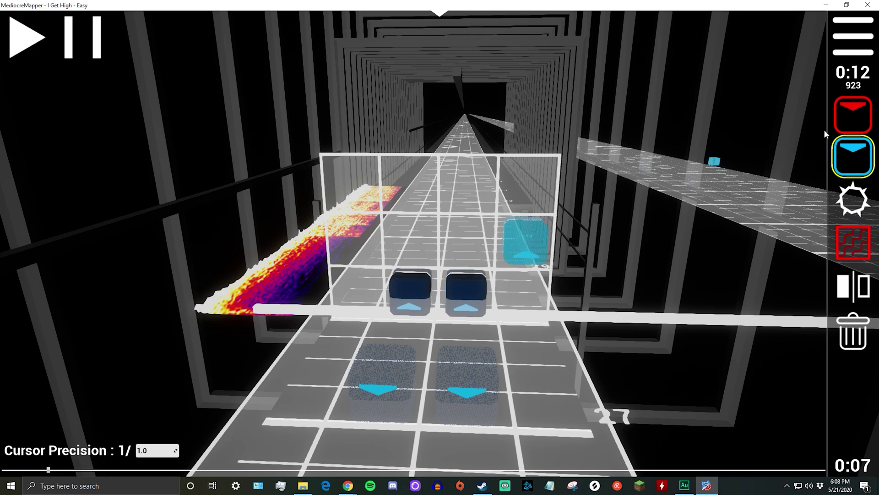
Step: Recolour the second-column blue note of each pair from 0:12 back to 0:11 as red
middle_click(409, 289)
scroll(420, 293, "up", 3)
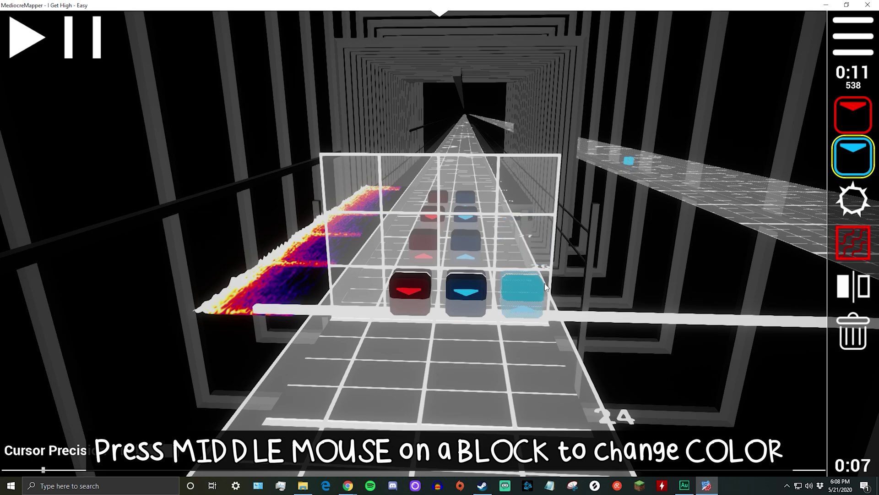
Step: Place a red and a blue down note side by side in the two middle bottom-row cells on each of two consecutive beats at 0:14
scroll(527, 284, "down", 6)
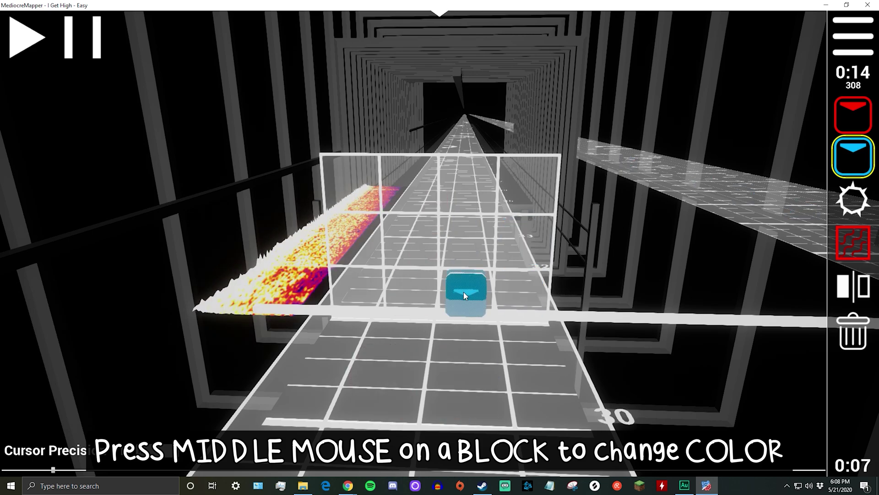
left_click(461, 293)
key("1")
scroll(422, 297, "down", 1)
key("2")
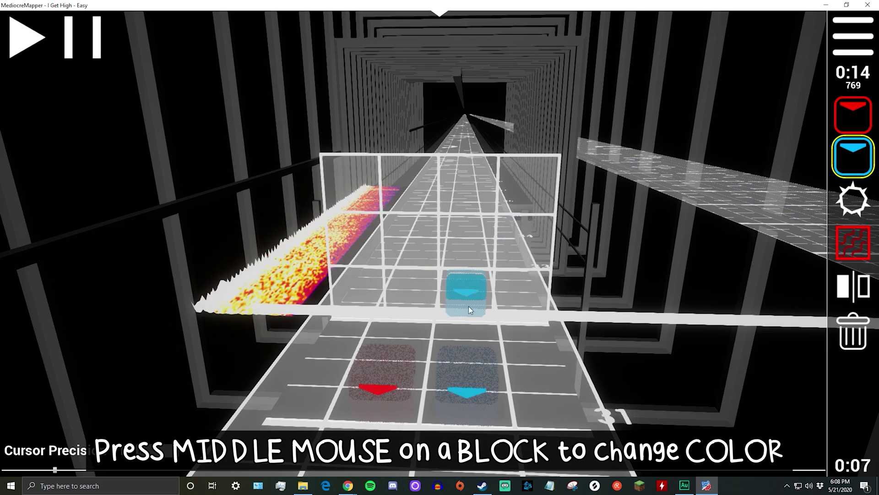
left_click(468, 306)
key("1")
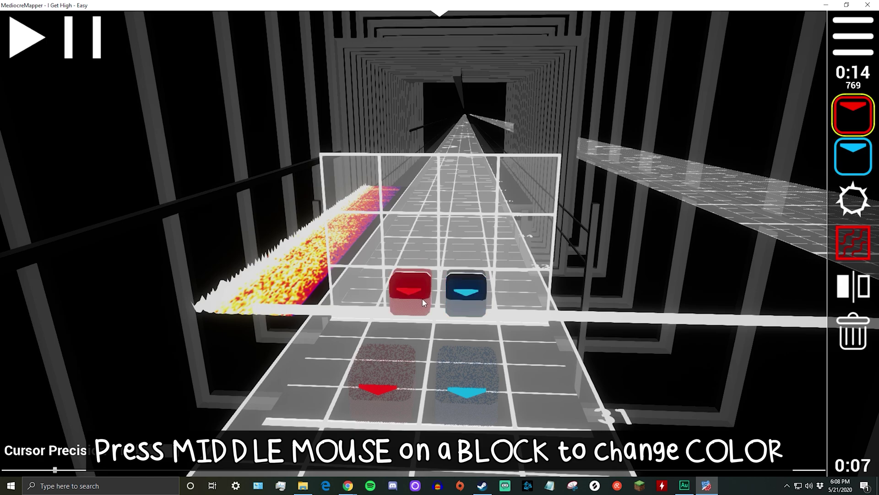
left_click(422, 299)
Step: Swap the colours of both note pairs at 0:14, turning the red notes blue and the blue notes red
middle_click(422, 299)
middle_click(462, 293)
scroll(419, 351, "down", 1)
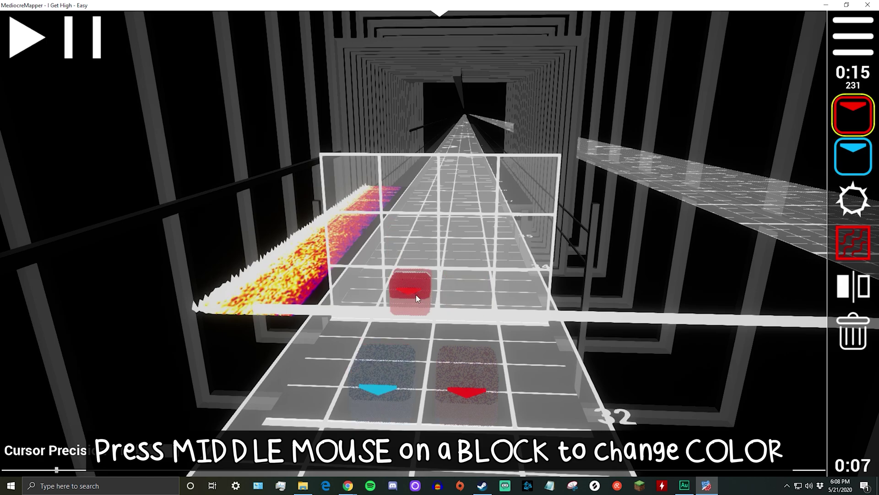
scroll(491, 289, "up", 2)
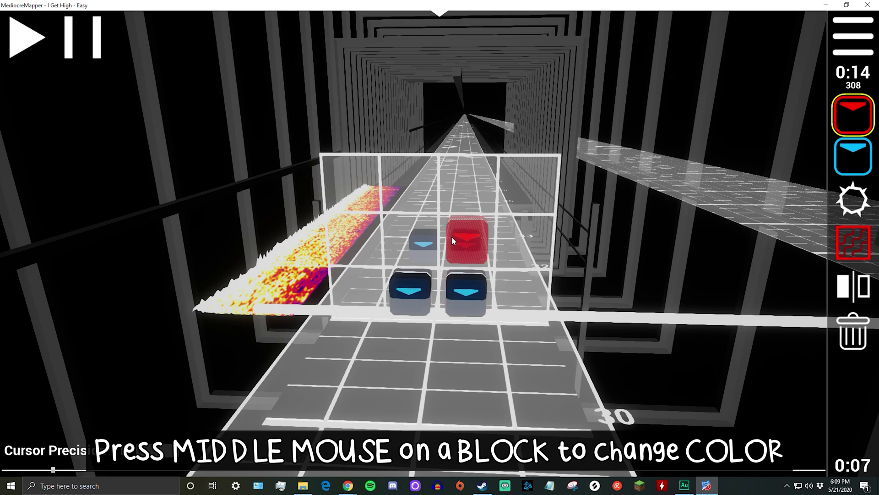
middle_click(472, 290)
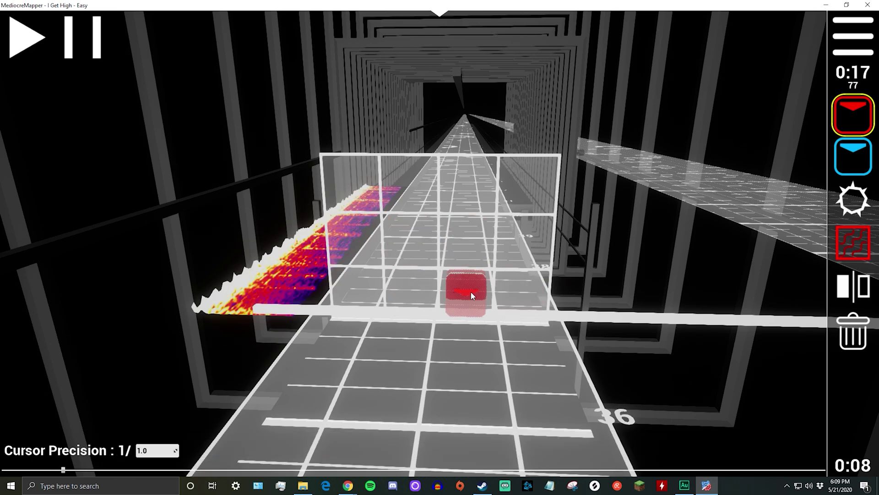
Step: At 0:17, add red up-left, up-right and right-facing notes in the first middle-row, third top-row and last middle-row cells
left_click(353, 238)
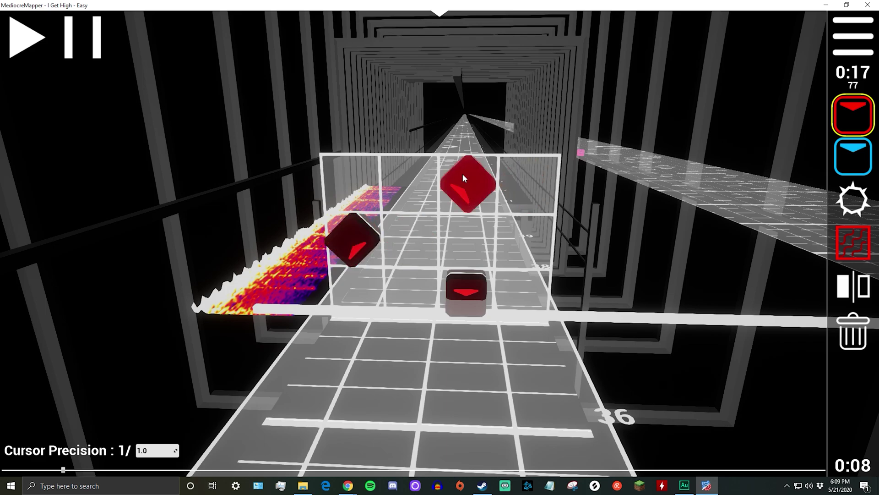
left_click(463, 178)
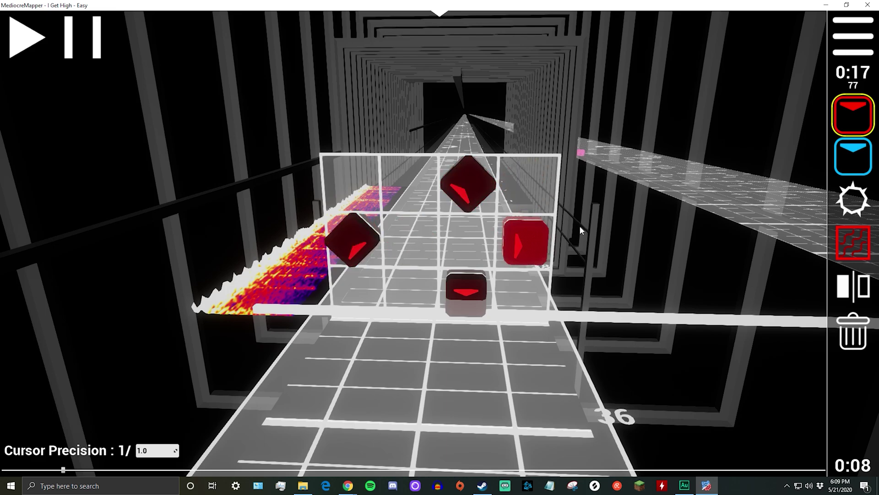
left_click(519, 218)
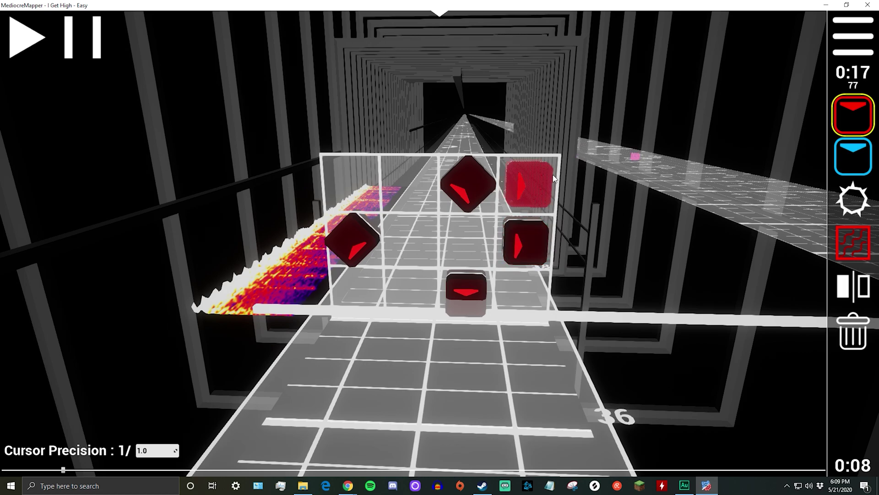
Step: Switch from the block tools to the lighting tools and bring the lighting event track into view
scroll(470, 233, "down", 2)
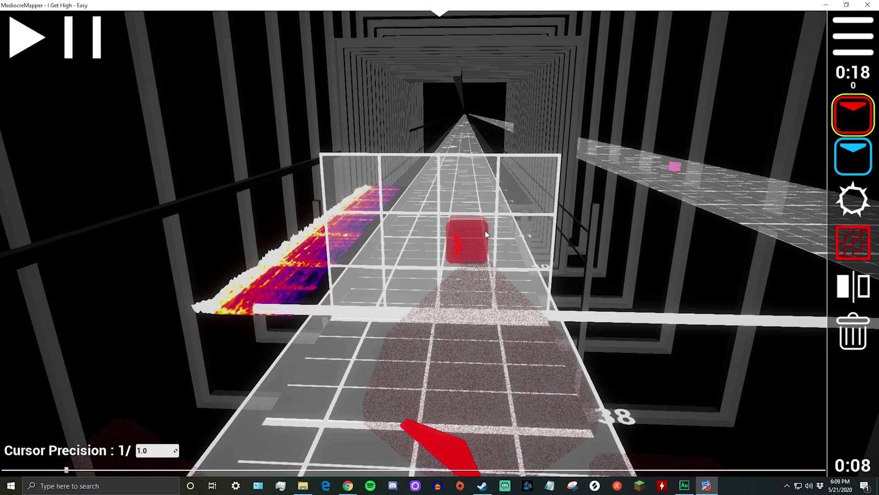
key("Tab")
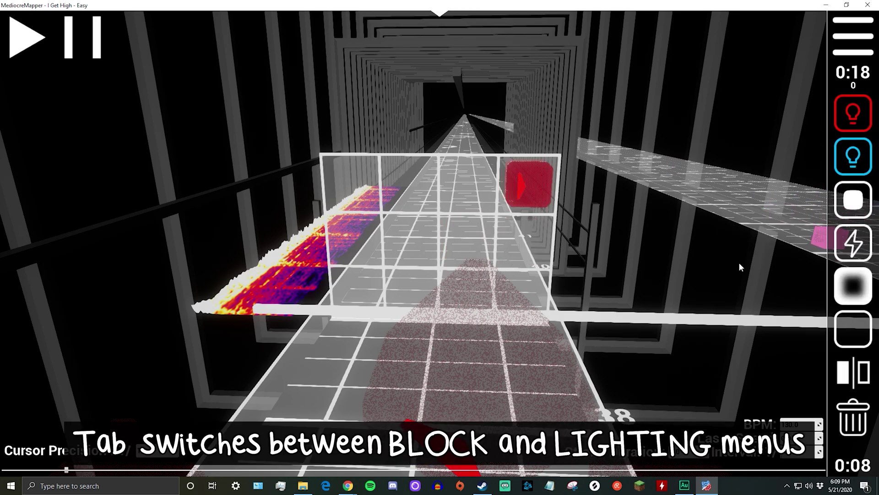
key("d")
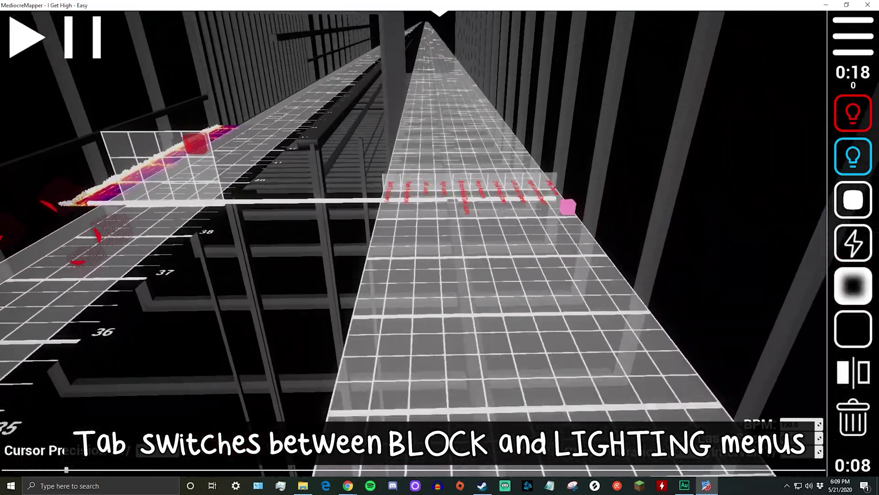
right_click_drag(439, 247, 434, 220)
key("w")
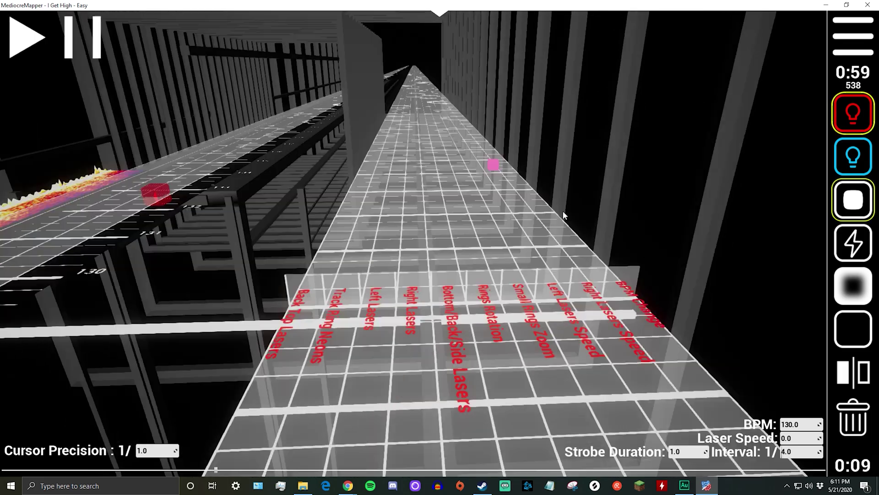
Step: Place a row of red solid light events on one beat across the lanes from Bottom/Back/Side Lasers to Back Top Lasers
right_click_drag(439, 247, 534, 339)
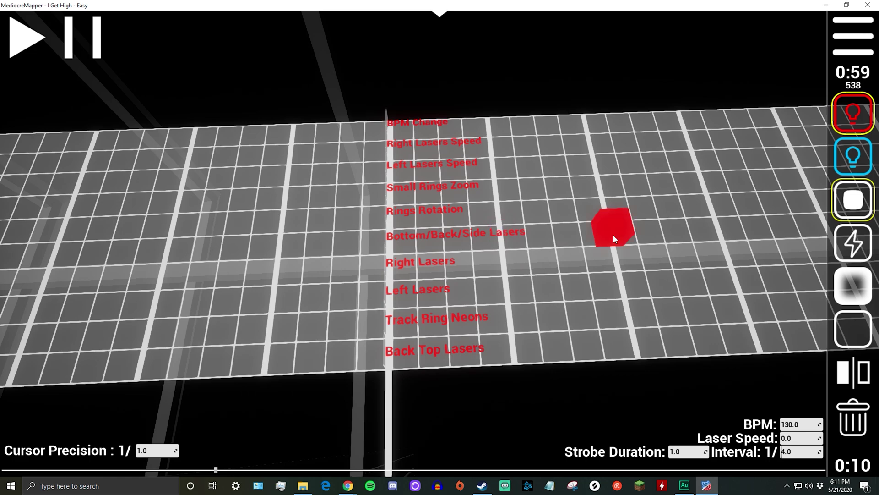
left_click_drag(626, 281, 634, 349)
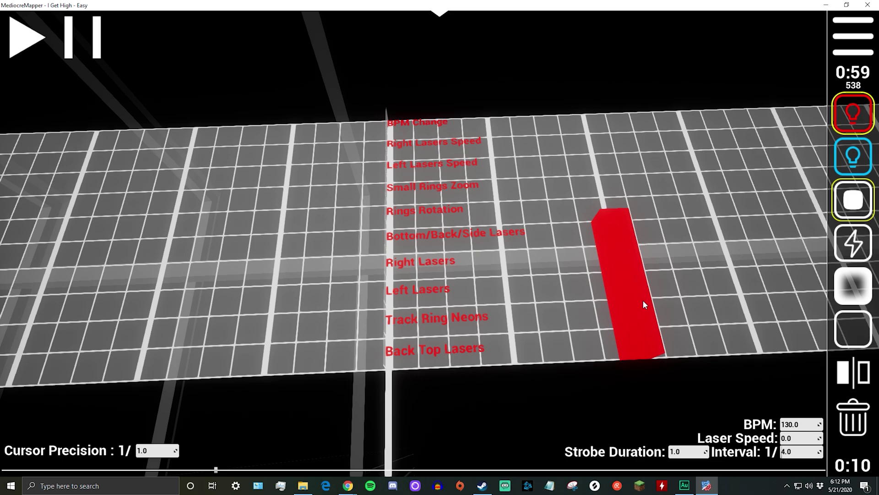
Step: Place a staircase of red solid light events starting at 0:59, one per lane from Back Top Lasers to Bottom/Back/Side Lasers
key("s")
right_click_drag(623, 277, 495, 252)
left_click(375, 309)
scroll(385, 312, "up", 1)
scroll(393, 315, "up", 1)
left_click(397, 315)
scroll(430, 316, "up", 2)
left_click(430, 317)
scroll(430, 317, "up", 1)
scroll(468, 323, "up", 1)
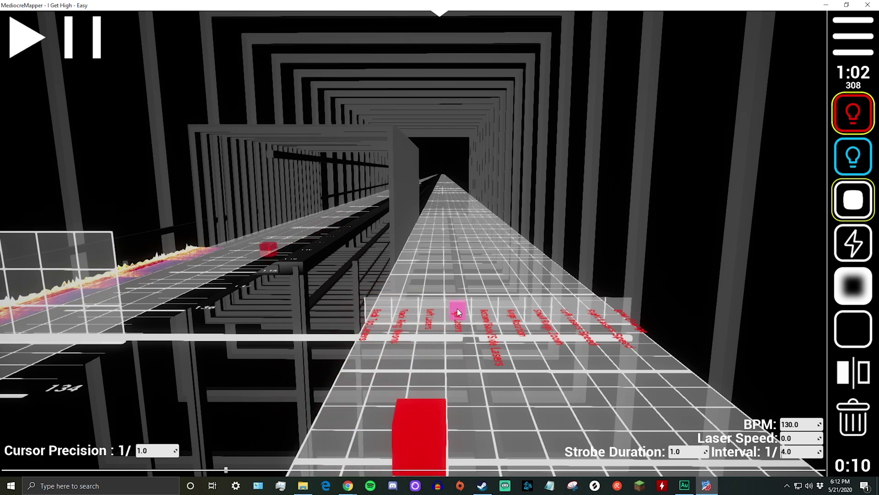
scroll(484, 308, "up", 1)
left_click(485, 309)
Step: Go back to just before the first light event at 0:59 and preview the red lasers
scroll(484, 309, "down", 7)
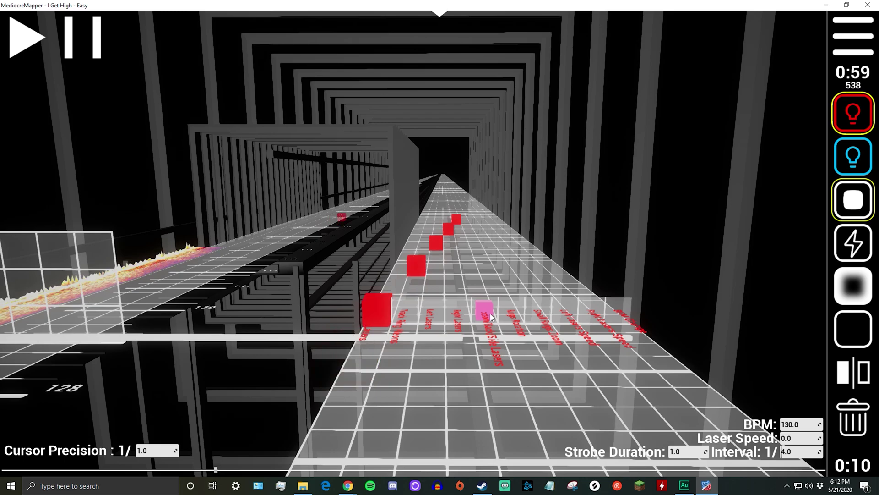
scroll(531, 377, "down", 1)
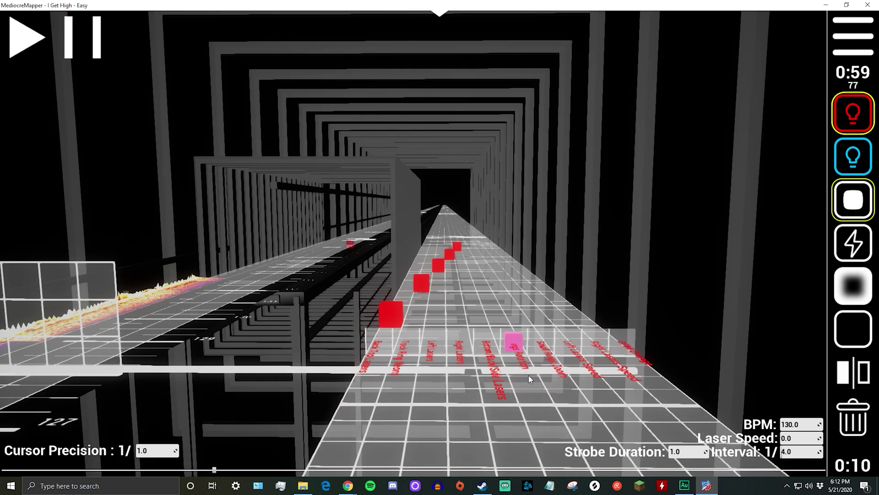
scroll(528, 375, "up", 2)
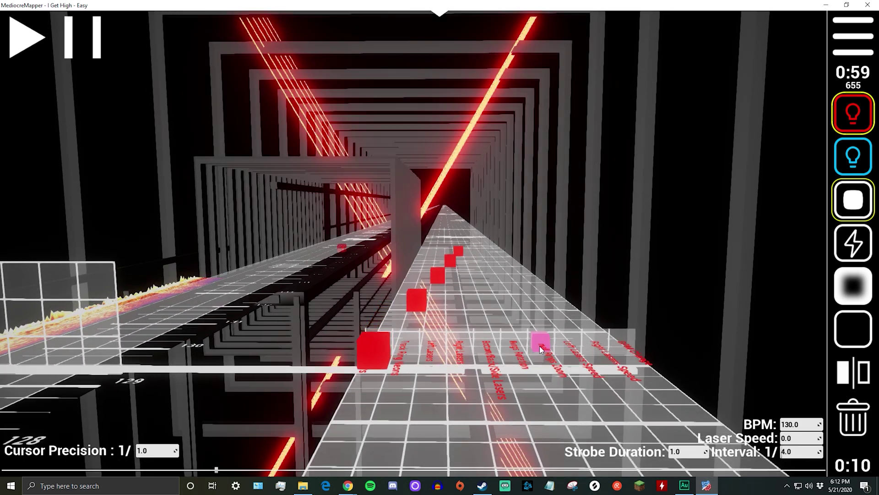
scroll(367, 349, "down", 2)
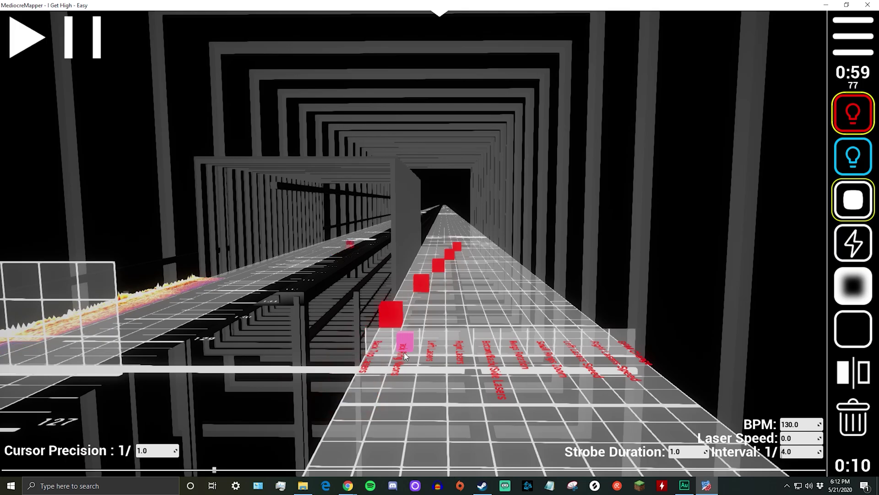
key("space")
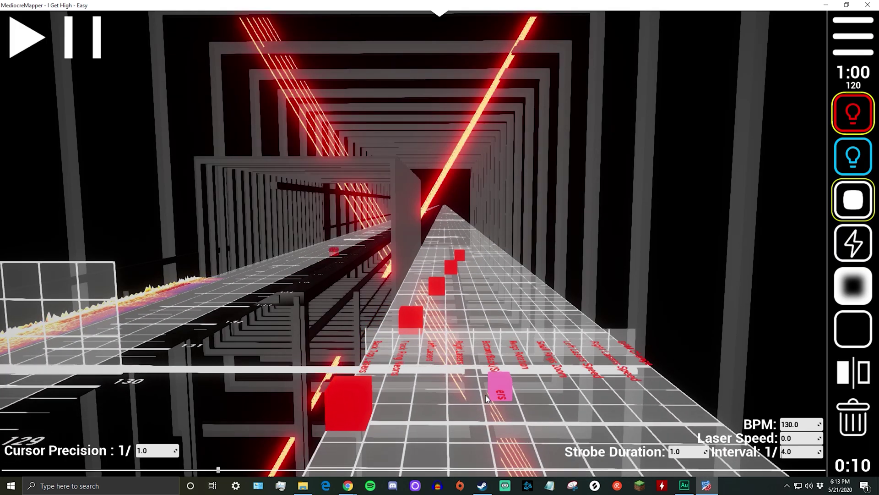
Step: Rework the staircase of light events from 0:59 so that it alternates between blue and red
scroll(486, 394, "up", 2)
scroll(510, 435, "up", 2)
scroll(457, 340, "down", 1)
scroll(504, 121, "up", 1)
scroll(490, 328, "up", 2)
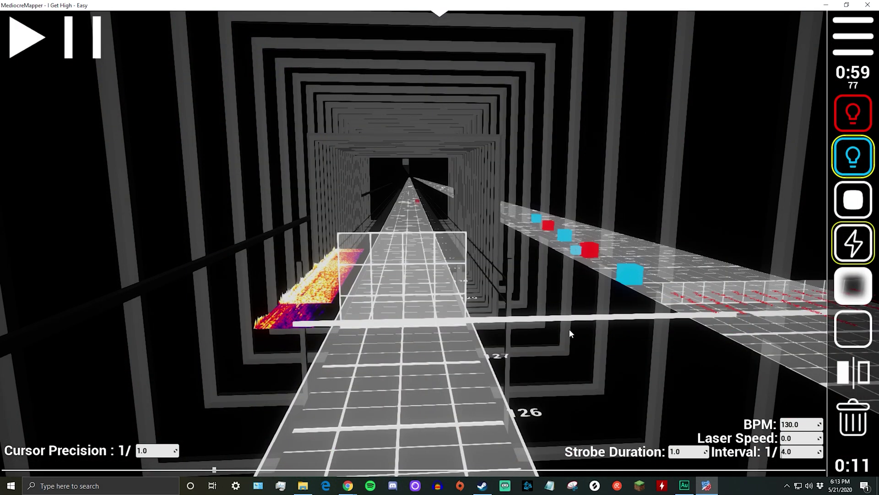
Step: Play the section from 0:59 to preview the alternating blue and red lighting
right_click_drag(570, 329, 539, 301)
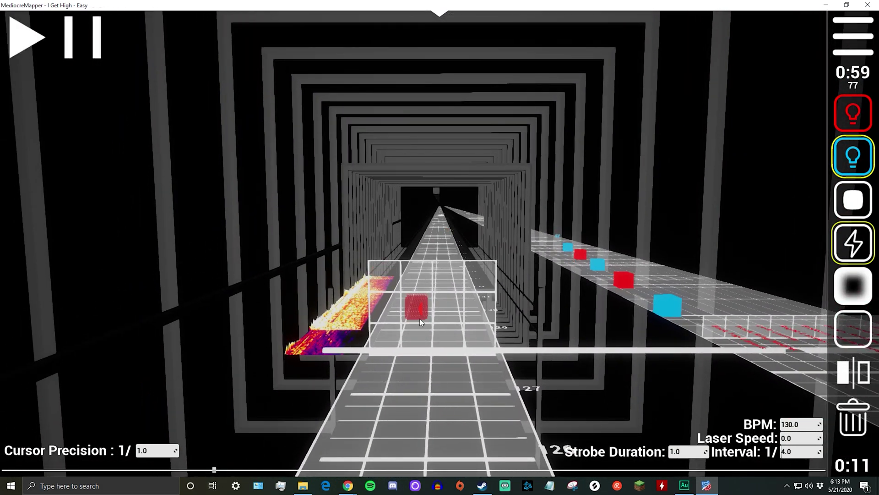
right_click_drag(567, 349, 593, 288)
key("space")
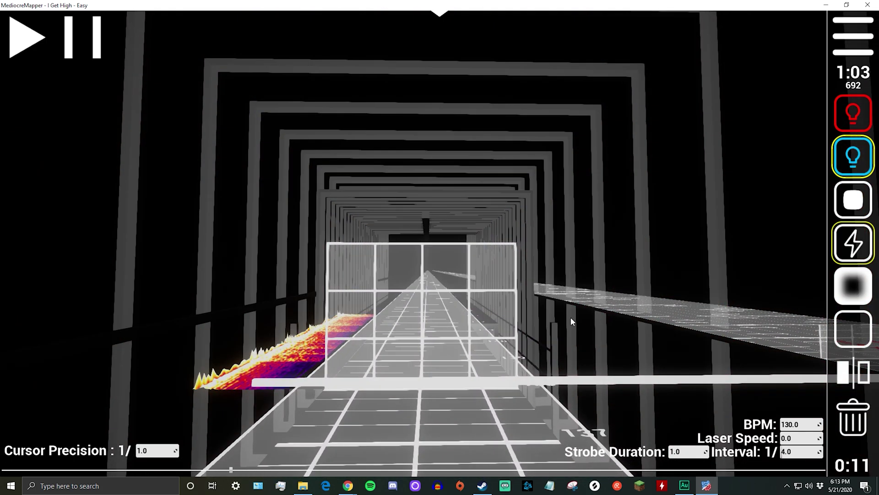
Step: Place an event in the Rings Rotation lane at 1:03
right_click_drag(570, 317, 386, 59)
left_click_drag(318, 154, 372, 219)
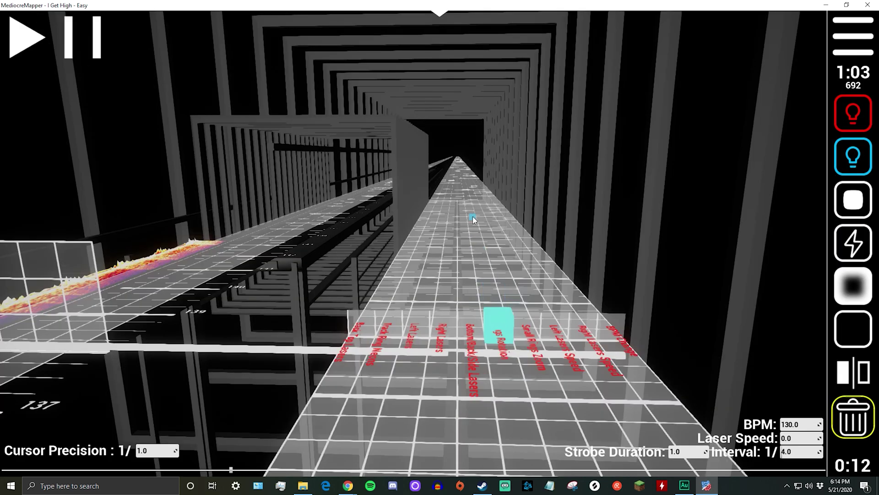
Step: Go back one beat before the Rings Rotation event and play through it to preview the ring movement
right_click_drag(472, 217, 493, 227)
scroll(498, 240, "down", 1)
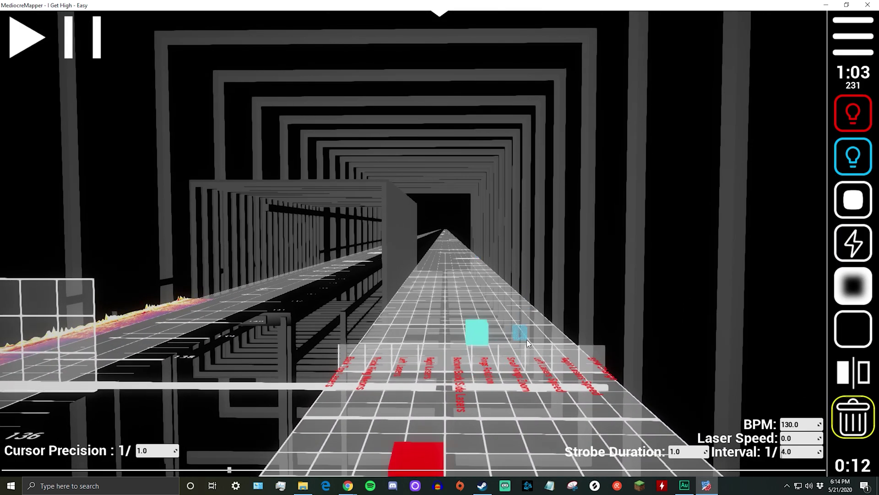
key("space")
scroll(423, 286, "up", 1)
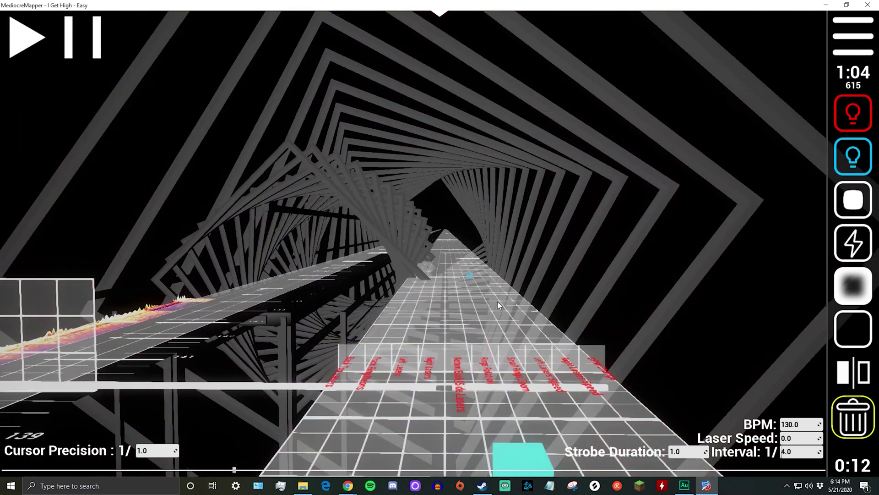
Step: Replace the Rings Rotation event at 1:03 with a Small Rings Zoom event and play through it from one beat earlier
scroll(511, 380, "down", 2)
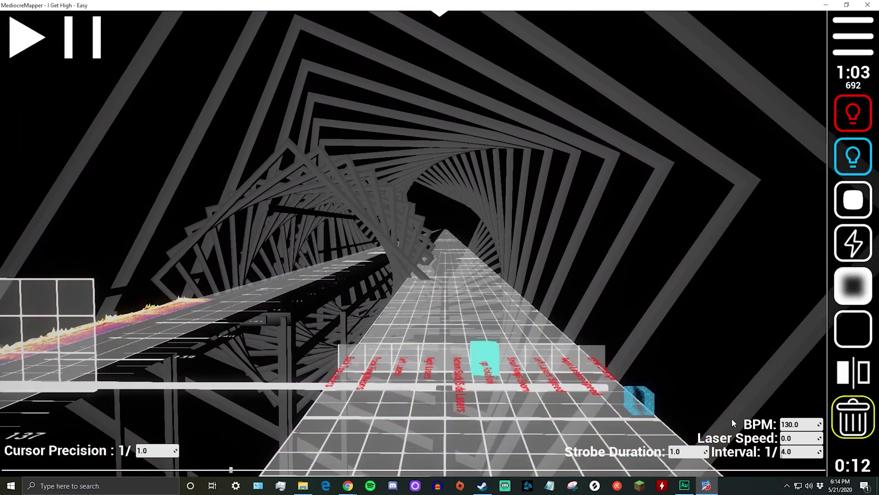
scroll(553, 275, "down", 1)
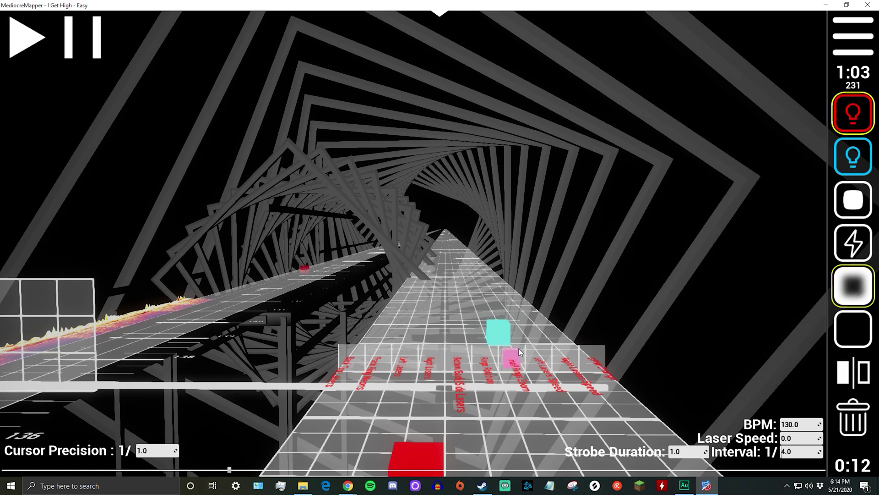
key("space")
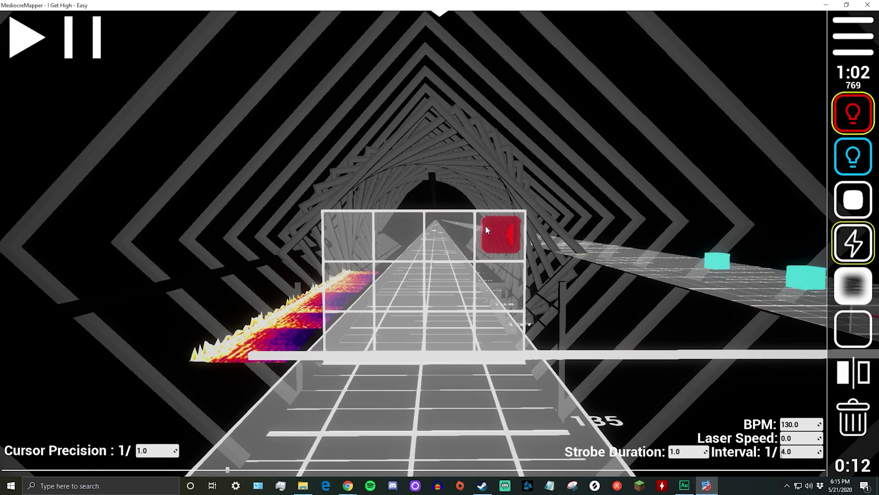
Step: Play the section from 1:02 to preview the small rings zoom
right_click_drag(485, 226, 488, 228)
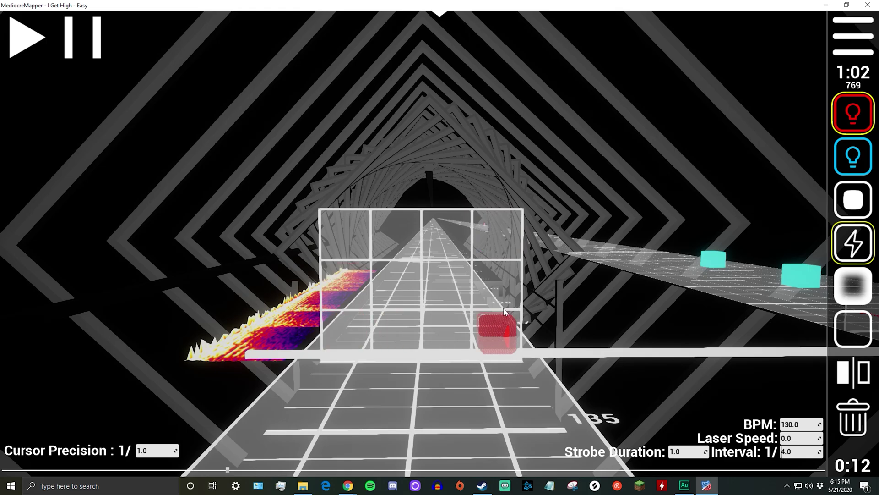
key("space")
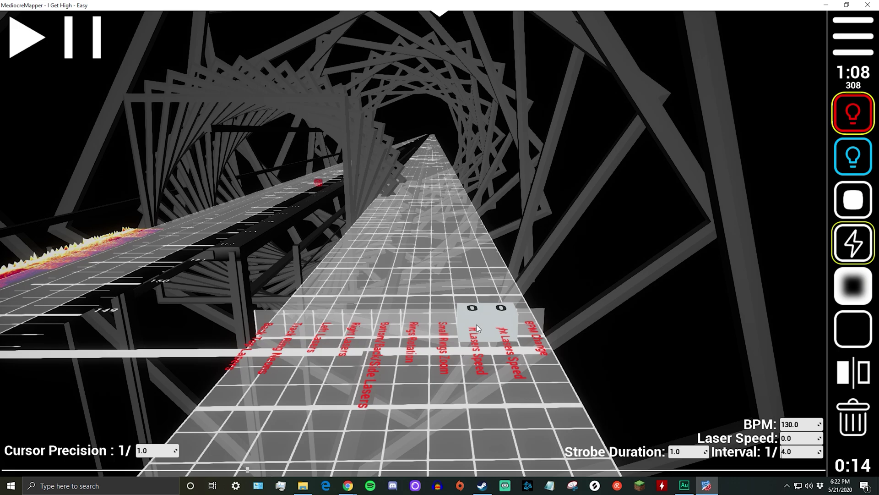
Step: Set the laser speed to 20 and replace the zero-speed events in the Left and Right Lasers Speed lanes at 1:08 with it
left_click(529, 321)
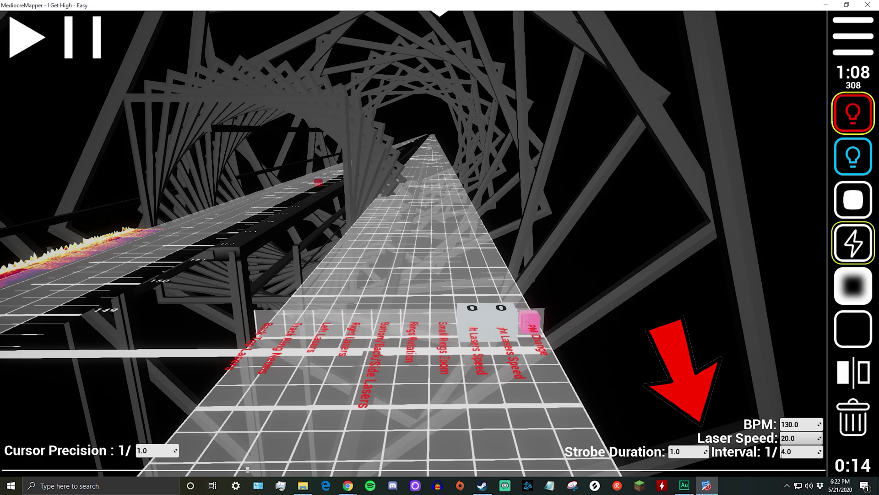
left_click(796, 437)
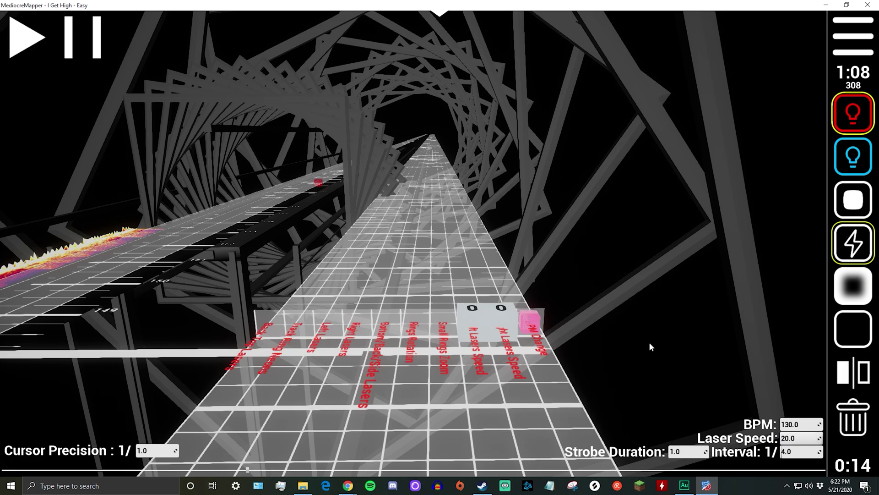
left_click(848, 424)
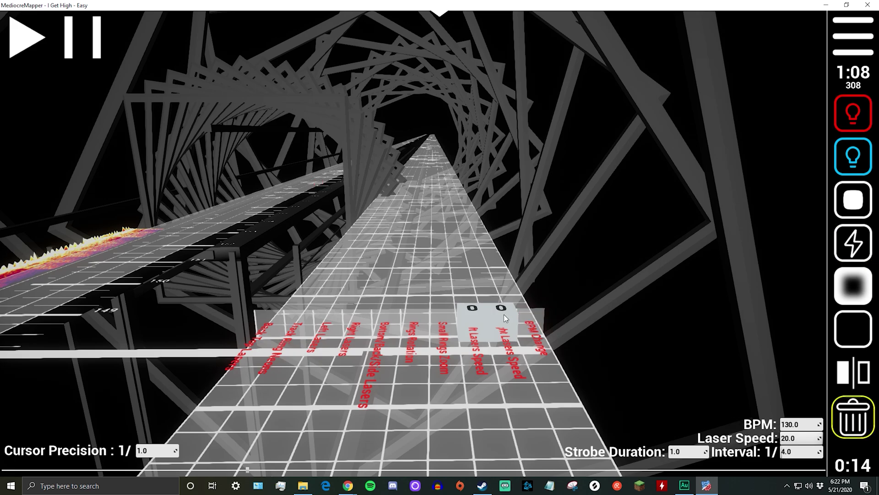
left_click(477, 309)
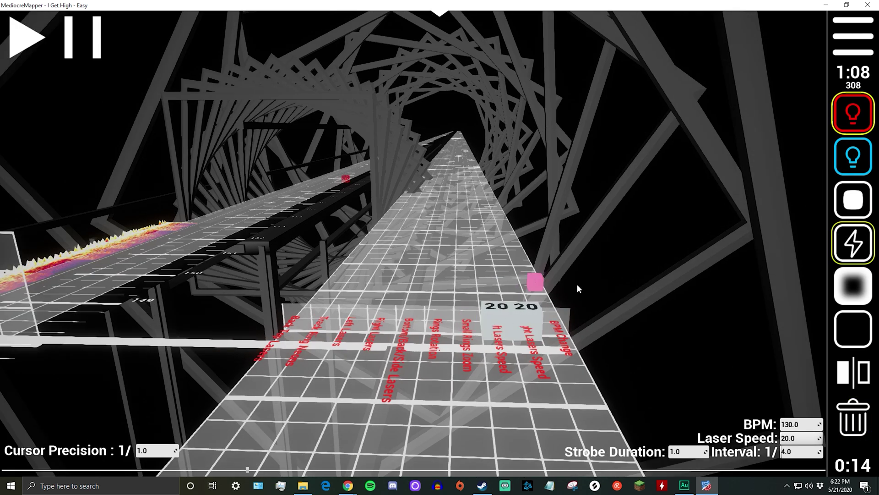
Step: Go back to shortly before the laser speed events and play through them to preview the laser movement
scroll(583, 282, "down", 2)
right_click_drag(583, 282, 537, 73)
key("space")
key("space")
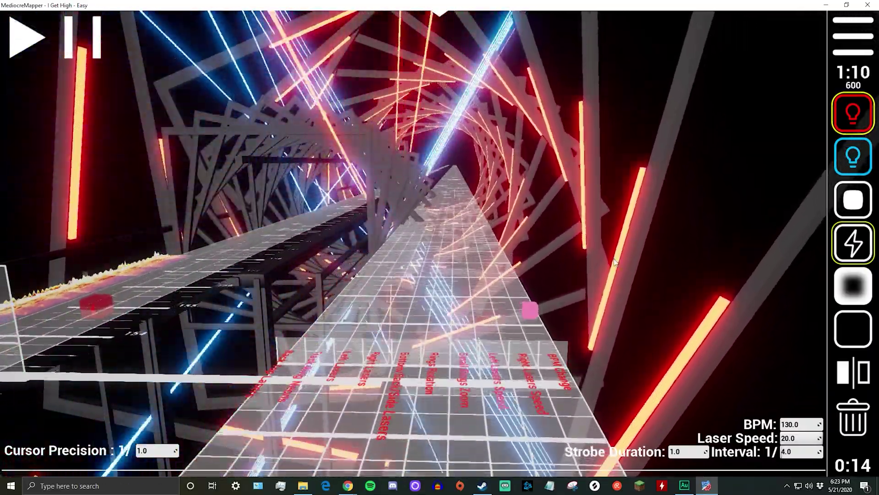
key("space")
Step: Examine the BPM Change lane at 1:09 up close
right_click_drag(557, 297, 613, 288)
key("w")
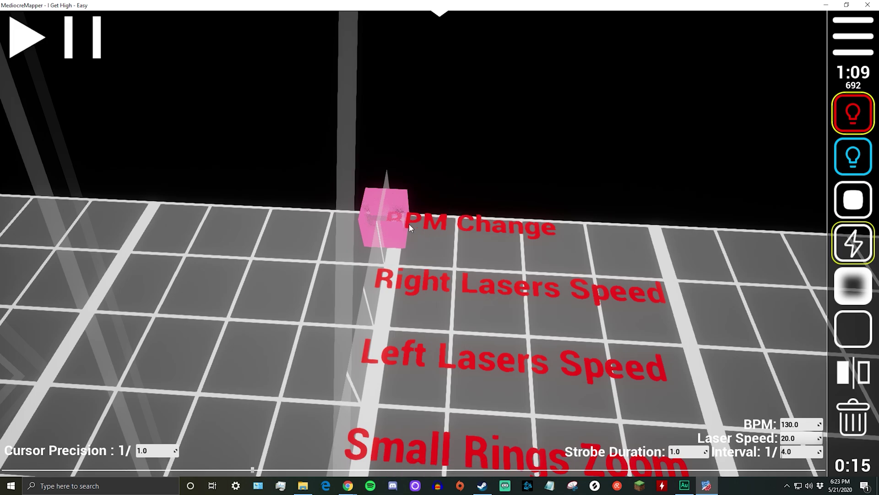
right_click_drag(406, 222, 311, 229)
key("s")
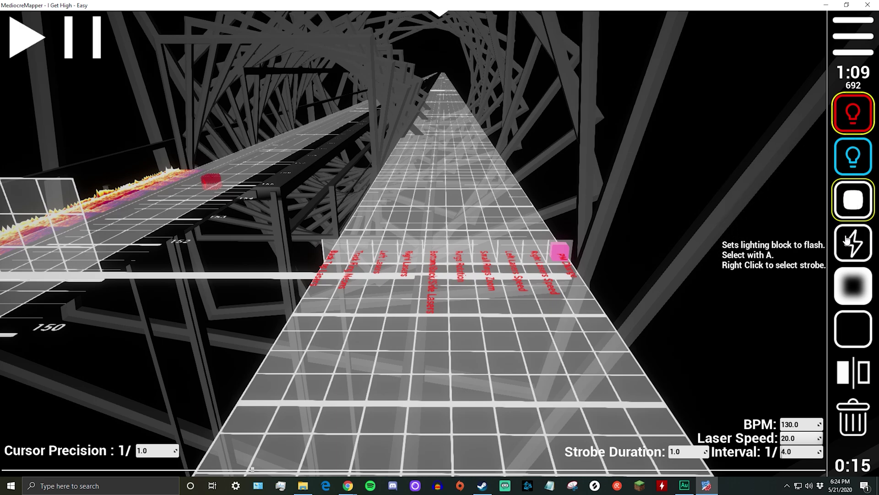
Step: Place a row of Off events across the five lighting lanes at 1:09 and play through it from shortly before
left_click(854, 329)
left_click_drag(357, 255, 437, 251)
scroll(454, 242, "down", 2)
right_click_drag(453, 238, 439, 163)
key("space")
key("space")
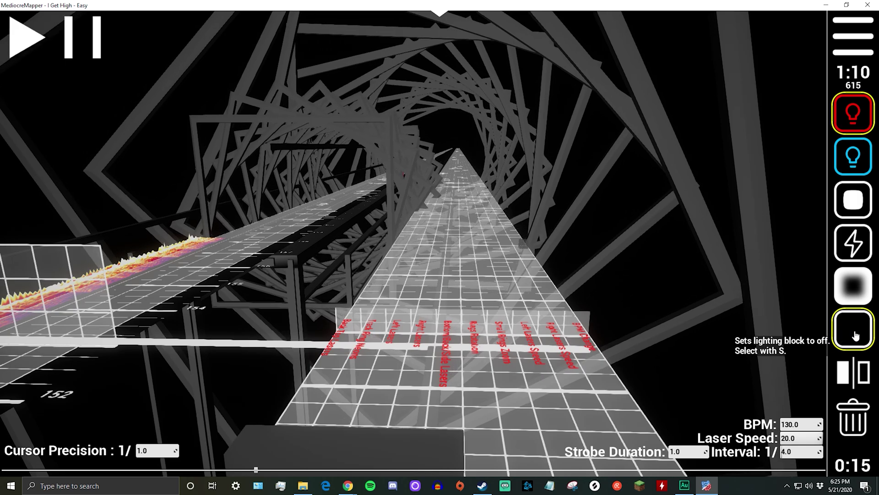
Step: Place a row of red On events across the five lighting lanes at 1:10, followed by a row of Off events one beat after
left_click(844, 192)
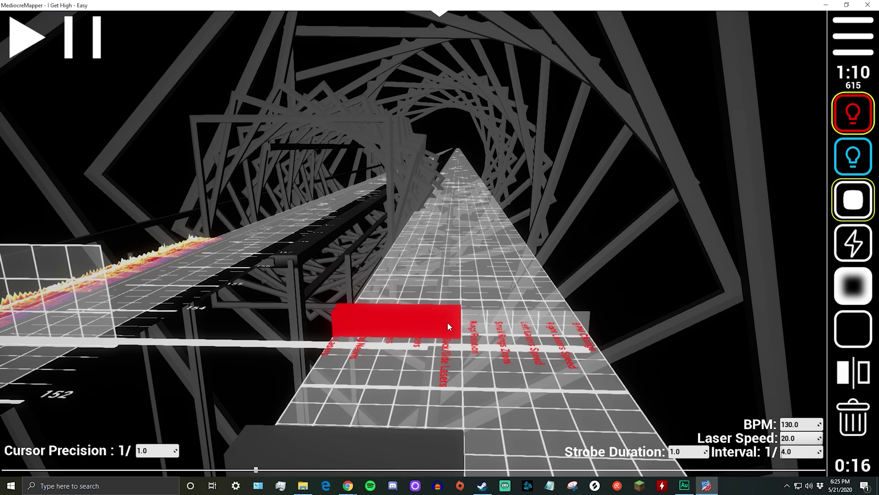
scroll(445, 323, "down", 1)
key("6")
scroll(399, 310, "up", 2)
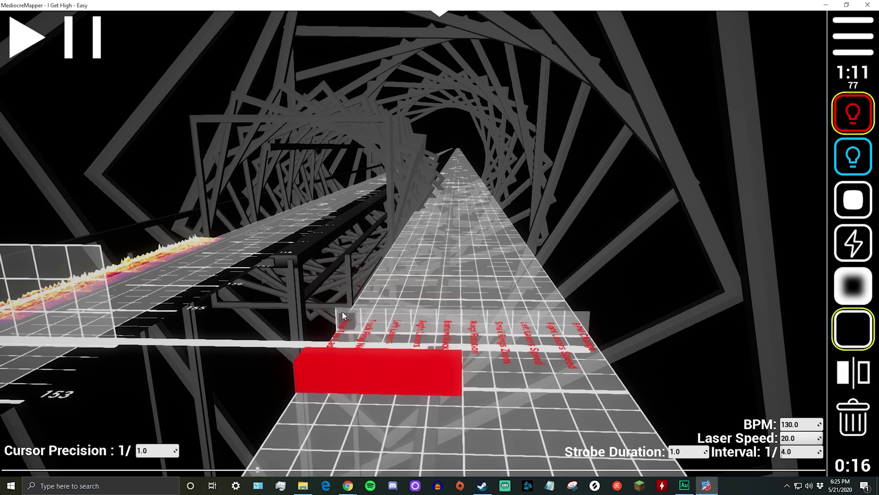
scroll(442, 318, "down", 4)
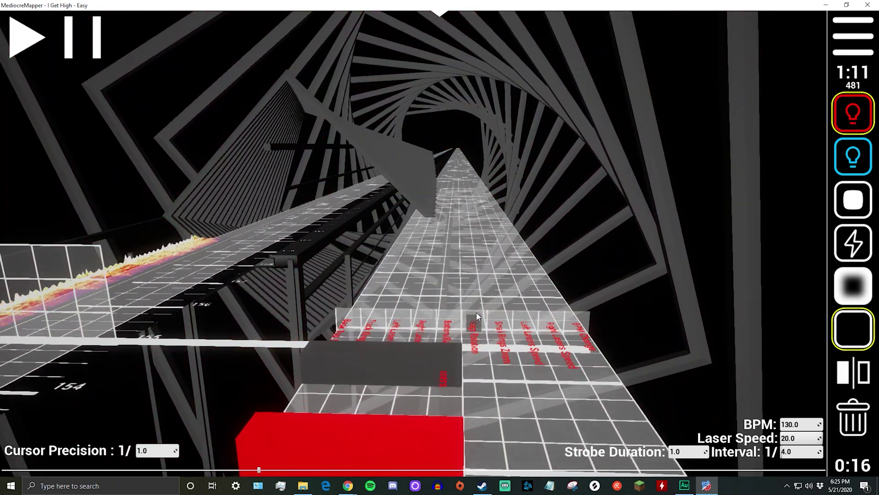
scroll(336, 320, "down", 1)
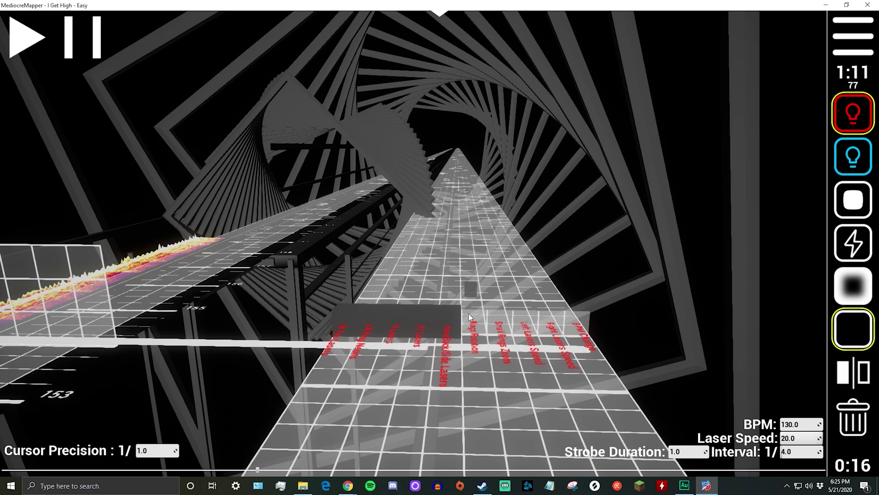
Step: Place a row of red Flash events across the five lighting lanes at 1:12 and play through it
scroll(449, 330, "up", 2)
left_click(850, 200)
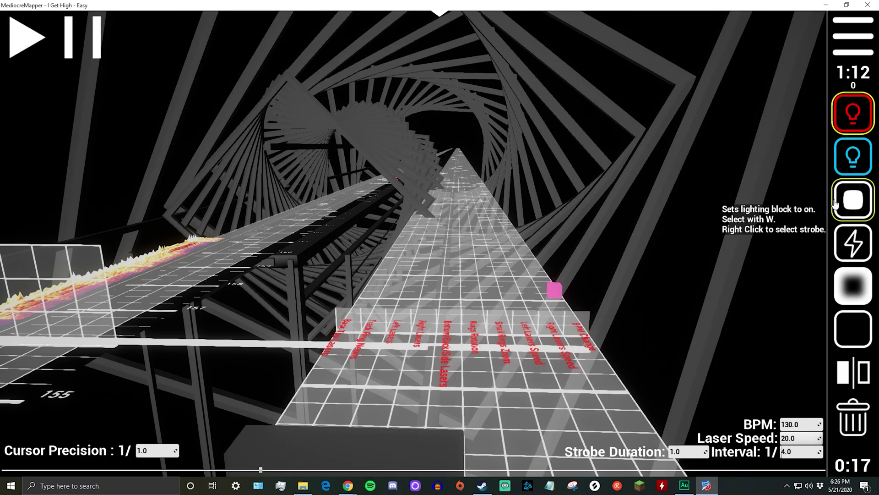
left_click(843, 249)
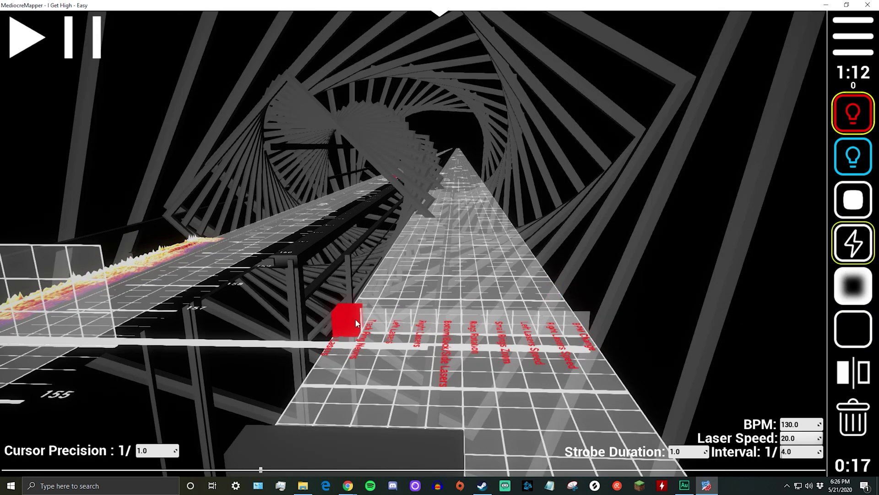
key("space")
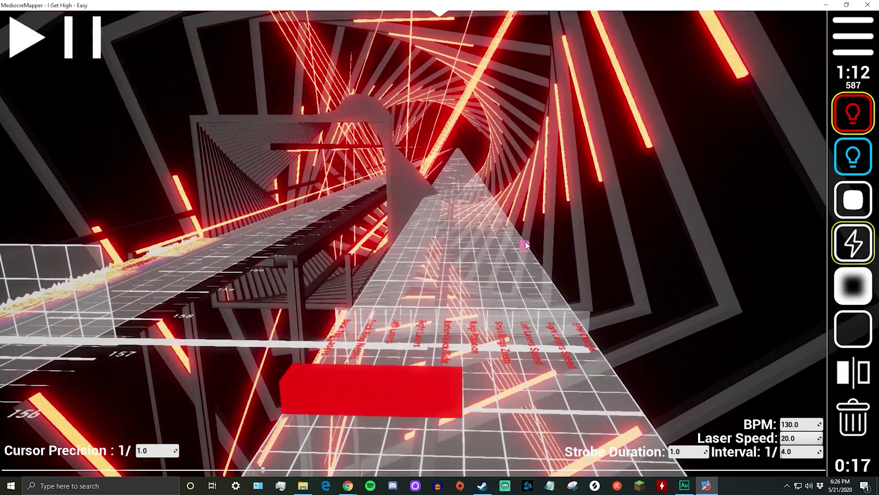
key("space")
Step: Delete the red Flash row at 1:12 and place a row of red Flash strobe events one beat earlier across the five lighting lanes
right_click(847, 250)
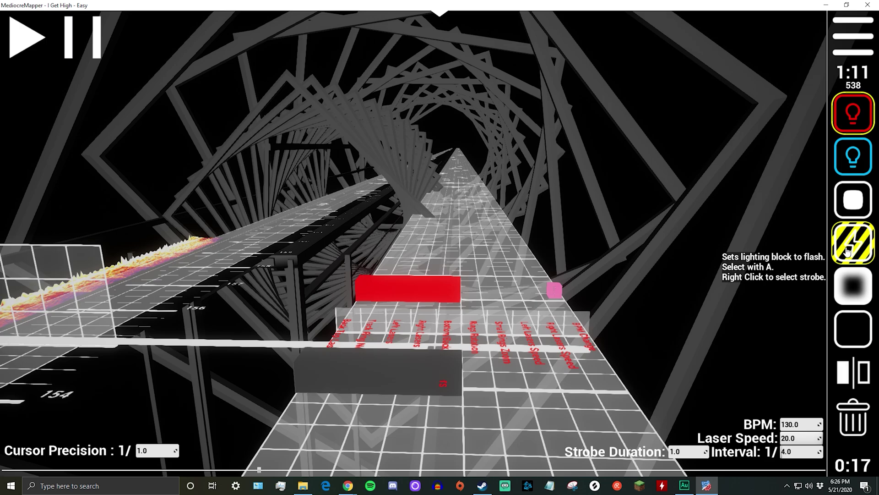
key("5")
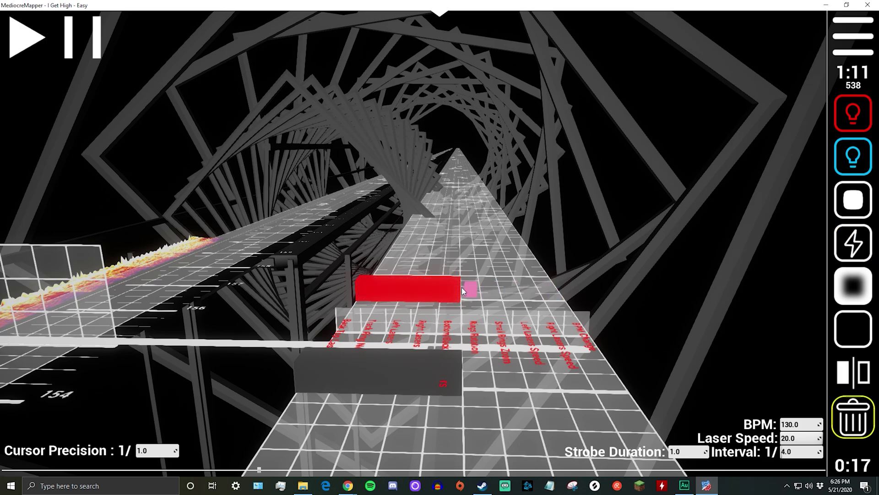
left_click_drag(471, 290, 374, 287)
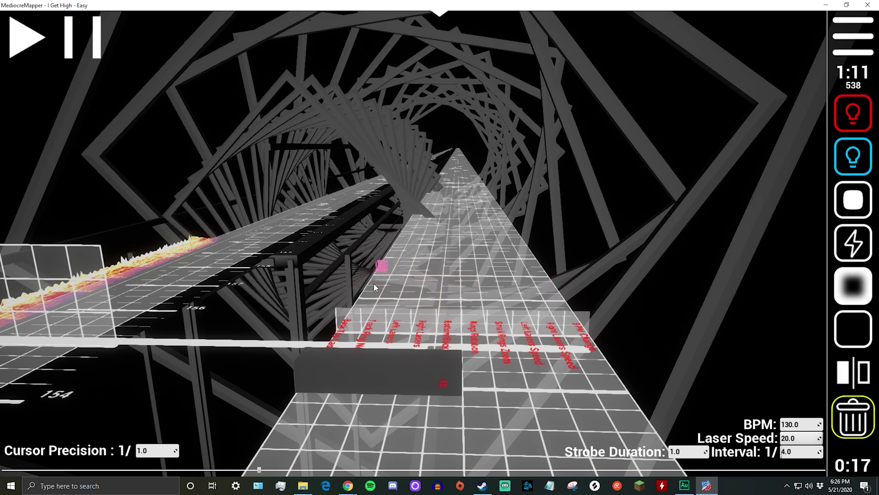
left_click(852, 243)
right_click(852, 243)
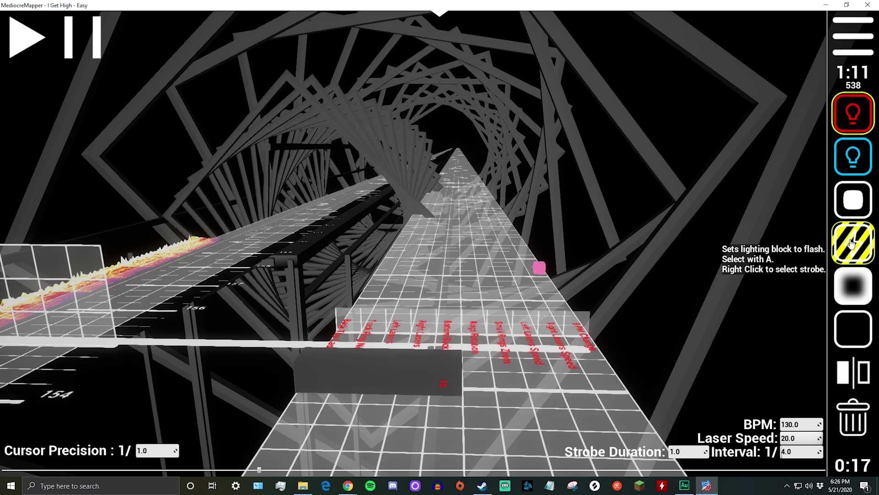
left_click_drag(458, 322, 403, 326)
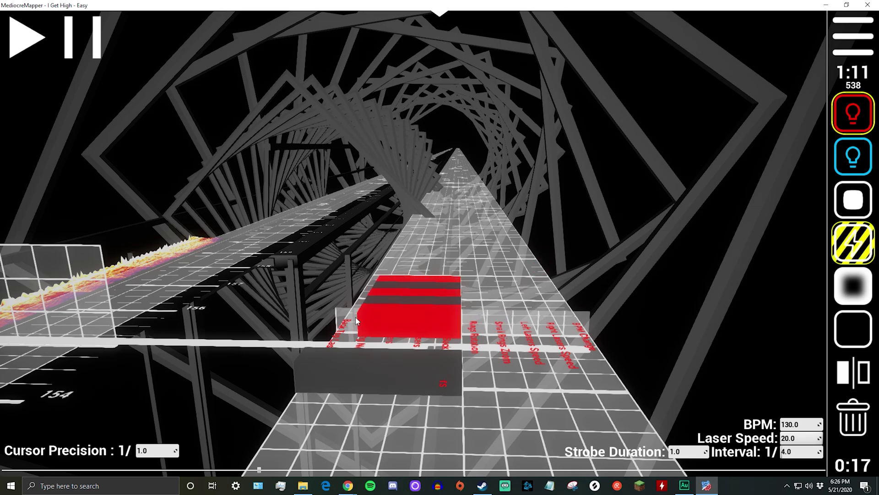
Step: Go back two beats before the red strobe row and play through it to preview the strobe effect
scroll(405, 277, "up", 2)
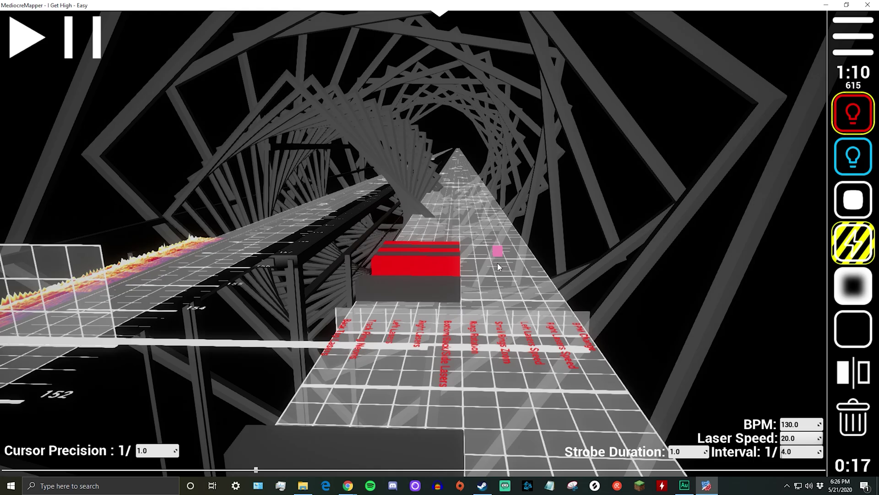
key("space")
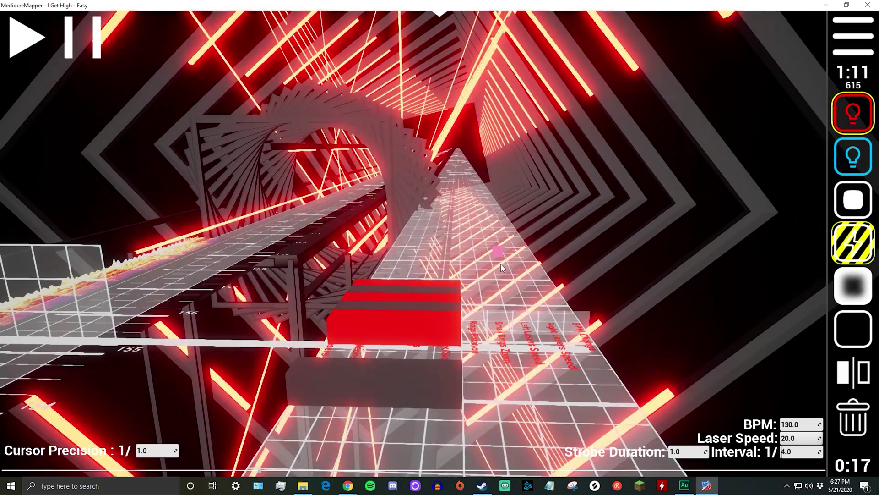
key("space")
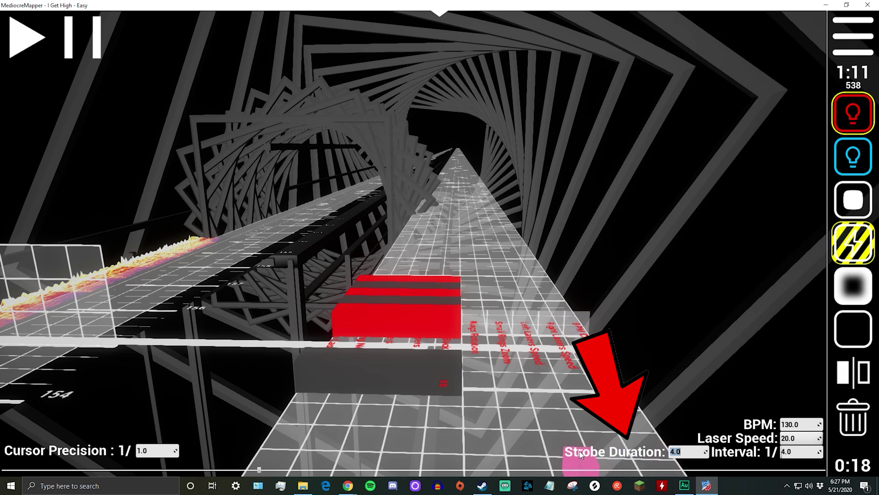
Step: Set the strobe duration to 4 and the strobe interval to 1/8
left_click(790, 450)
type("8")
key("Return")
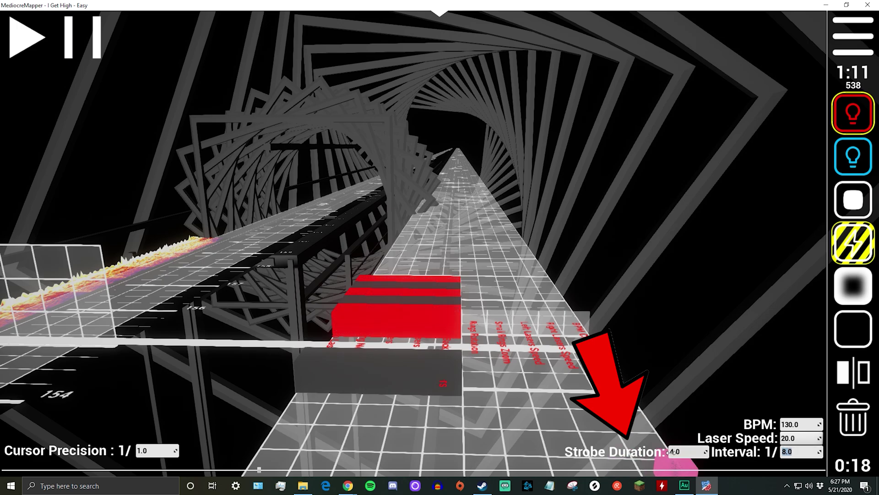
Step: Replace the red strobe row at 1:11 with blue Flash strobe events across the five lighting lanes and play through them from one beat earlier
left_click(854, 420)
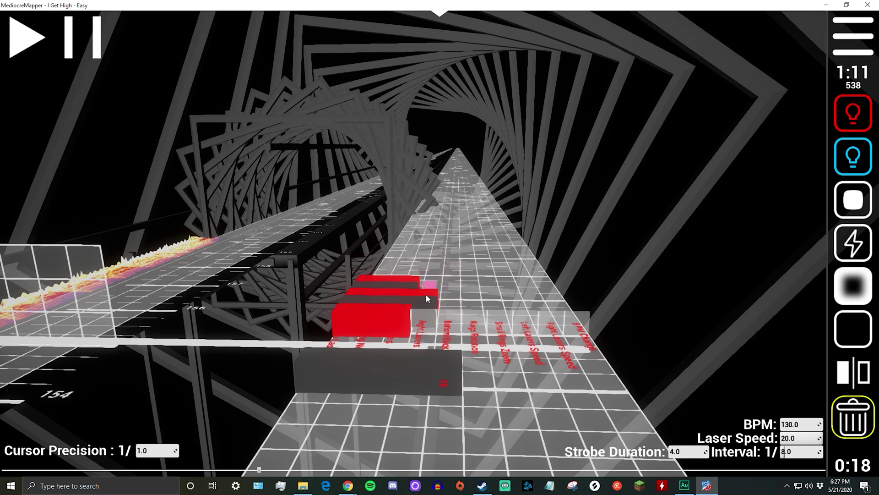
left_click(400, 301)
left_click(853, 154)
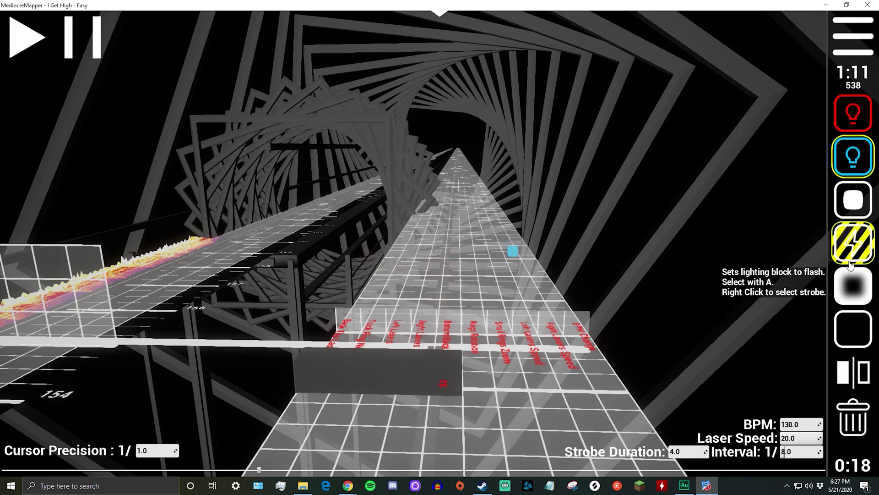
left_click(359, 320)
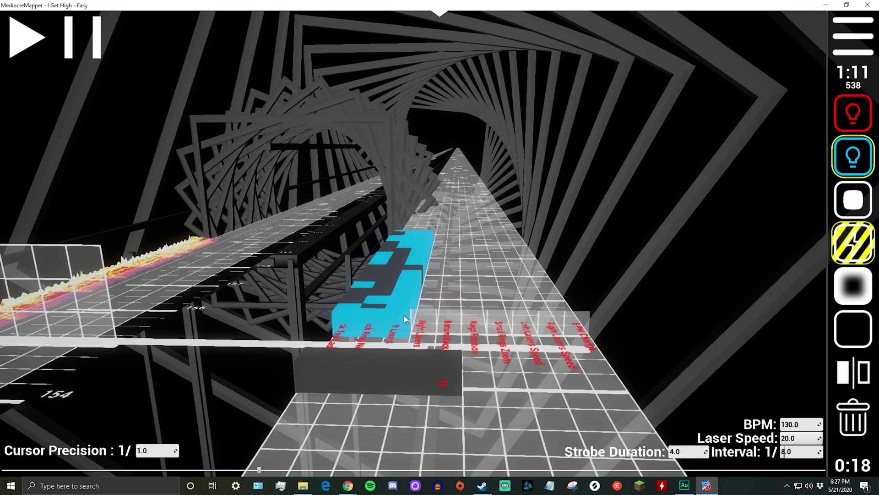
scroll(422, 246, "down", 1)
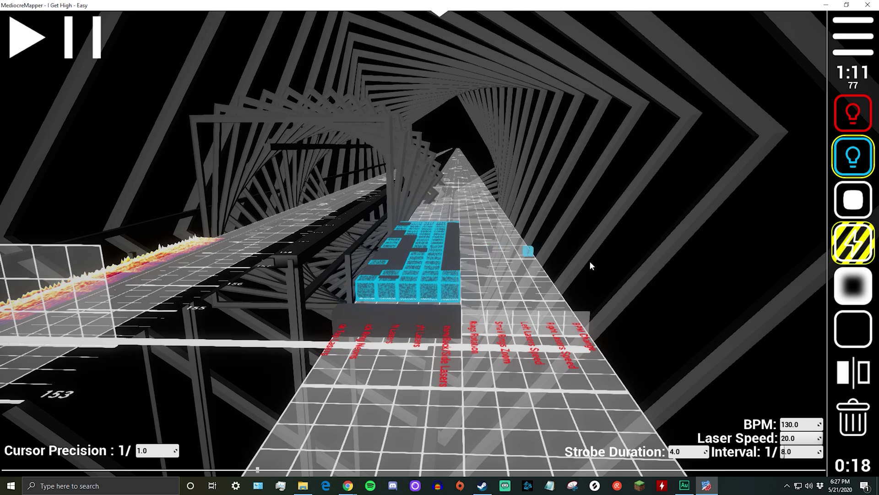
key("space")
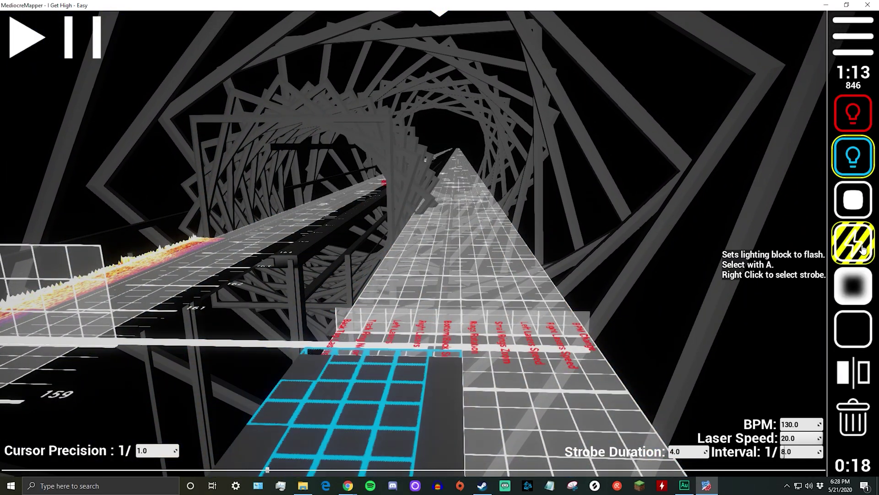
Step: Place a row of Off events across the five lighting lanes two beats ahead, at 1:14
left_click(861, 282)
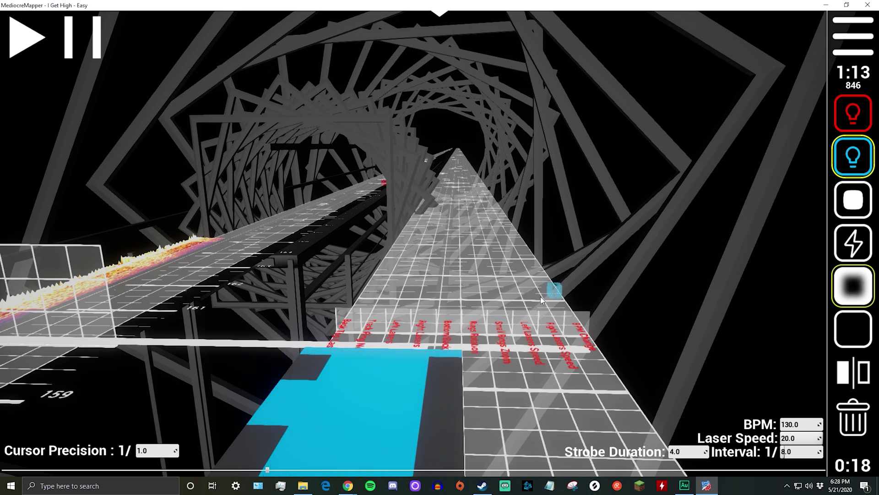
left_click(846, 335)
scroll(485, 339, "up", 2)
left_click(350, 322)
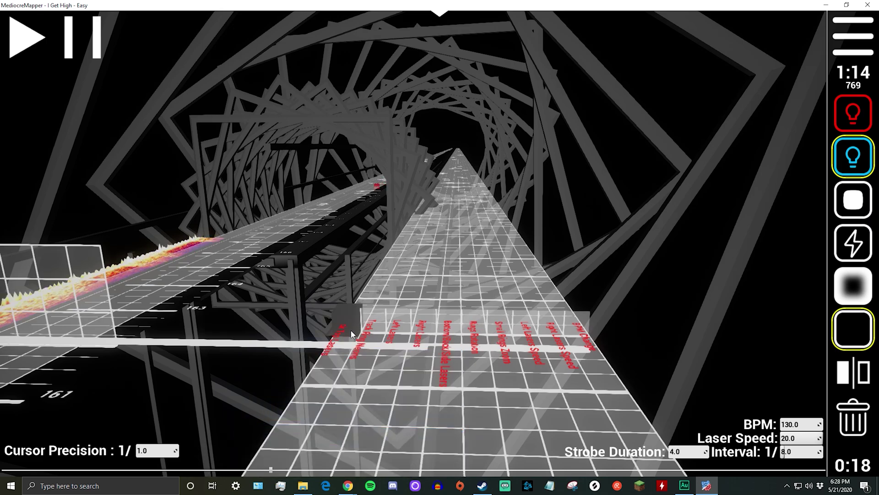
left_click(377, 320)
left_click(402, 320)
Step: Place blue Fade events across the five lighting lanes at 1:15, recolour the Right Lasers and Bottom/Back/Side Lasers ones red, and return two beats
scroll(402, 319, "up", 1)
left_click(854, 287)
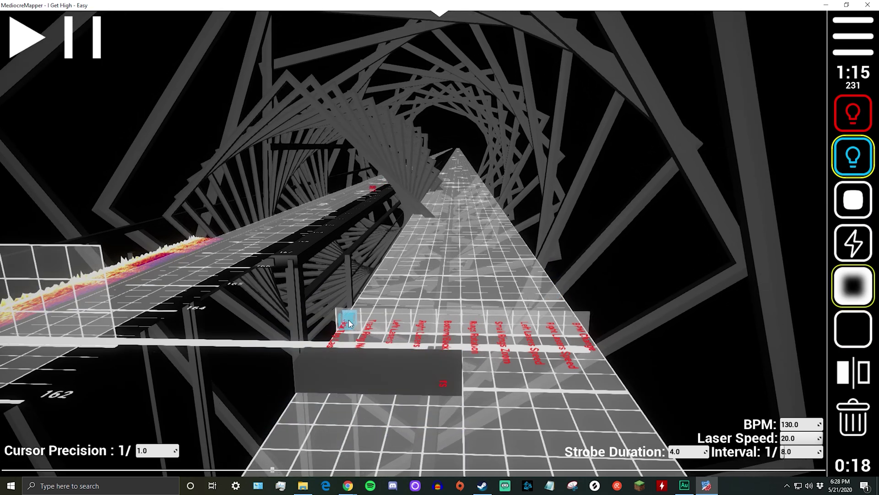
left_click(400, 321)
left_click(423, 321)
left_click(447, 321)
middle_click(422, 319)
middle_click(445, 316)
scroll(518, 319, "down", 2)
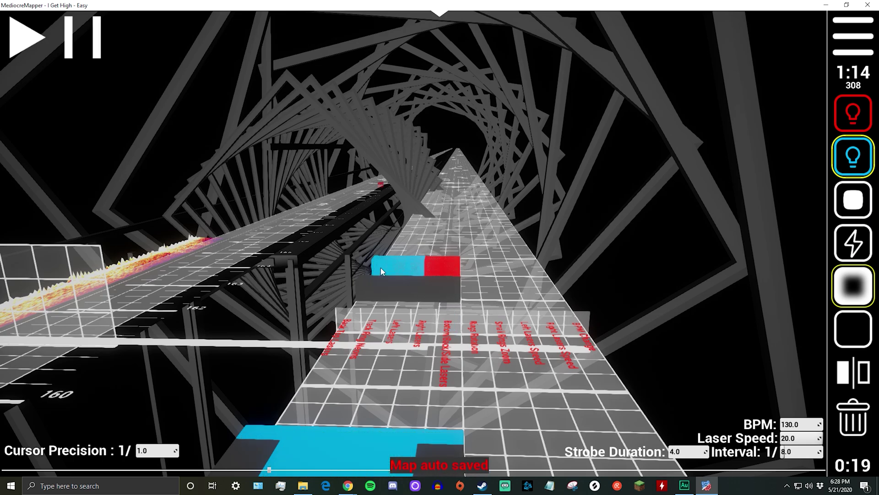
Step: Play back the lighting through the blue and red Fade events at 1:15
scroll(576, 266, "up", 1)
key("space")
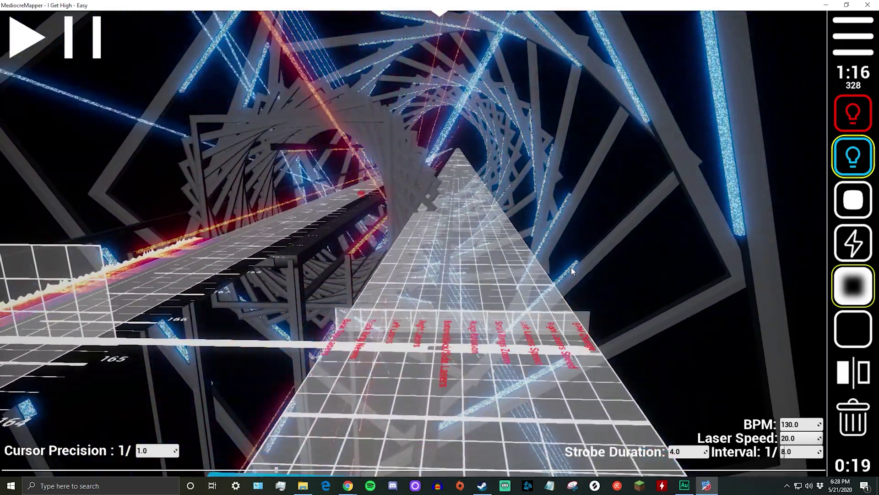
key("space")
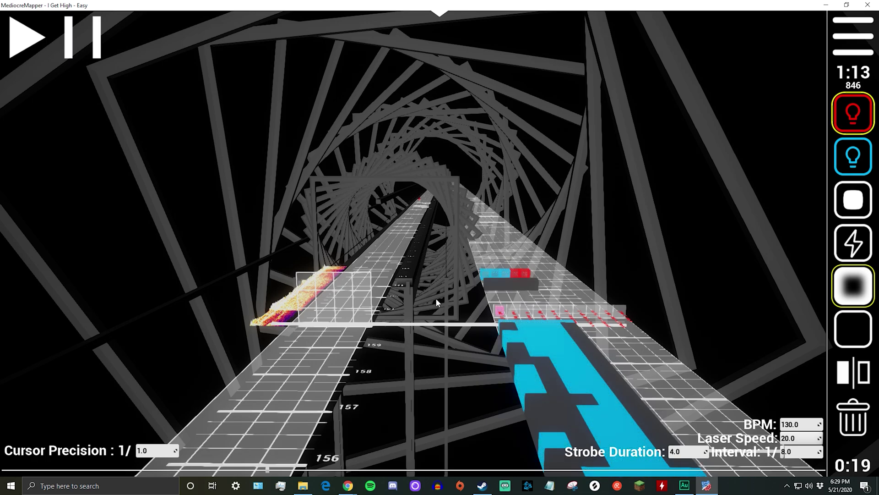
Step: Place nine red notes on the grid at 1:13: four in the upper row, three in the middle row and two in the lower row
left_click(304, 298)
left_click(325, 298)
left_click(342, 298)
left_click(341, 279)
left_click(323, 280)
left_click(304, 279)
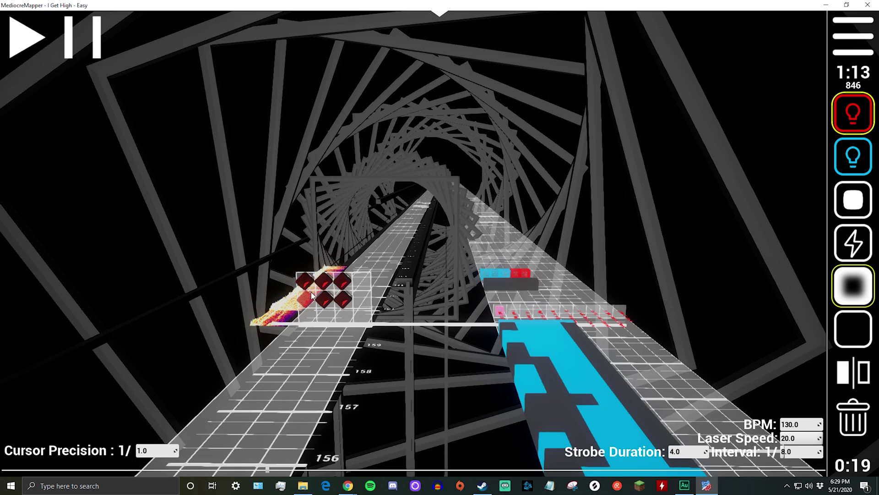
left_click(324, 316)
left_click(344, 316)
left_click(361, 280)
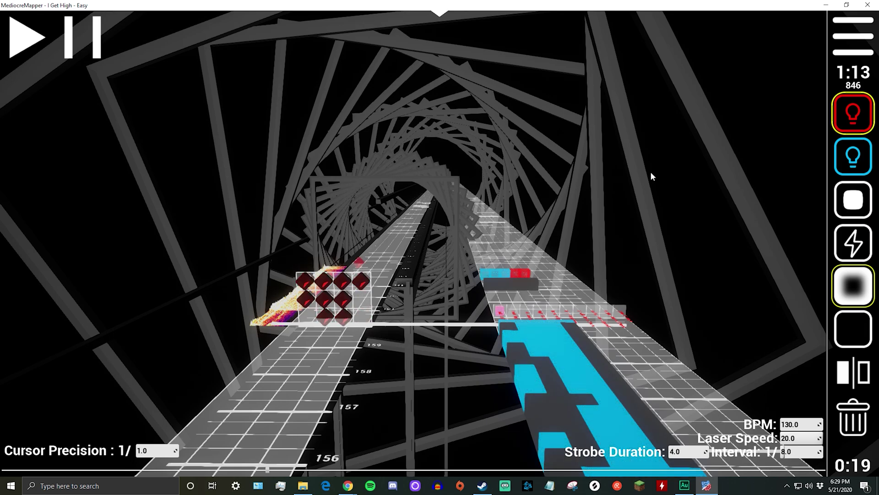
Step: Save the Easy map and return to the song infos page
left_click(841, 35)
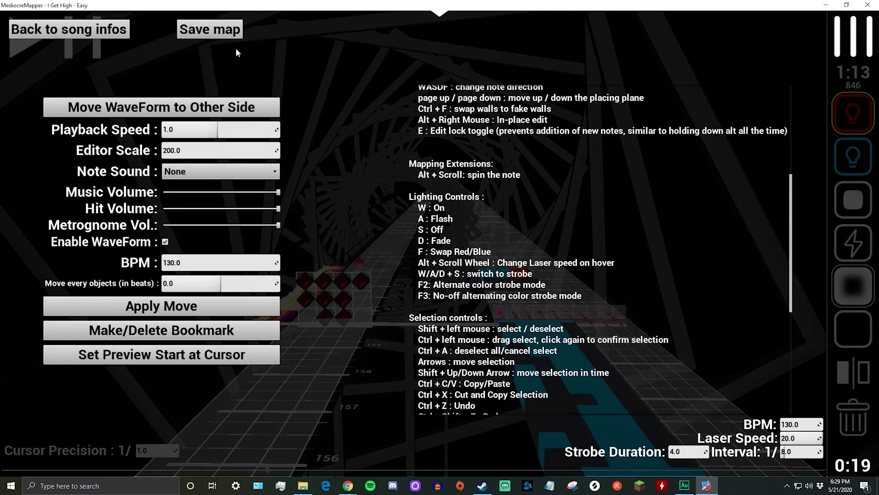
left_click(212, 33)
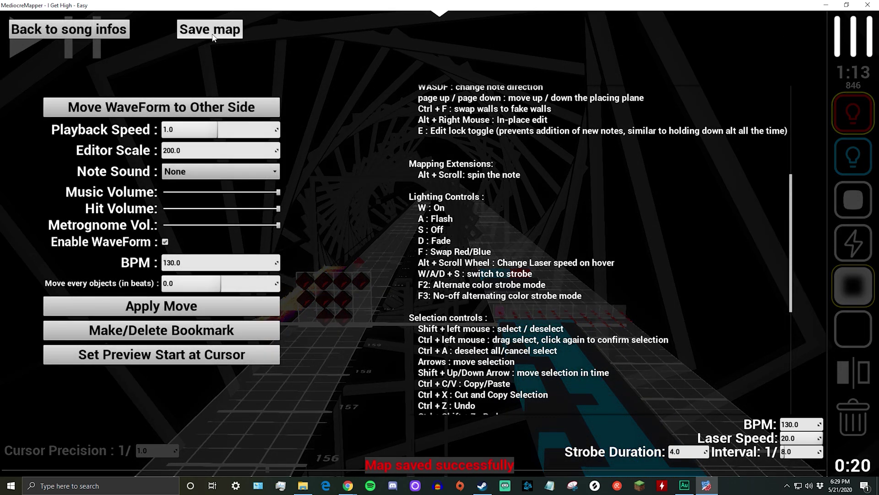
left_click(45, 29)
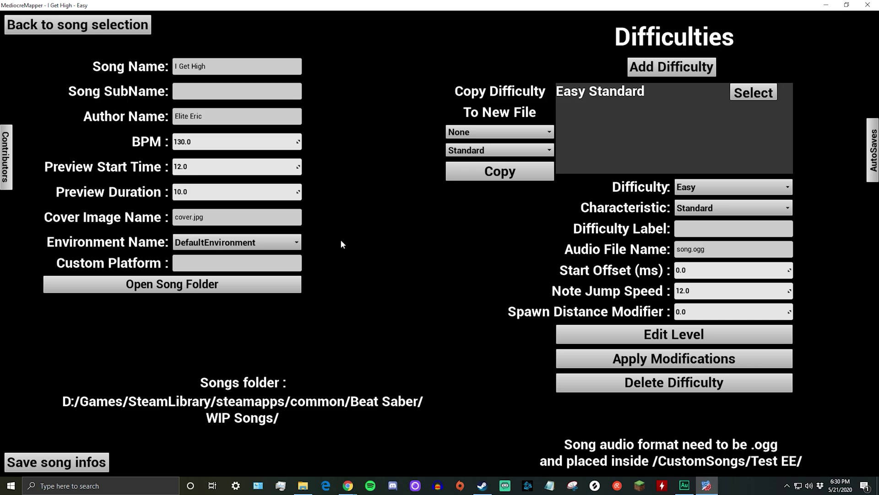
Step: Switch to File Explorer and look through the cover, song, info and Easy files in the Test EE folder
left_click(302, 485)
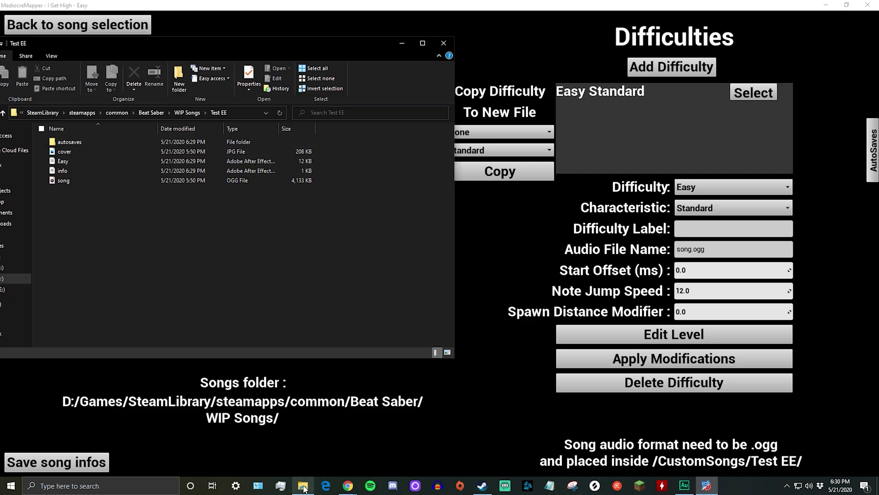
left_click_drag(164, 44, 199, 47)
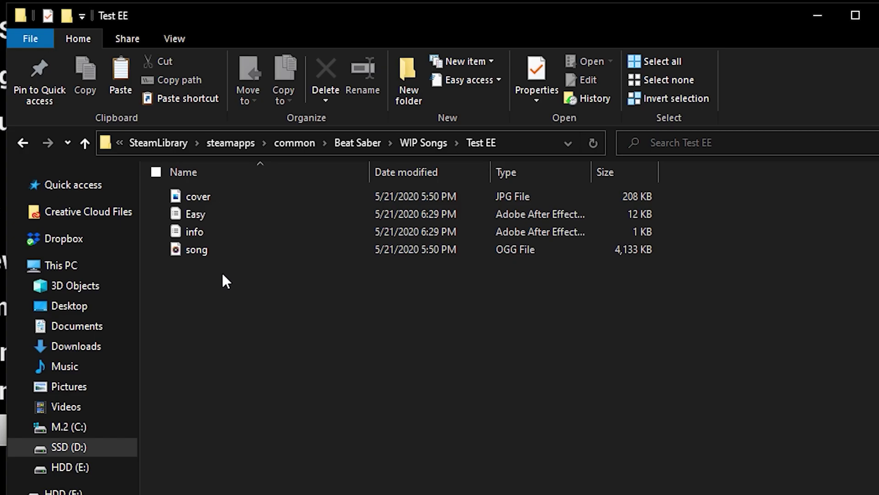
left_click(108, 151)
left_click(104, 179)
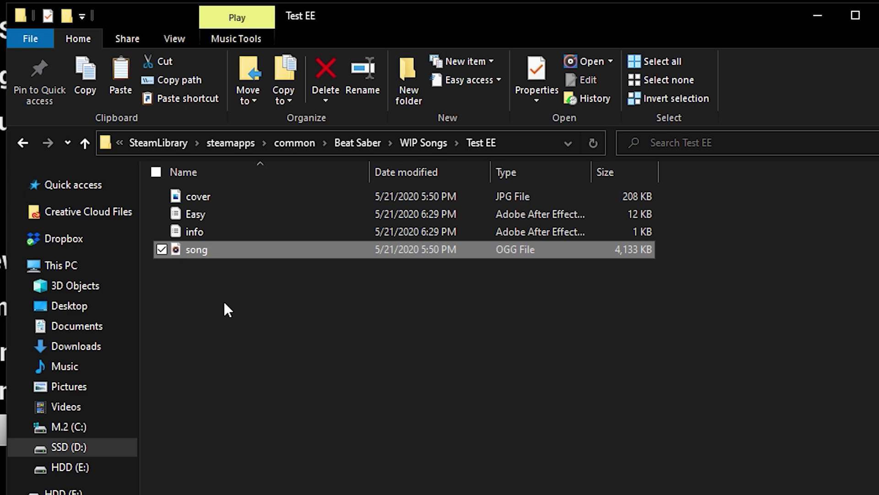
left_click(204, 231)
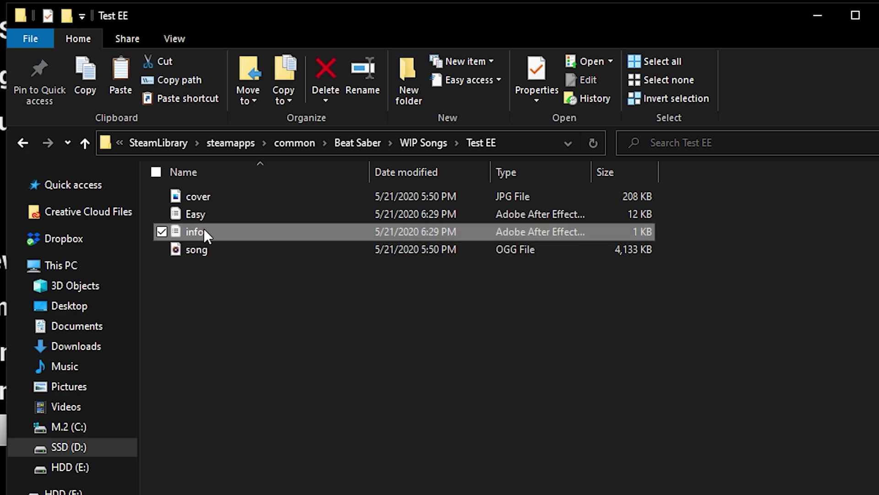
left_click(210, 215)
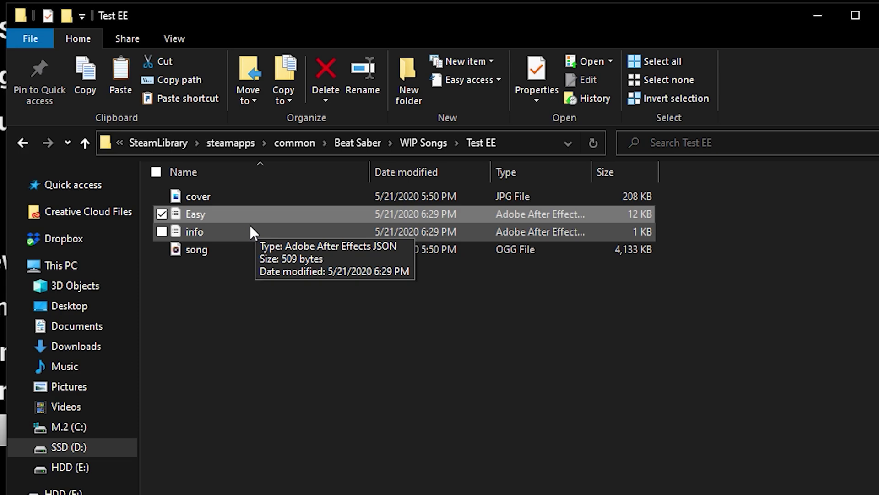
Step: Copy the Test EE folder from WIP Songs into the main Beat Saber folder
key("alt+Up")
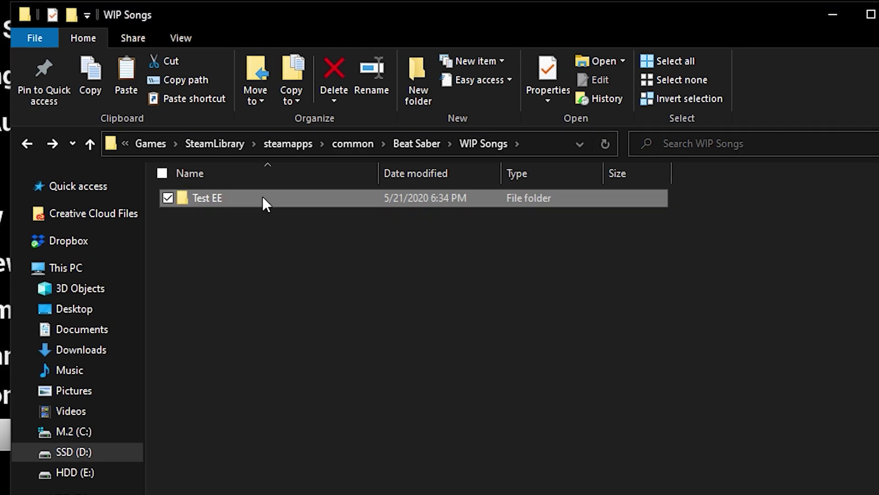
right_click(265, 202)
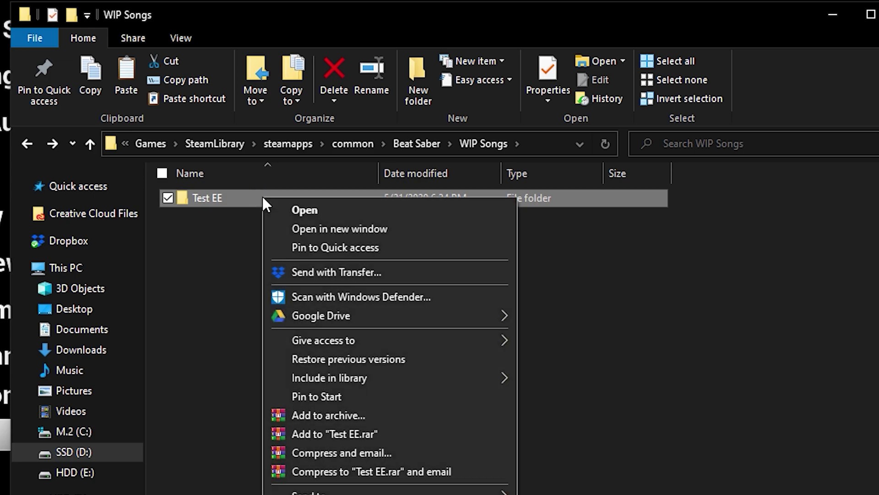
key("Escape")
left_click(412, 144)
left_click(749, 243)
key("ctrl+v")
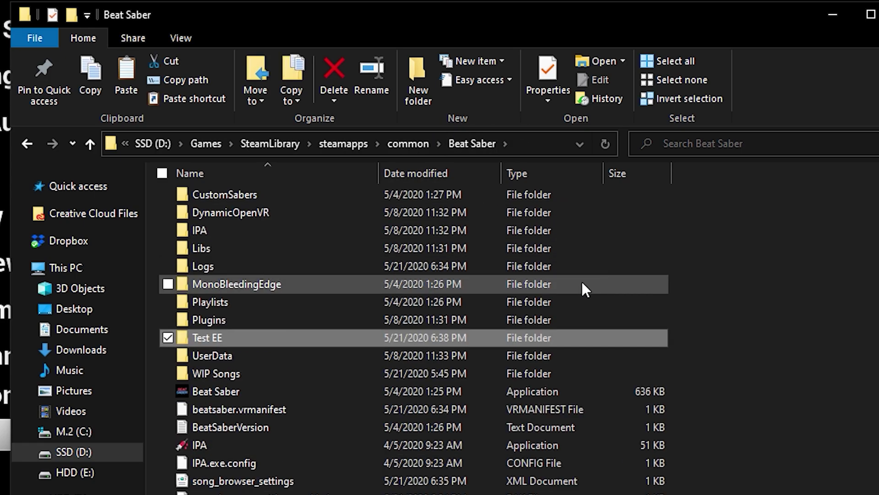
left_click(675, 334)
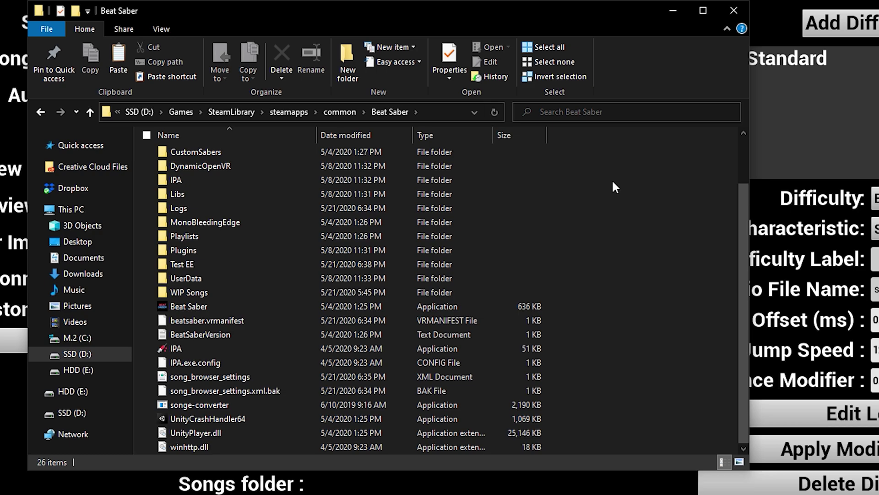
Step: Convert the copied Test EE folder with songe-converter
left_click(174, 405)
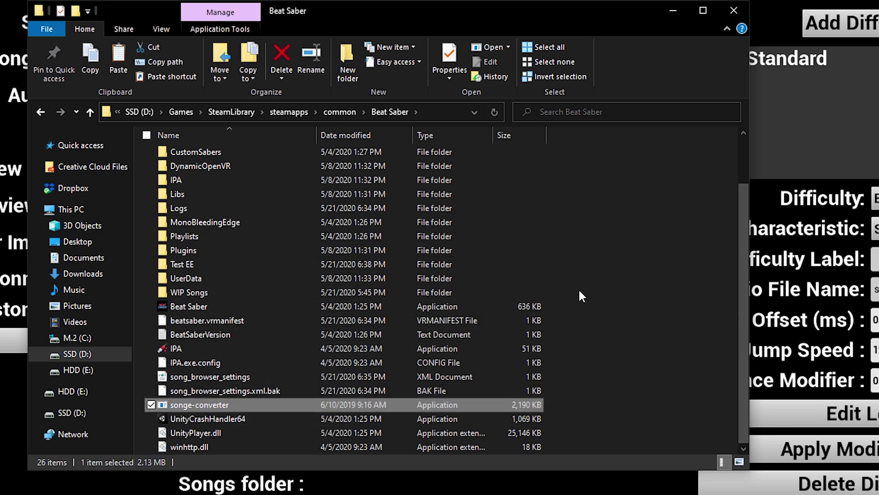
left_click(183, 265)
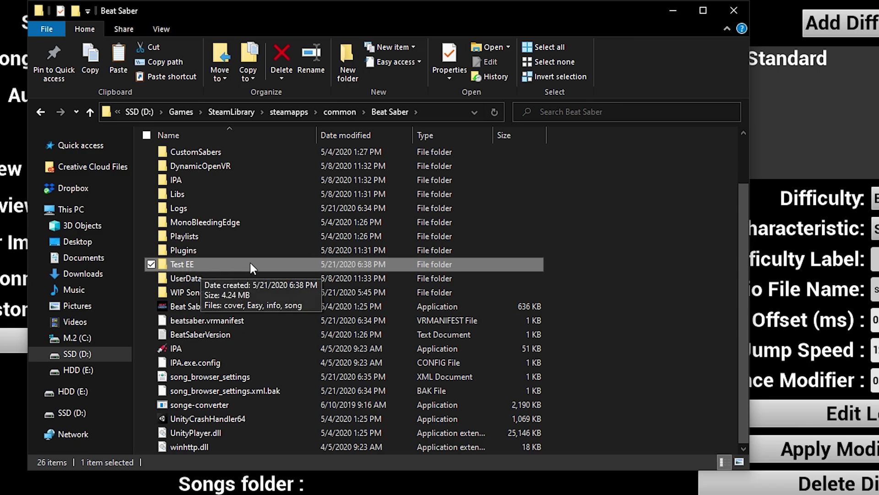
left_click_drag(248, 265, 193, 405)
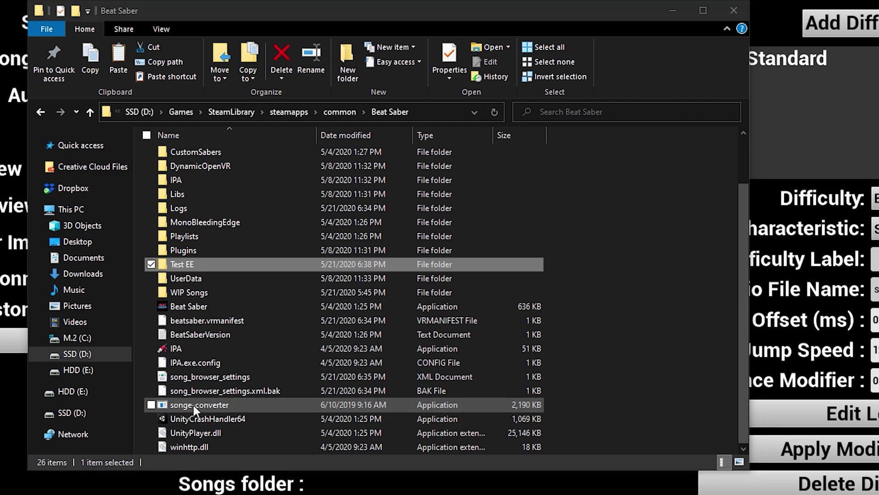
Step: Open the converted Test EE folder and check its Easy.dat and info.dat files
double_click(185, 264)
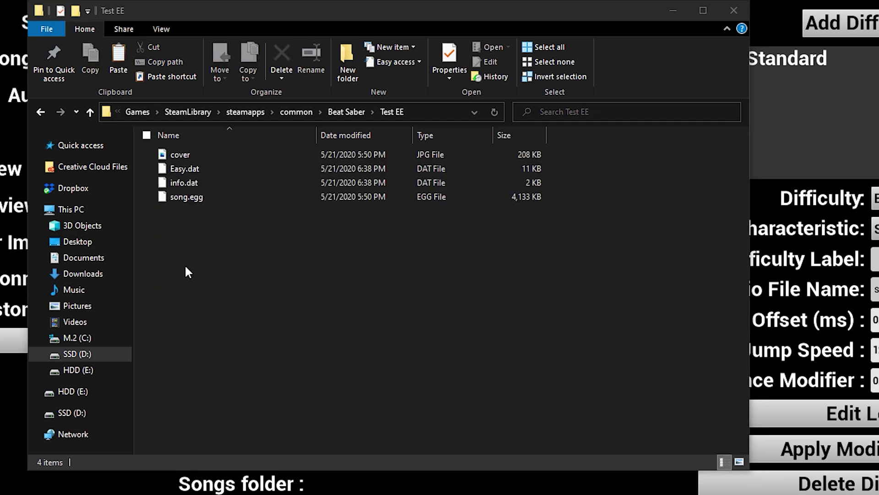
left_click(188, 185)
left_click(194, 169)
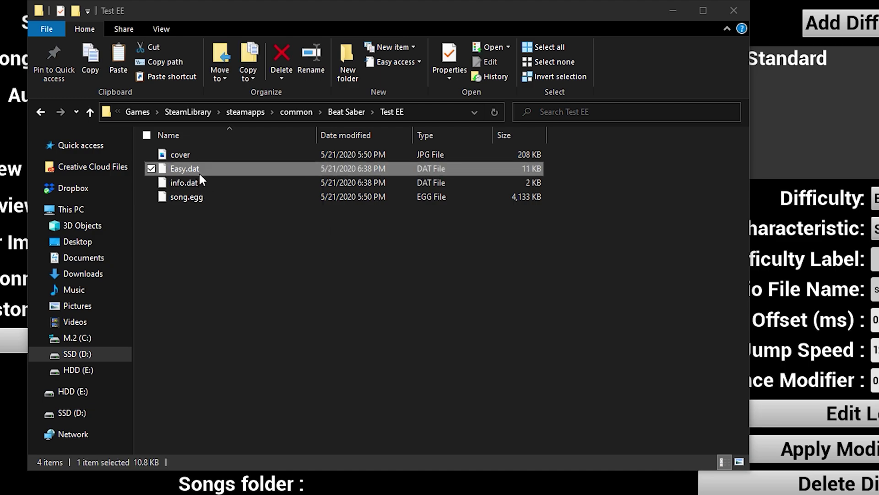
left_click(260, 223)
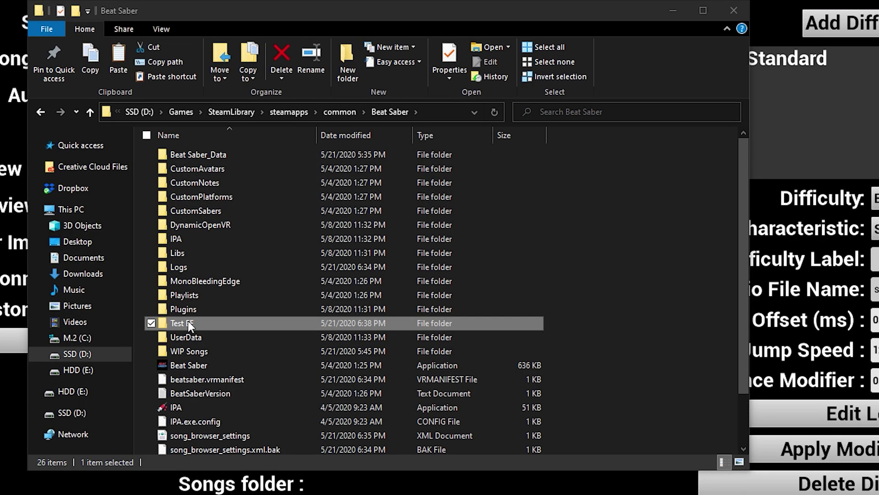
Step: Move the converted Test EE folder from the Beat Saber folder into Beat Saber_Data\CustomWIPLevels
right_click(206, 323)
left_click(255, 216)
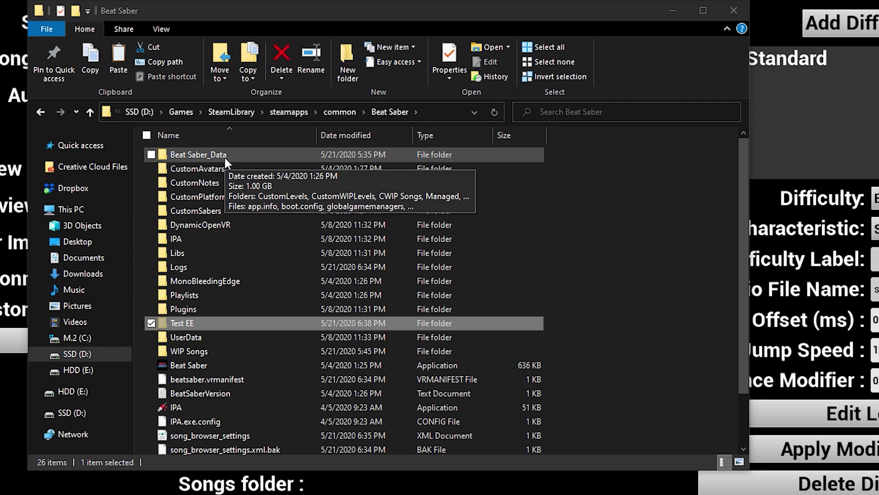
double_click(224, 156)
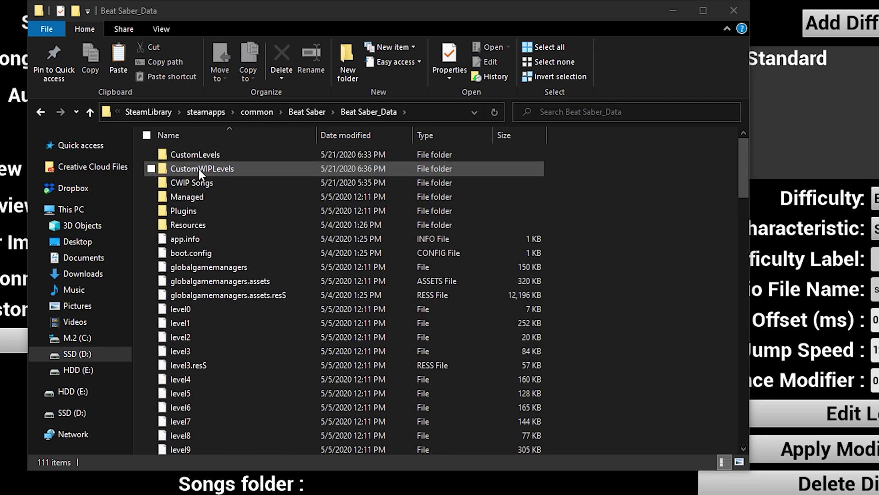
double_click(198, 169)
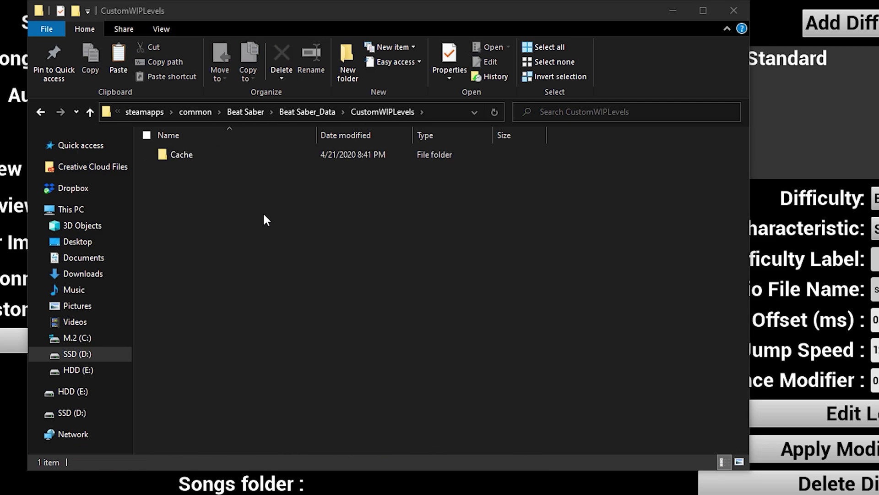
key("ctrl+v")
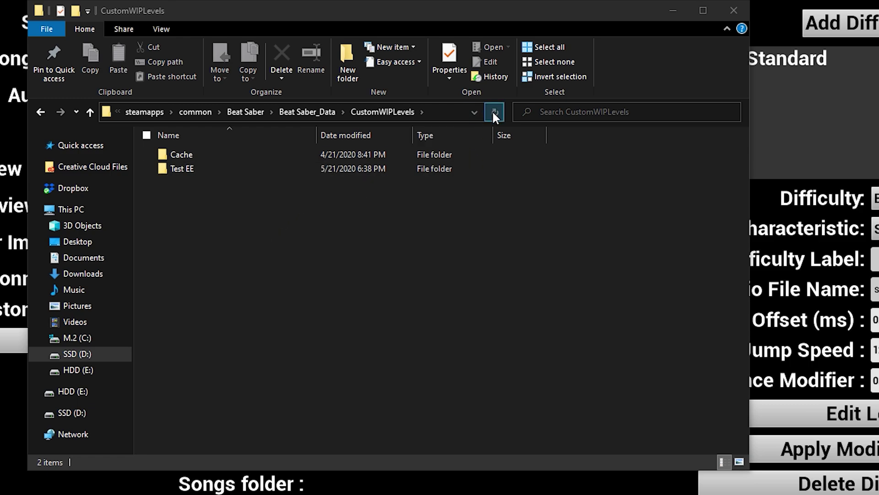
Step: Switch to Steam, launch Beat Saber and read the warning attached to the I Get High WIP level
key("alt+Tab")
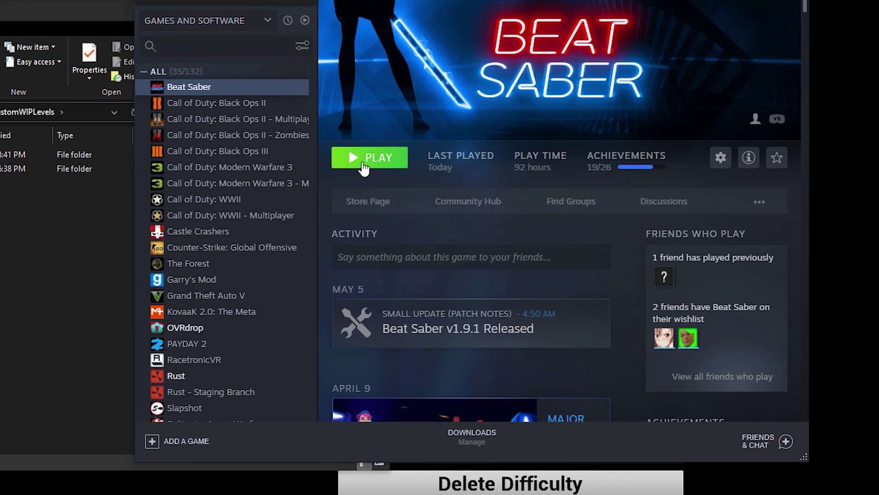
left_click(364, 161)
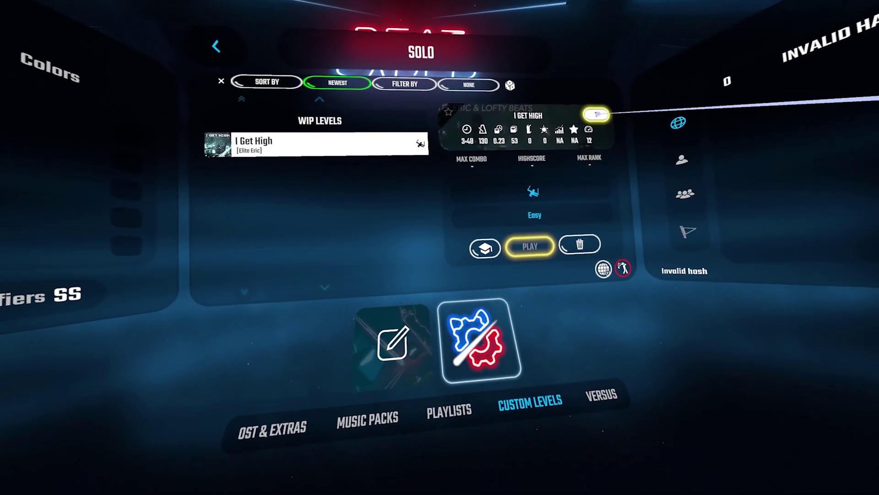
left_click(596, 114)
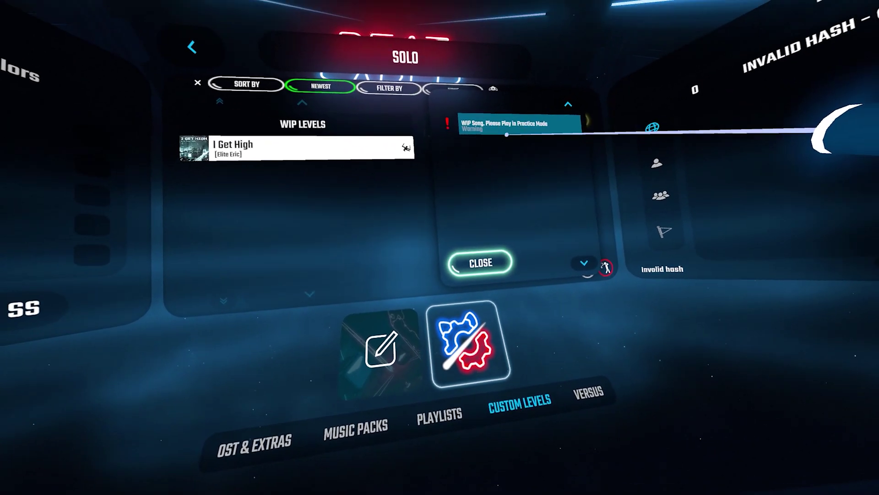
left_click(490, 260)
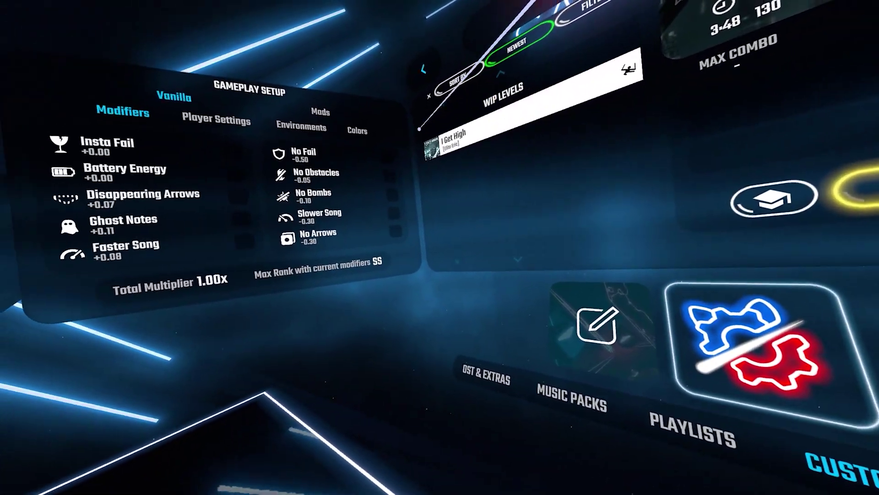
Step: Enable the No Fail modifier and start I Get High in Practice Mode from 0 s at 100% speed
left_click(242, 163)
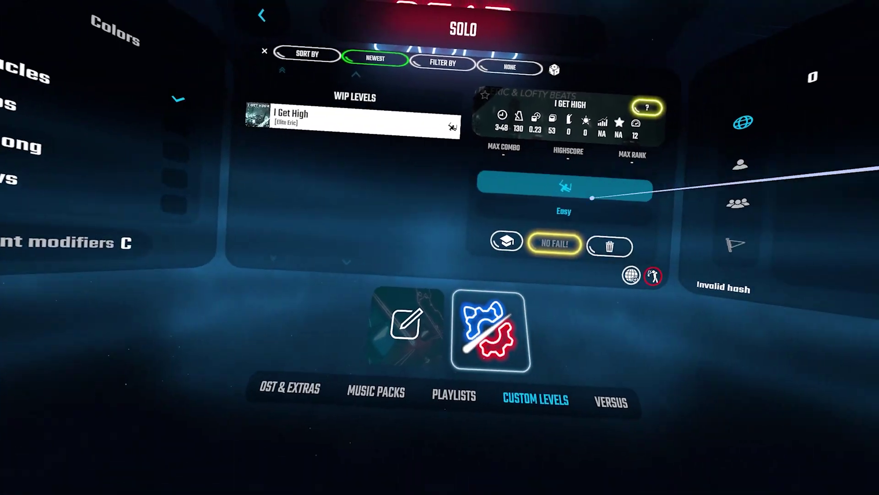
left_click(502, 241)
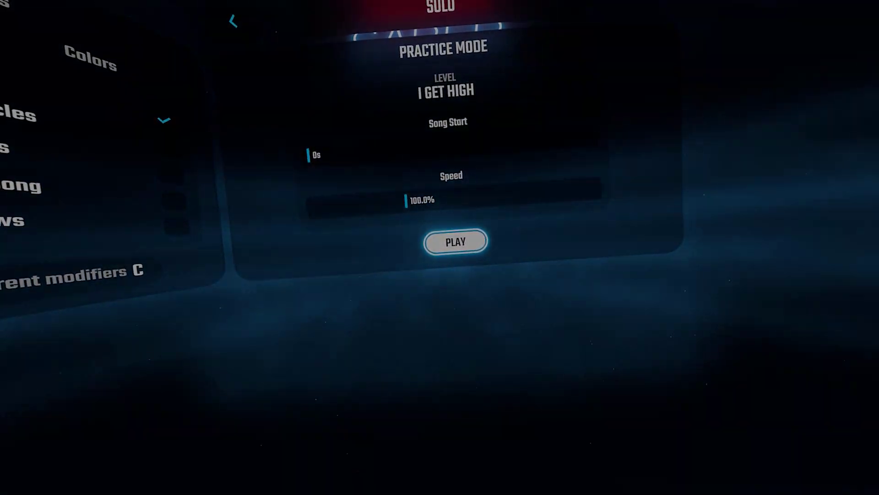
left_click(455, 242)
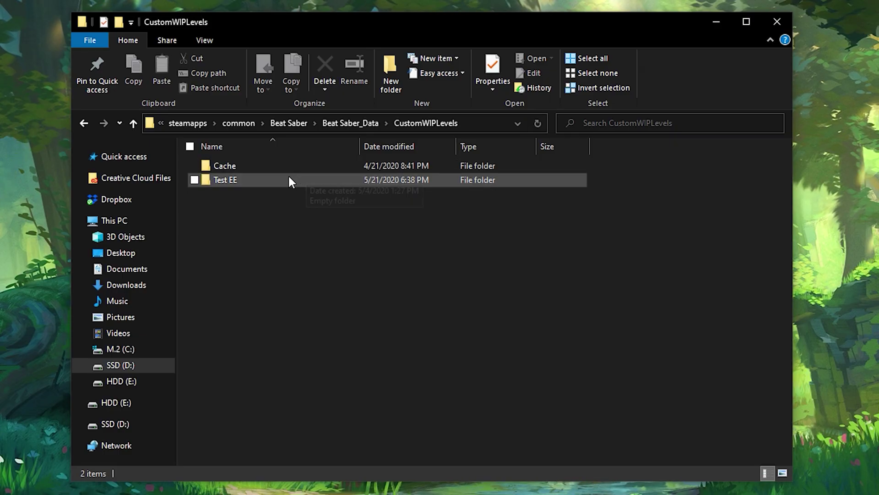
Step: Open the Test EE folder in CustomWIPLevels and compress its cover, Easy.dat, info.dat and song.egg files into a zip archive
left_click(266, 183)
double_click(265, 183)
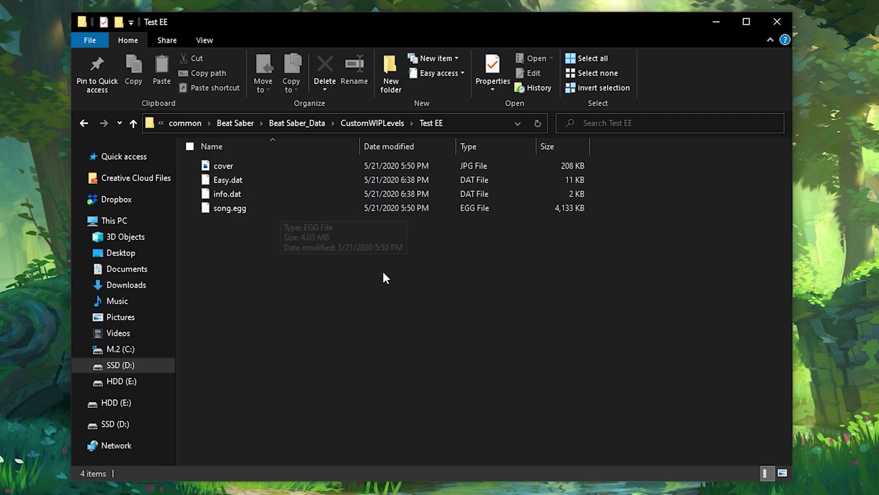
left_click_drag(435, 272, 221, 185)
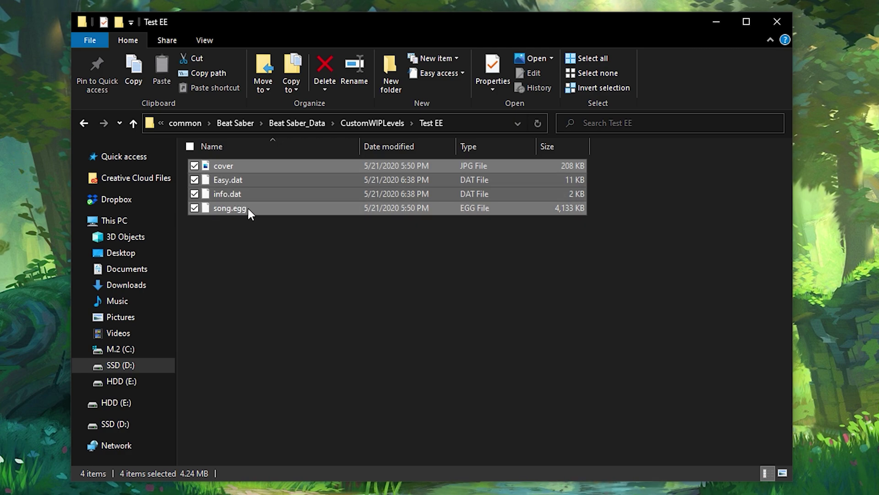
right_click(287, 165)
mouse_move(366, 434)
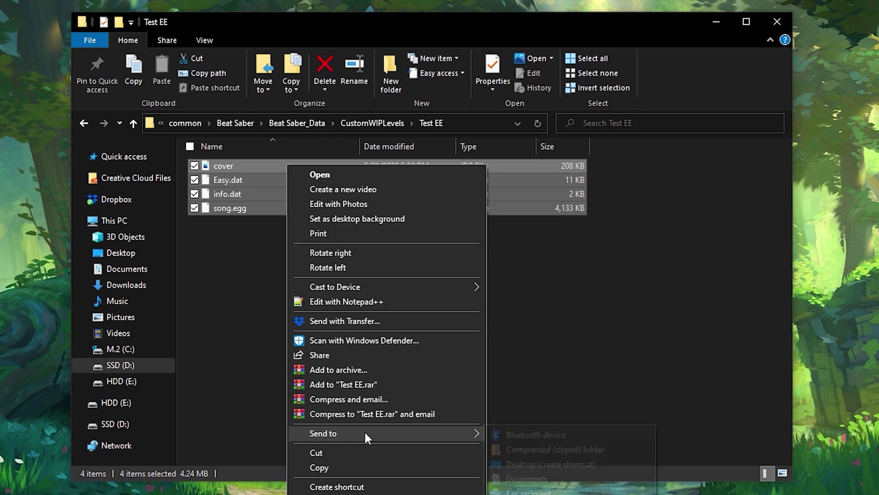
left_click(542, 444)
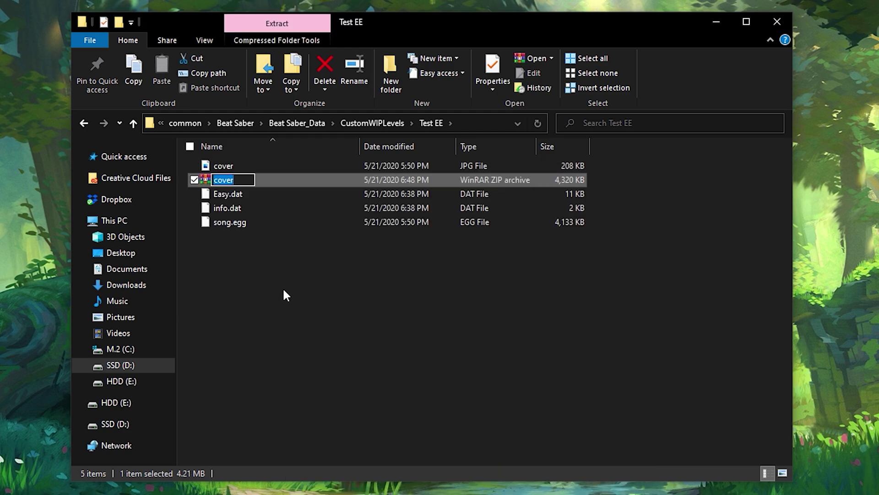
Step: Name the new archive TEST ZIP and move it from the Test EE folder to the desktop
type("TEST ZIP")
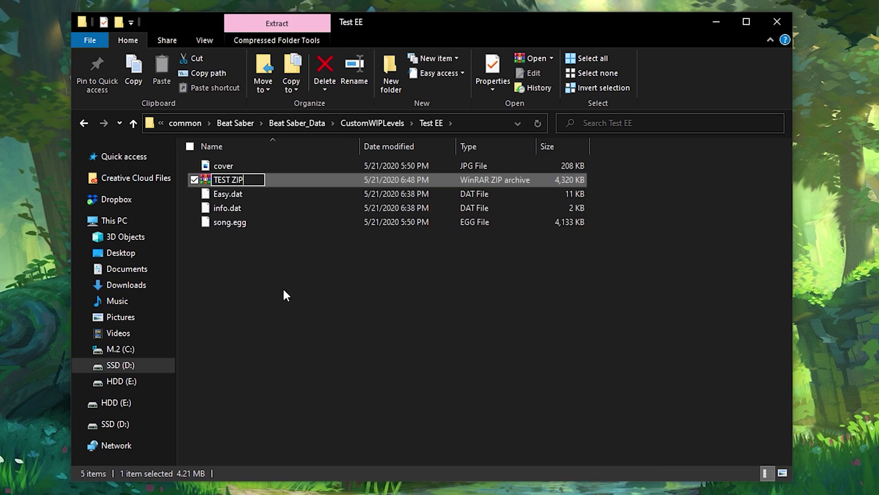
key("Return")
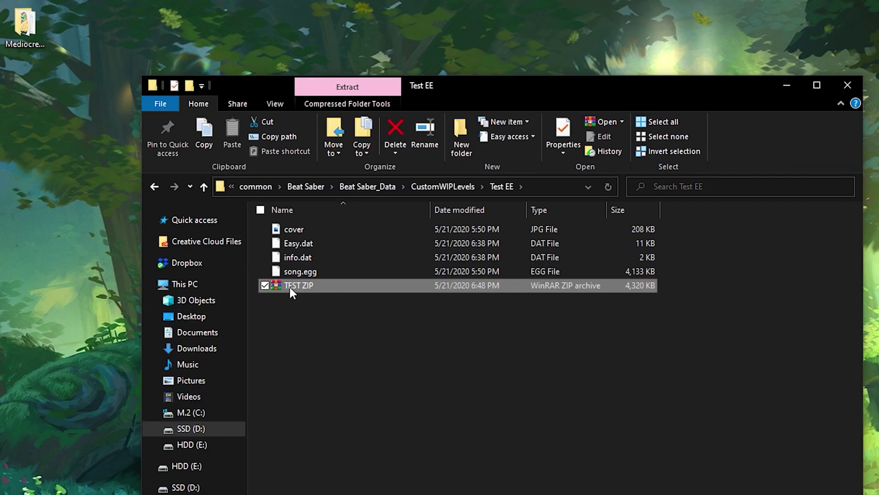
left_click_drag(290, 287, 22, 91)
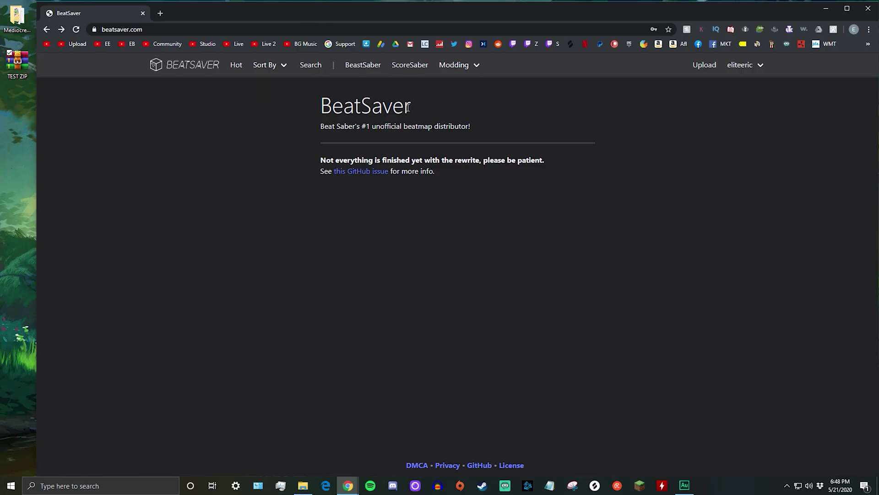
Step: Switch to BeatSaver in Chrome, open the beatmap upload form, and enter the title TEST and a mapper credit as the description
mouse_move(753, 67)
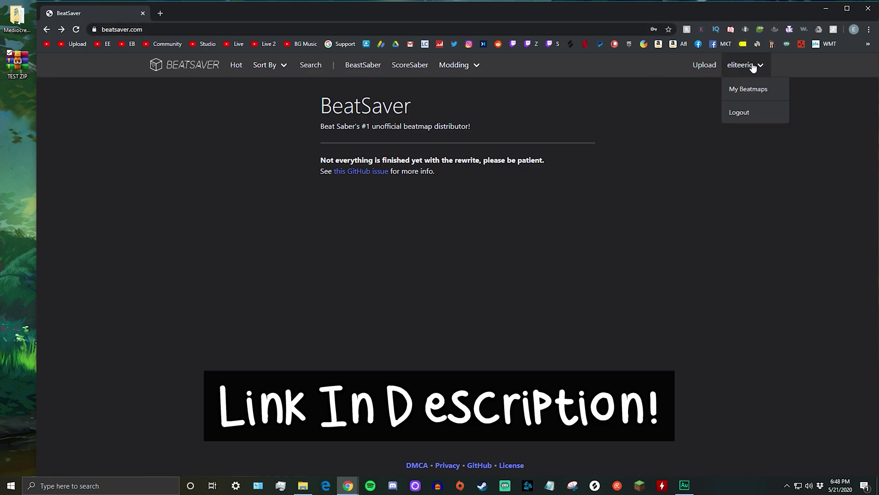
left_click(703, 70)
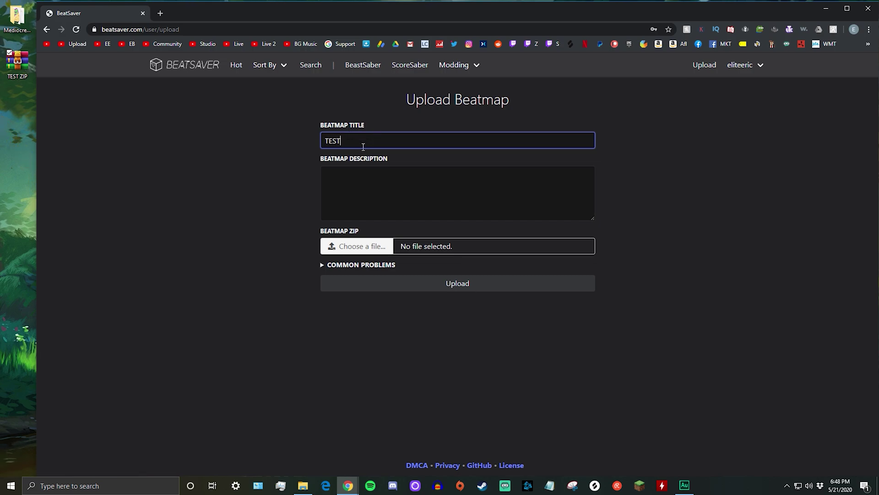
left_click(365, 177)
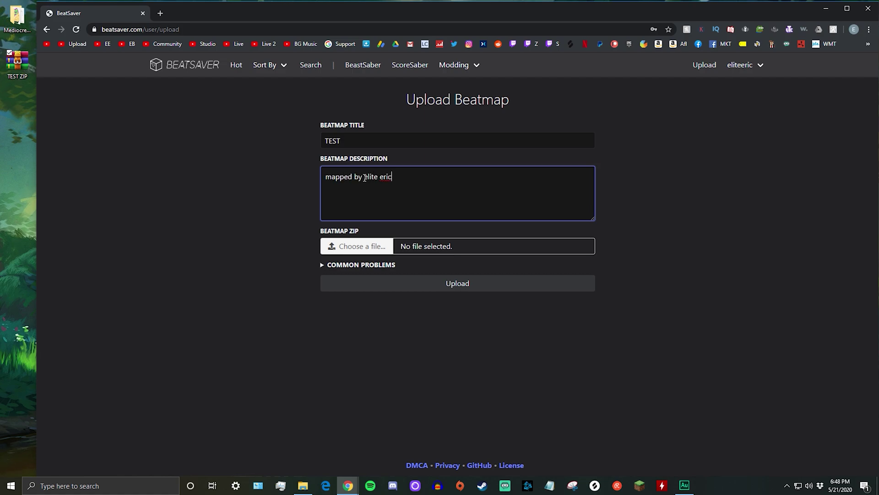
Step: Choose TEST ZIP from the desktop as the beatmap zip for the upload
left_click(358, 246)
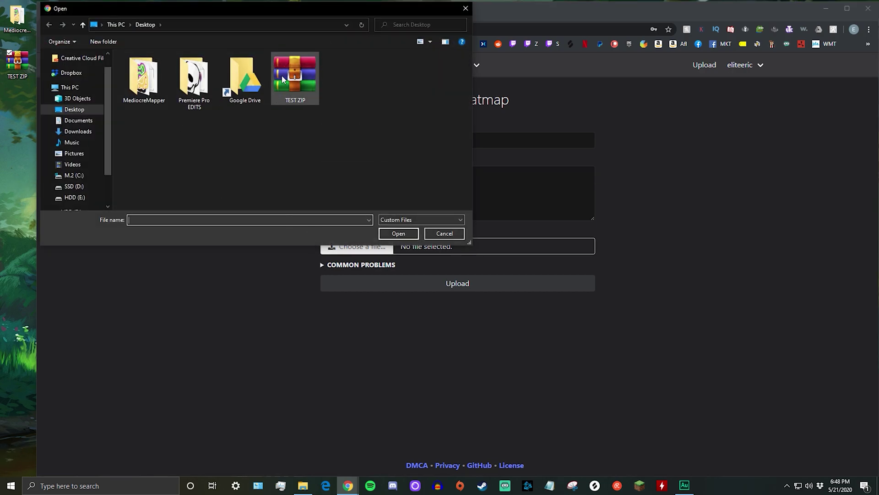
left_click(295, 78)
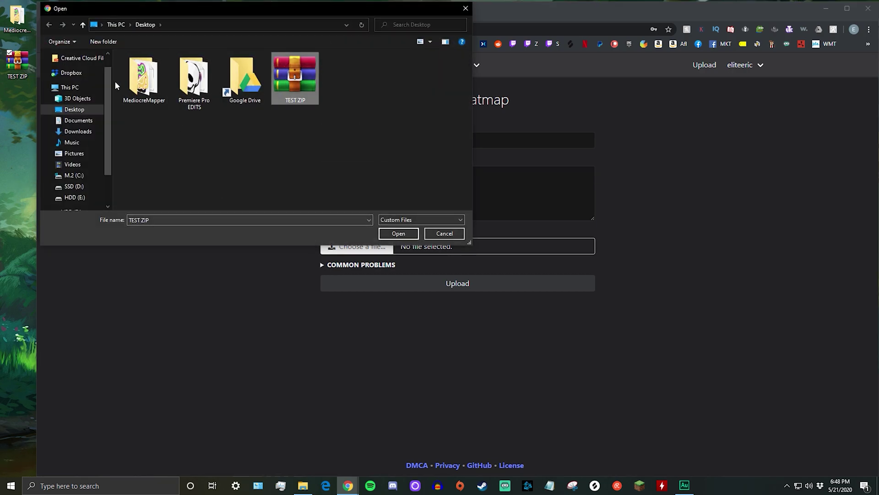
left_click(398, 234)
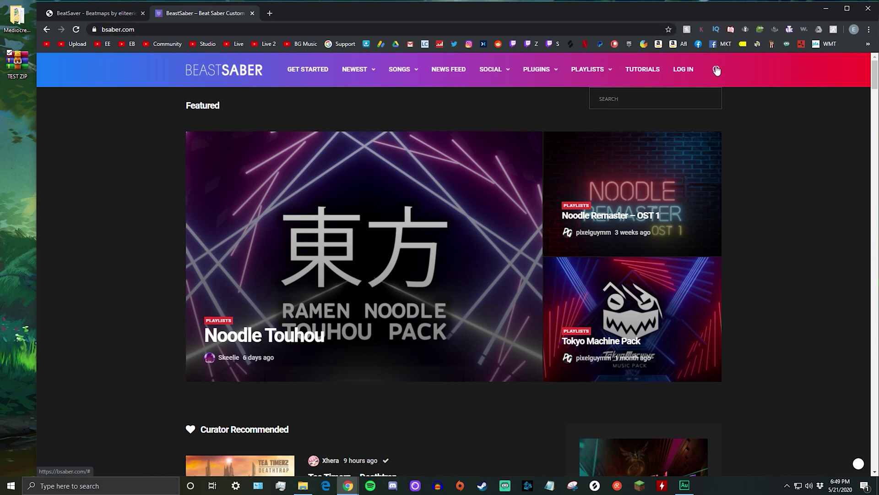
Step: Search BeastSaber for the mapper's first name and look through the results for the mapper's published songs
type("c")
key("Return")
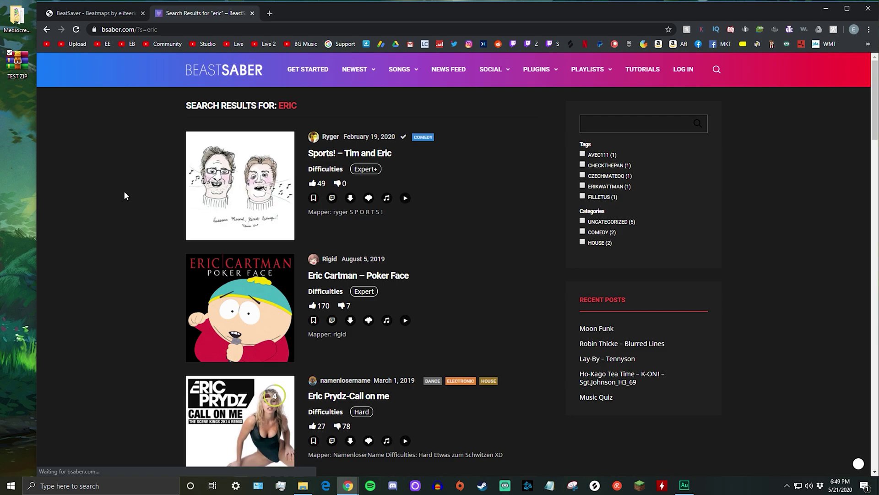
scroll(116, 199, "down", 7)
scroll(114, 207, "down", 18)
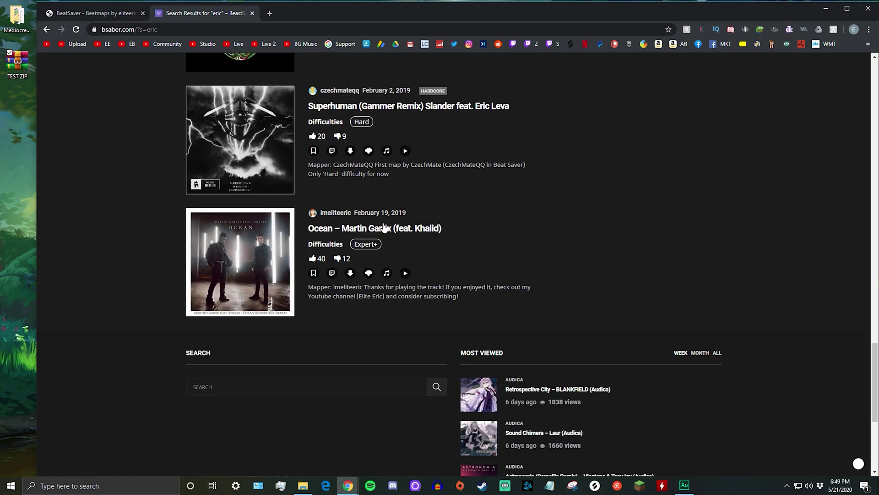